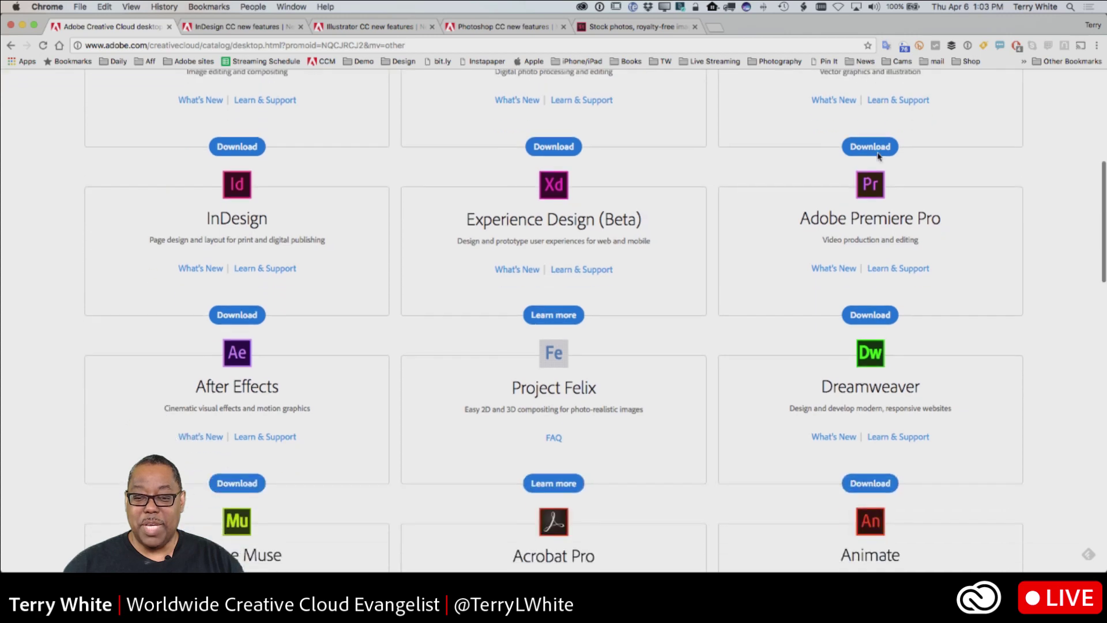
Look through the Creative Cloud desktop app catalog and return to the Photoshop, Lightroom and Illustrator entries
scroll(962, 164, down, 10)
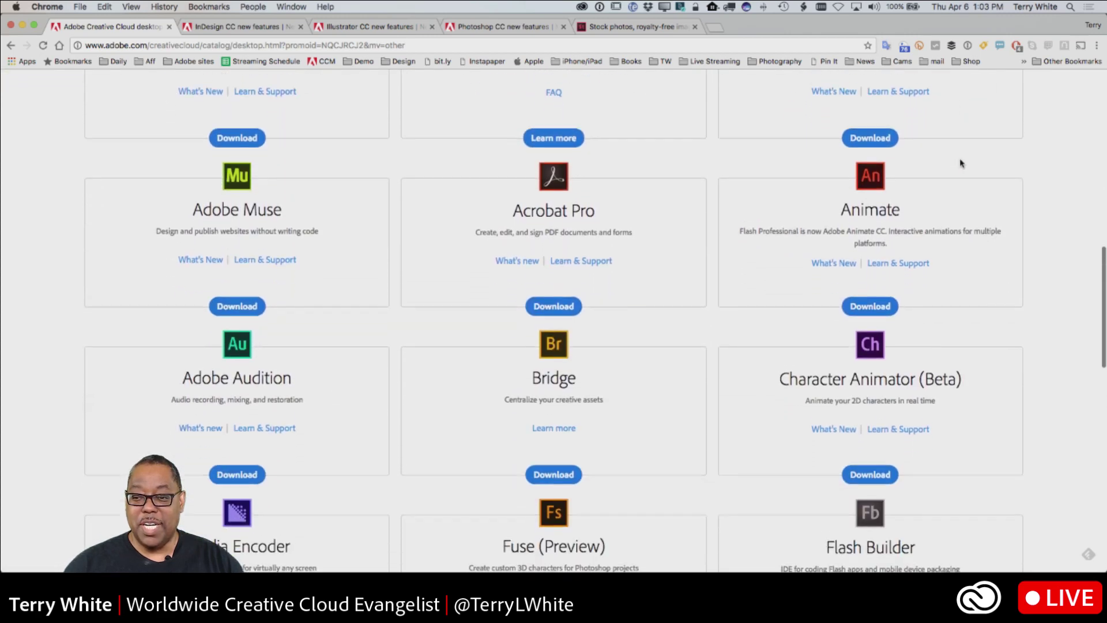
scroll(961, 164, up, 20)
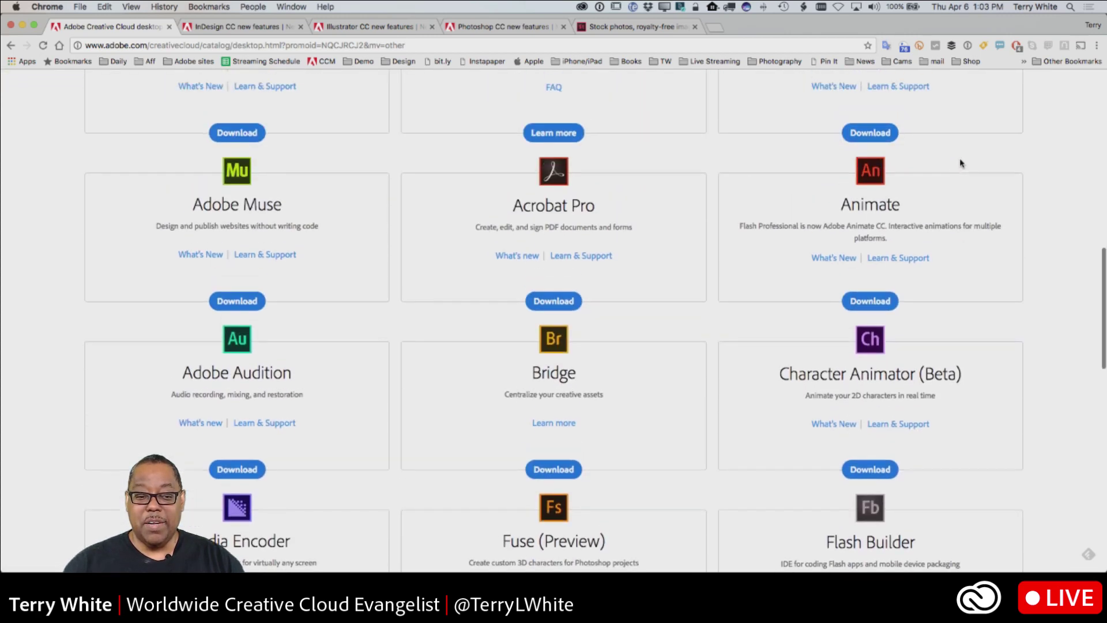
scroll(962, 164, up, 4)
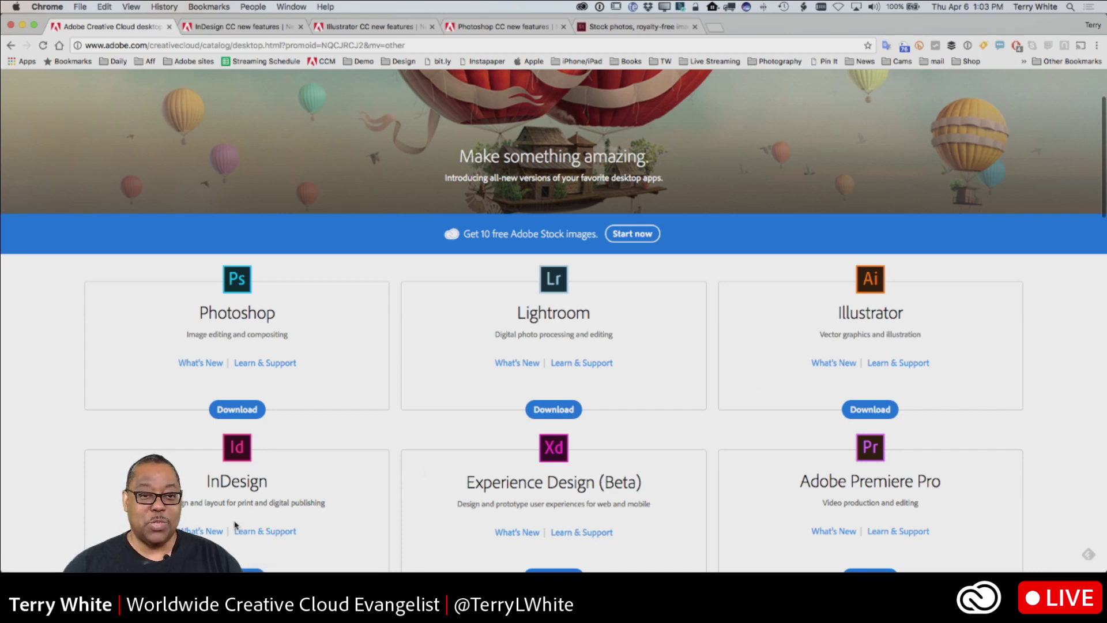
Review the InDesign CC (2017.1) entry on the InDesign new features page, briefly highlighting the Stability Enhancements description
click(262, 30)
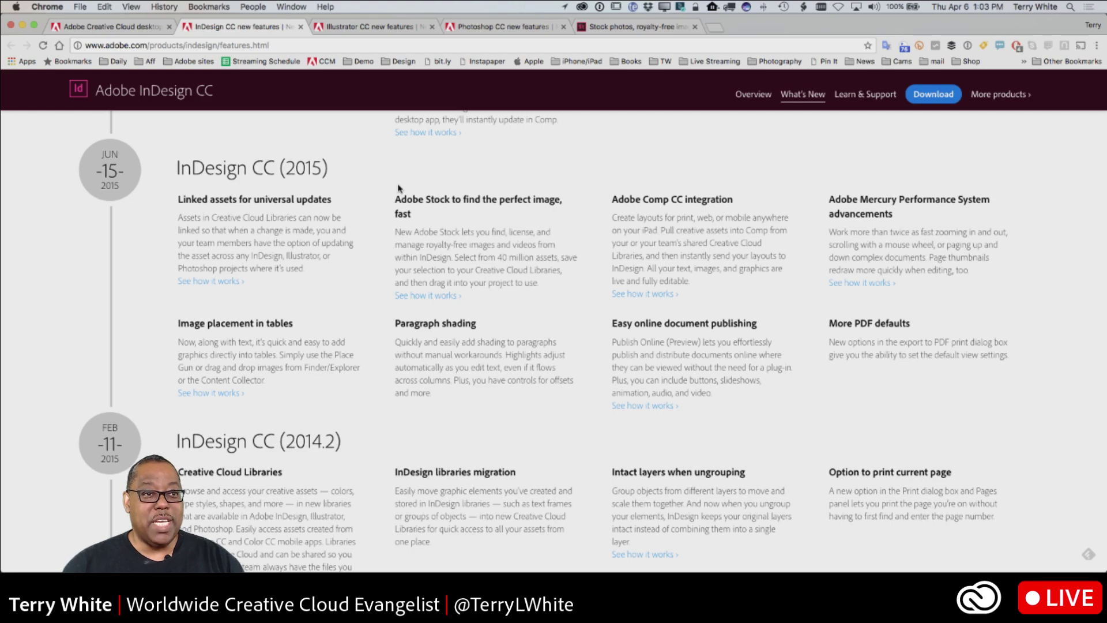
scroll(314, 219, up, 15)
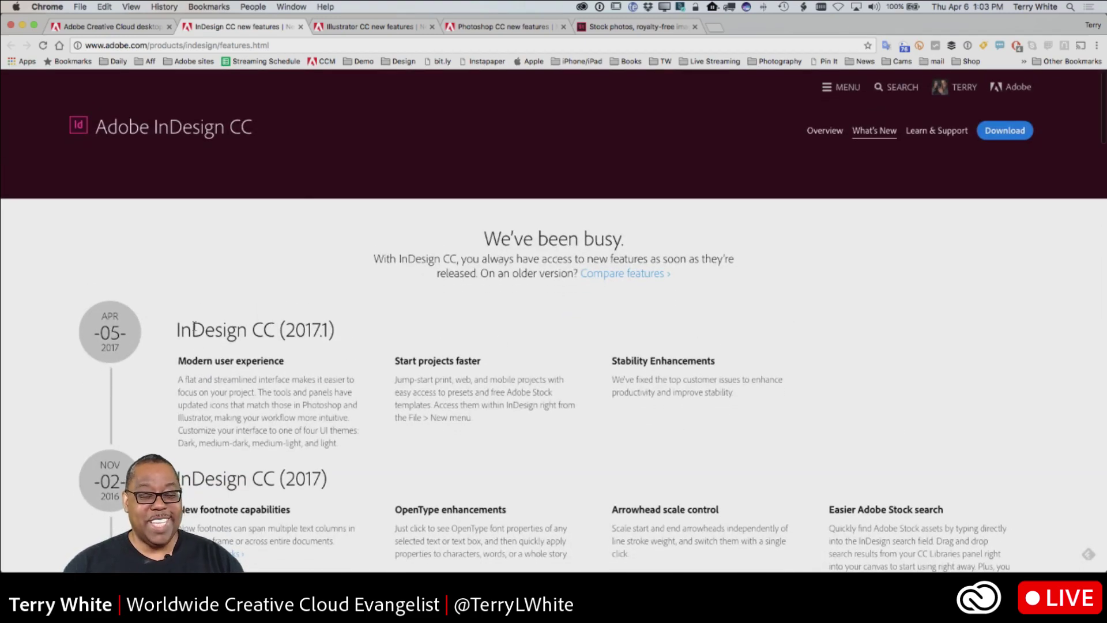
scroll(218, 314, down, 2)
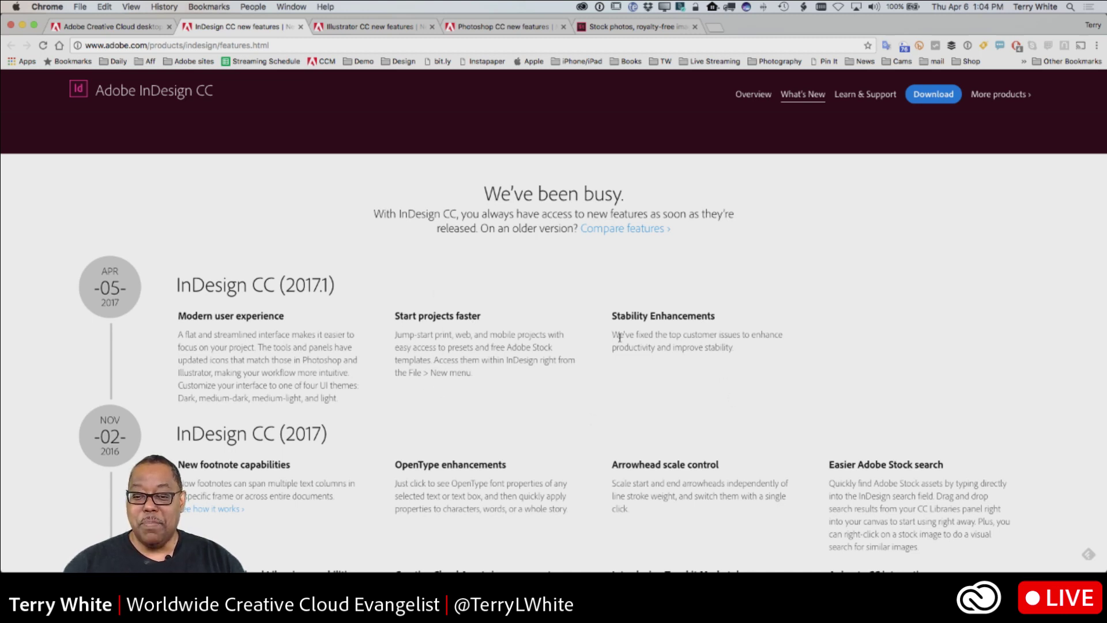
drag(613, 336, 739, 346)
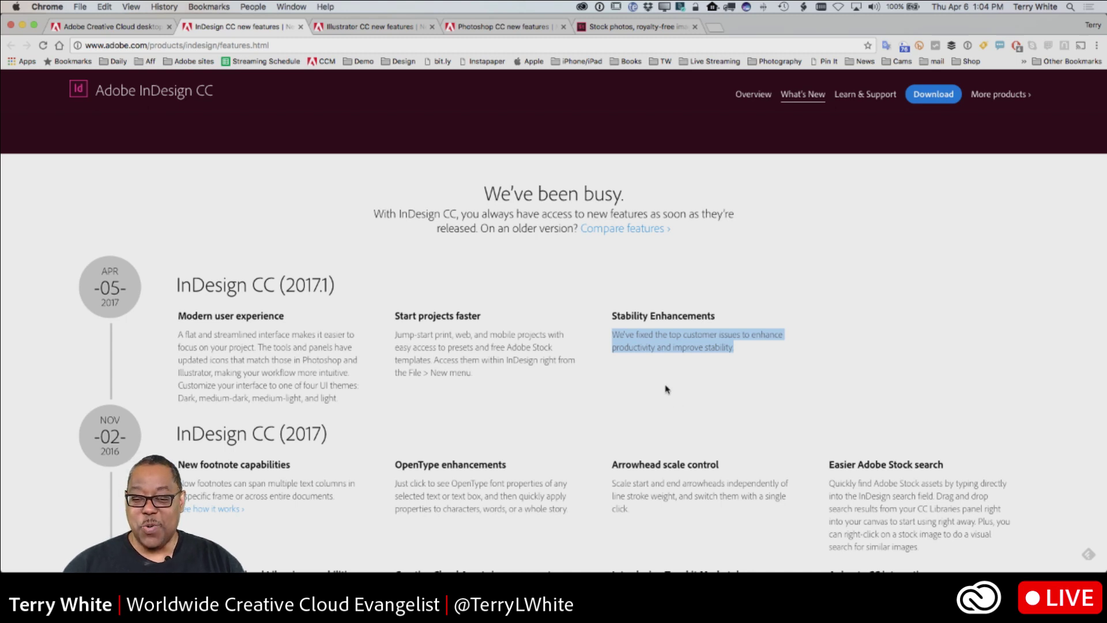
click(641, 369)
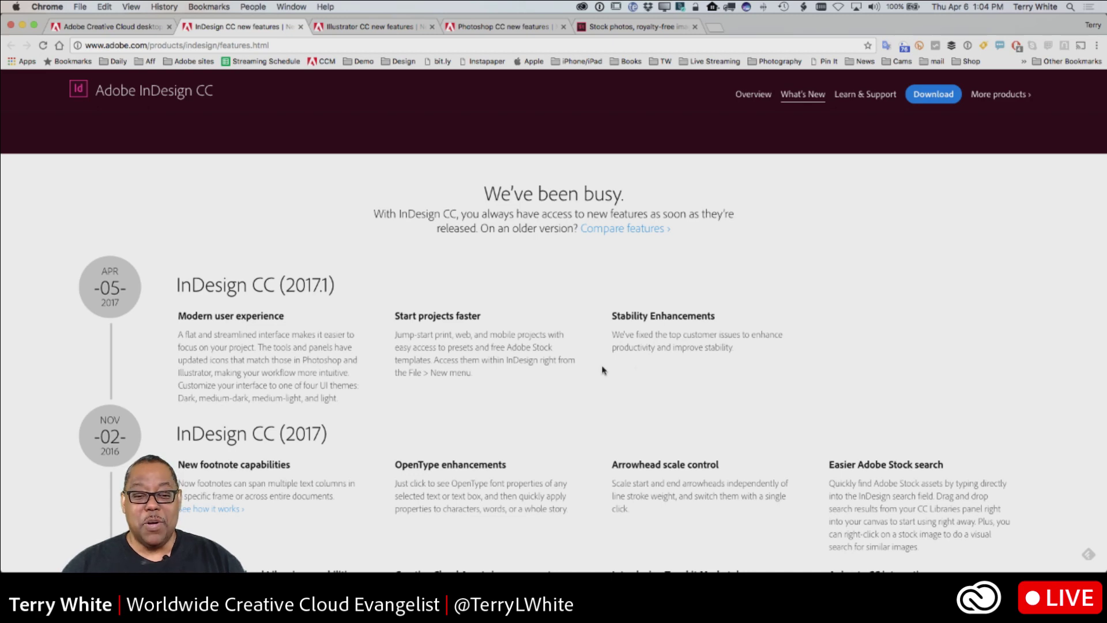
Browse the InDesign release history from InDesign CC (2017) back to InDesign CC (9), and return to the newest release
scroll(512, 378, down, 2)
scroll(512, 378, down, 3)
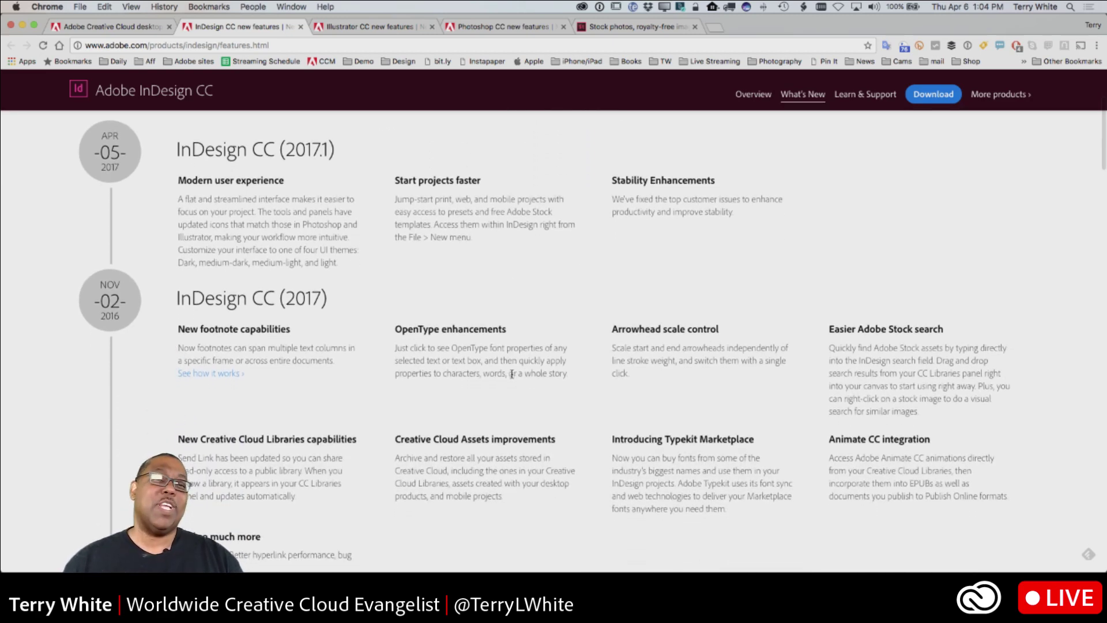
scroll(513, 375, down, 3)
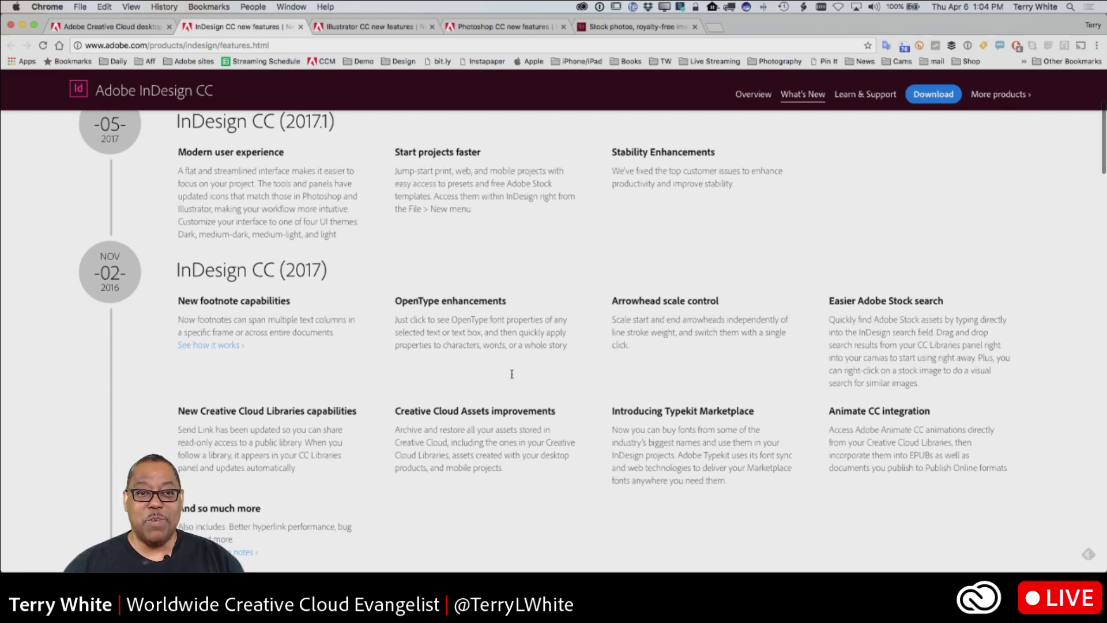
scroll(513, 375, up, 2)
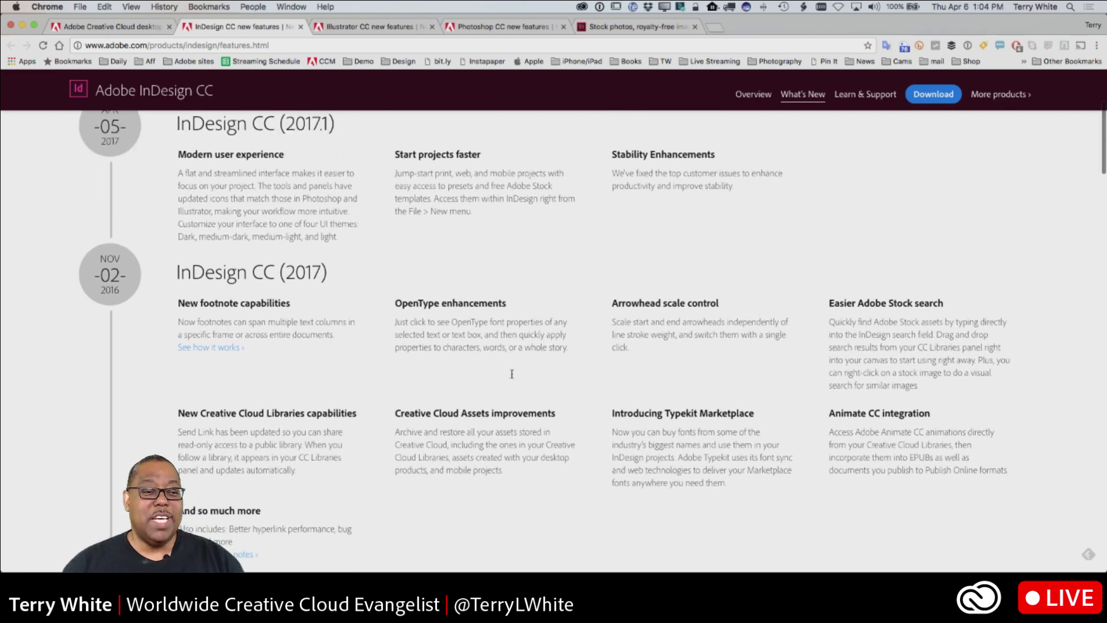
scroll(513, 375, down, 1)
scroll(513, 374, up, 1)
scroll(512, 375, down, 10)
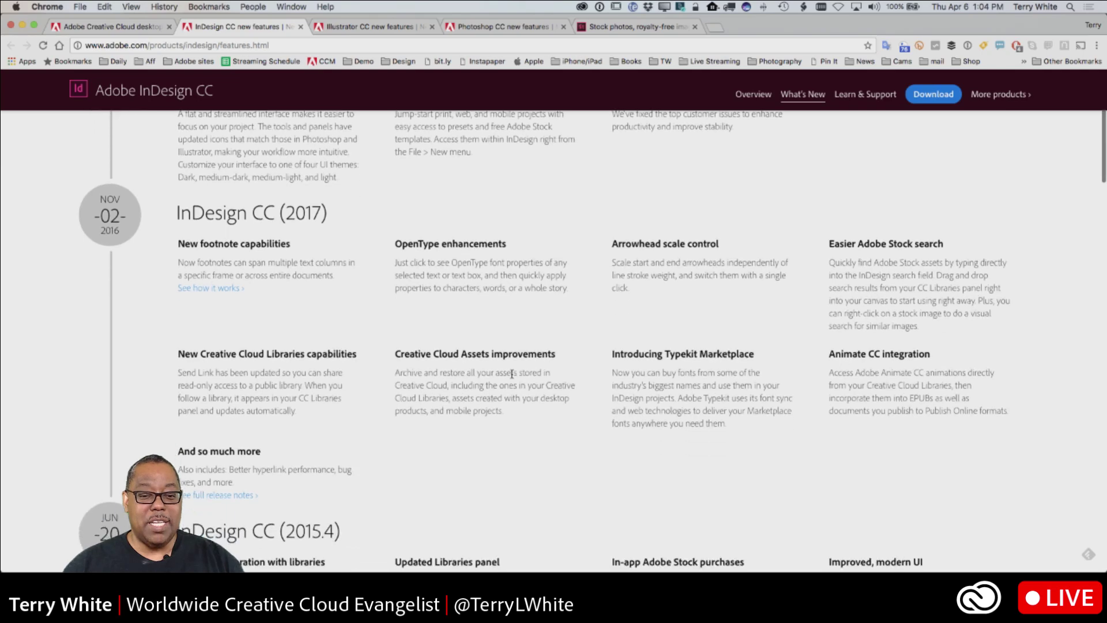
scroll(512, 374, down, 2)
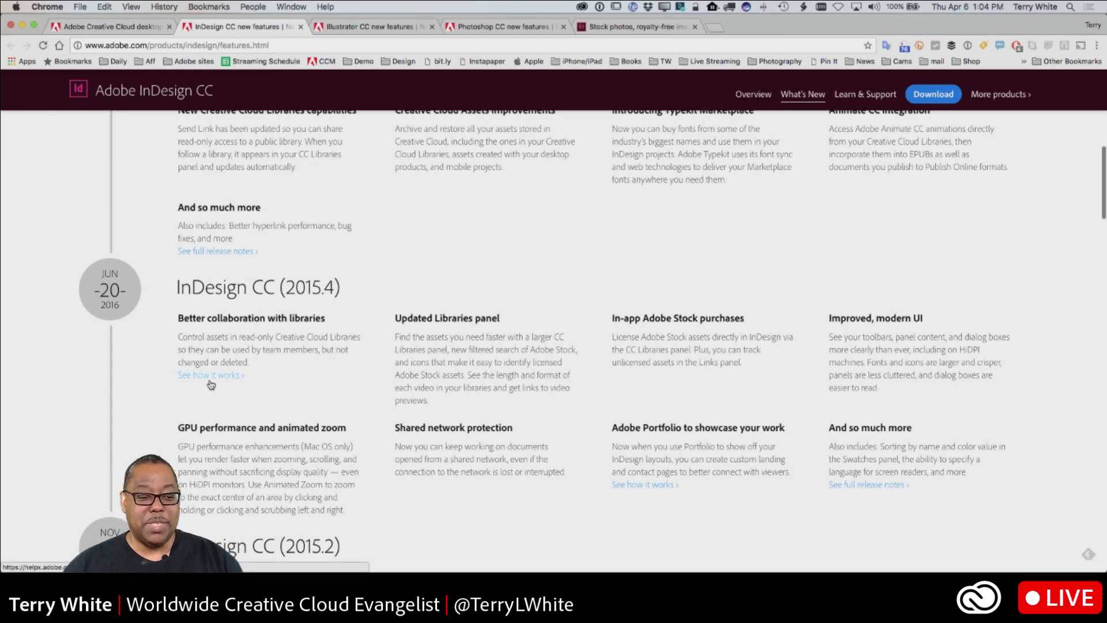
scroll(289, 388, down, 5)
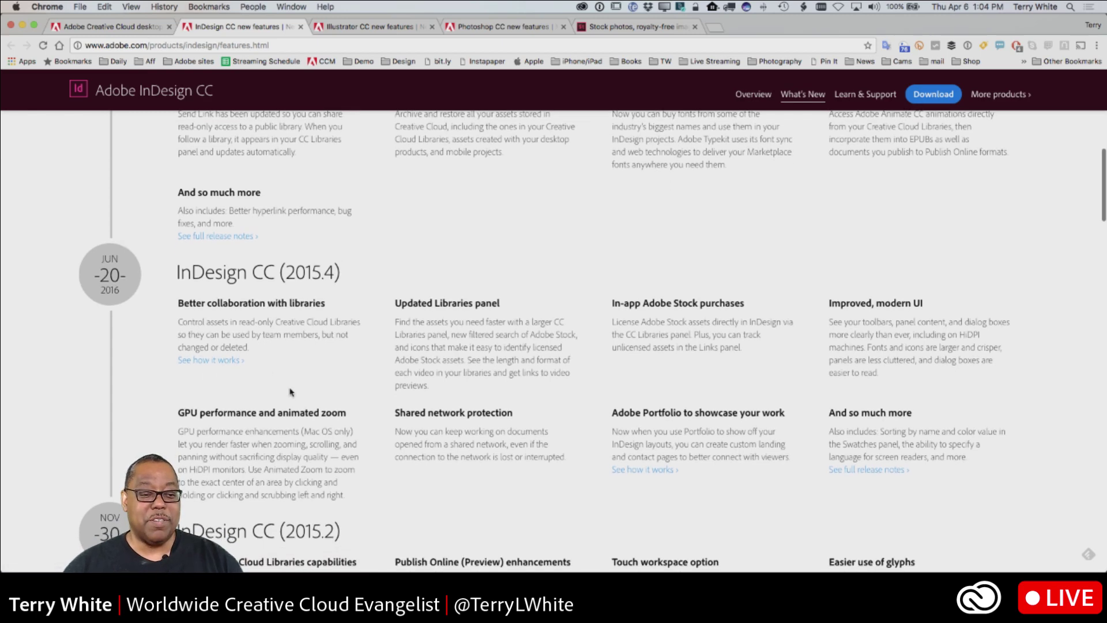
scroll(290, 388, down, 20)
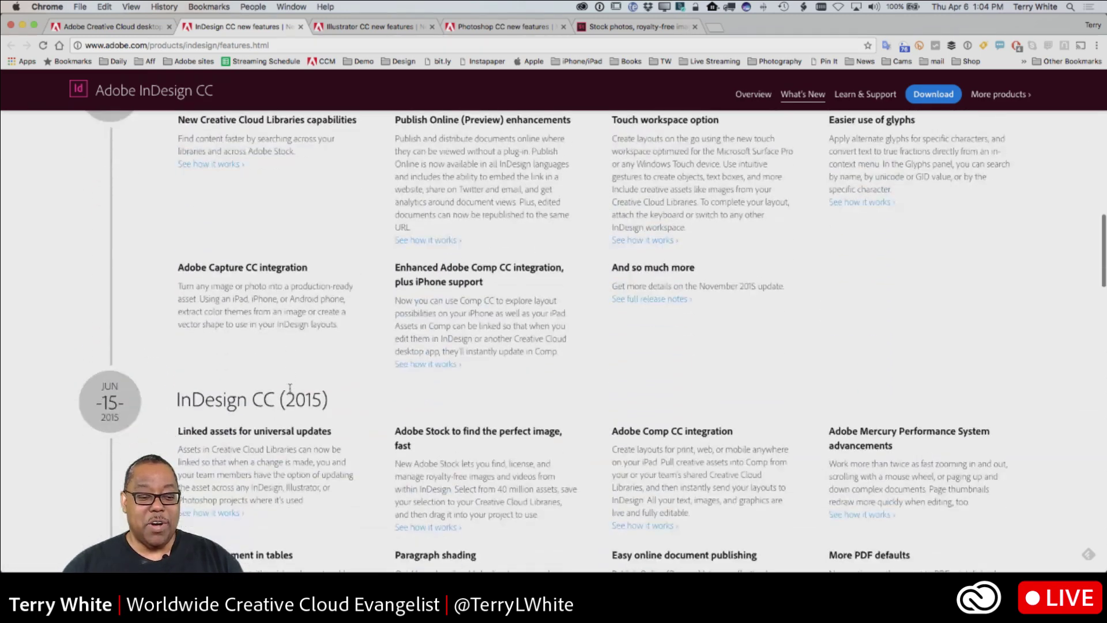
scroll(290, 388, down, 20)
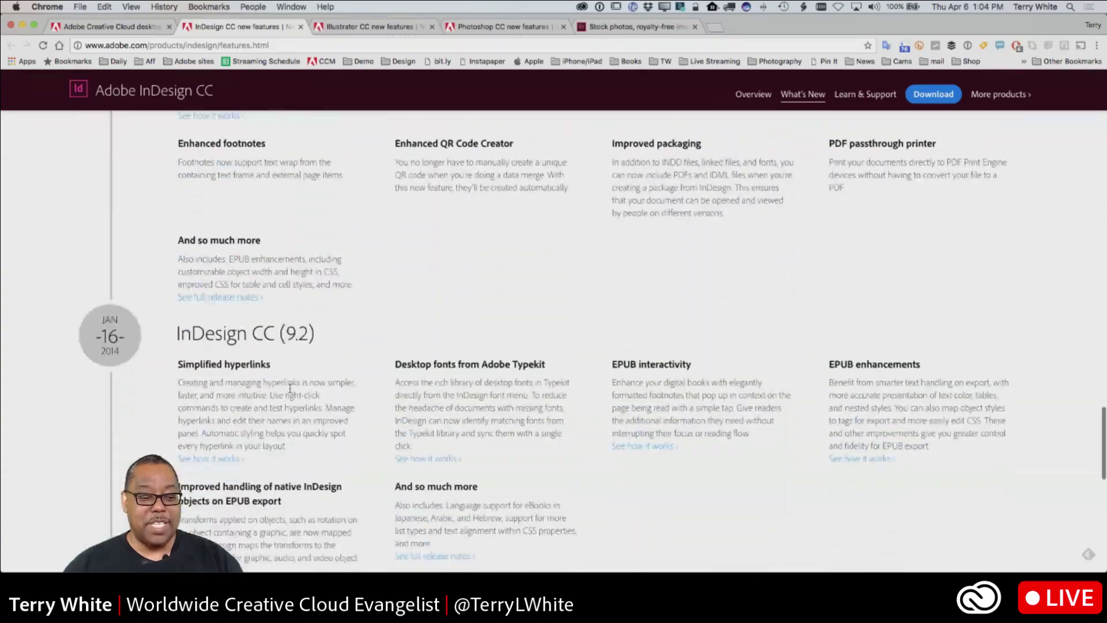
scroll(290, 389, down, 7)
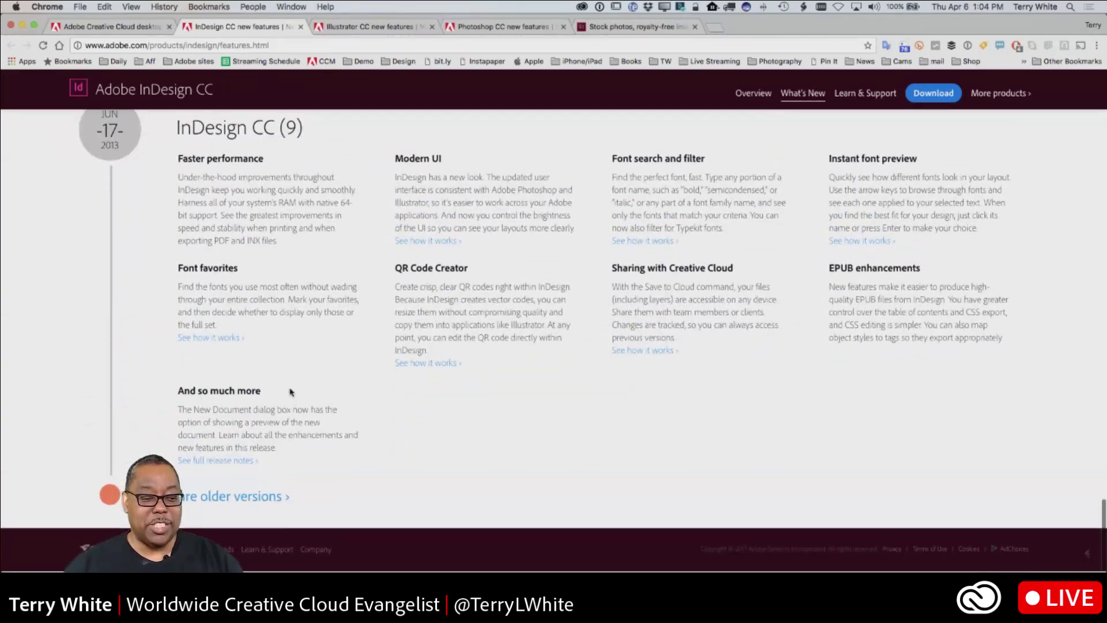
scroll(284, 388, up, 2)
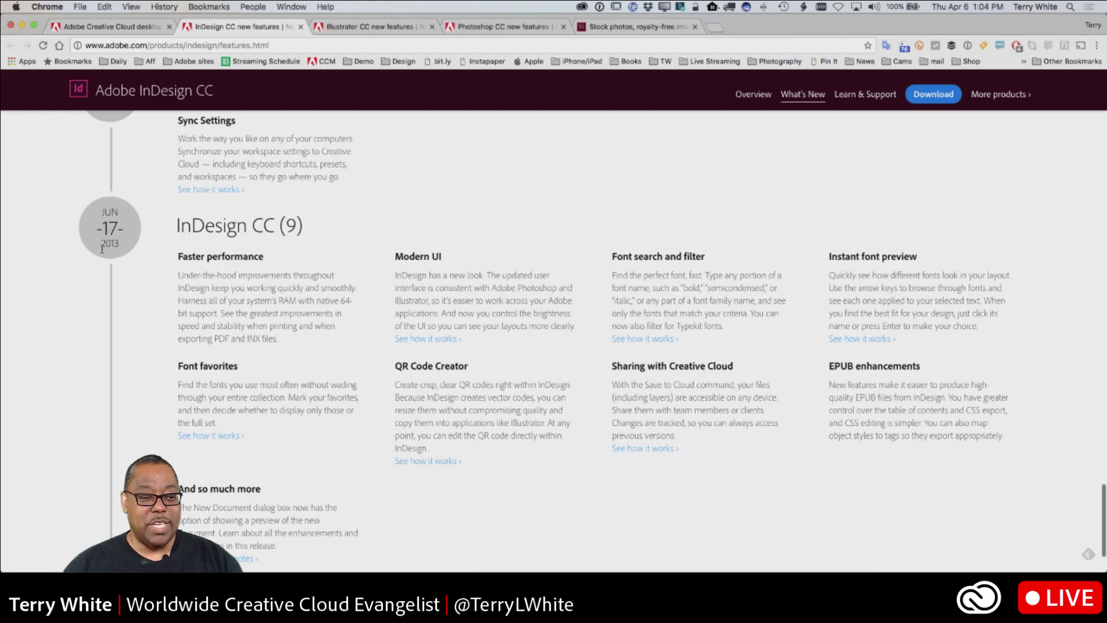
scroll(353, 322, up, 20)
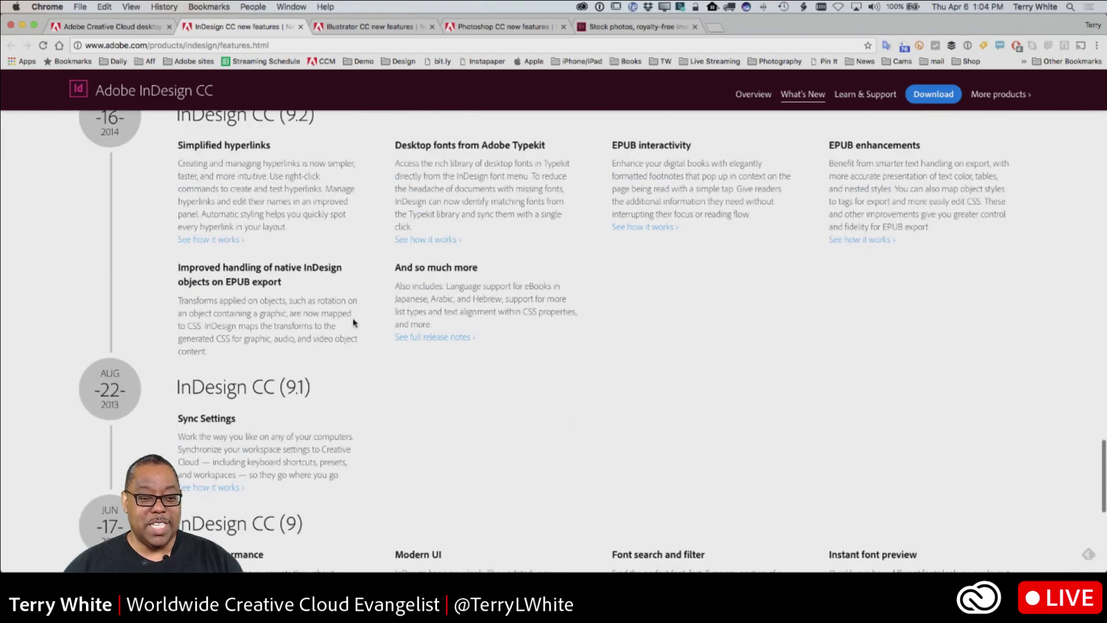
scroll(353, 321, up, 20)
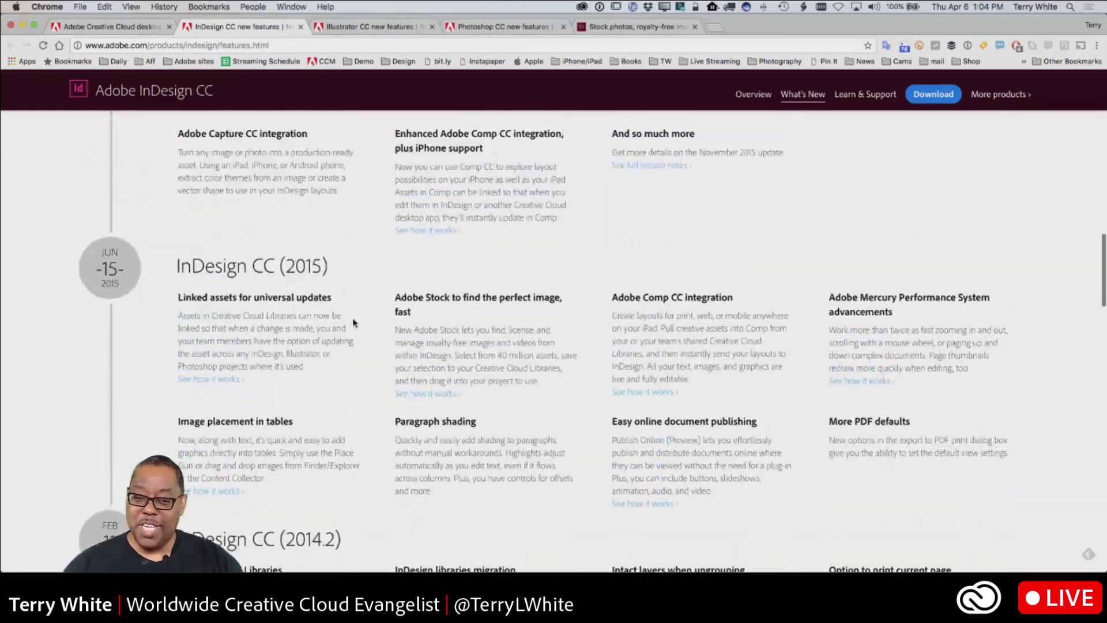
scroll(354, 321, up, 10)
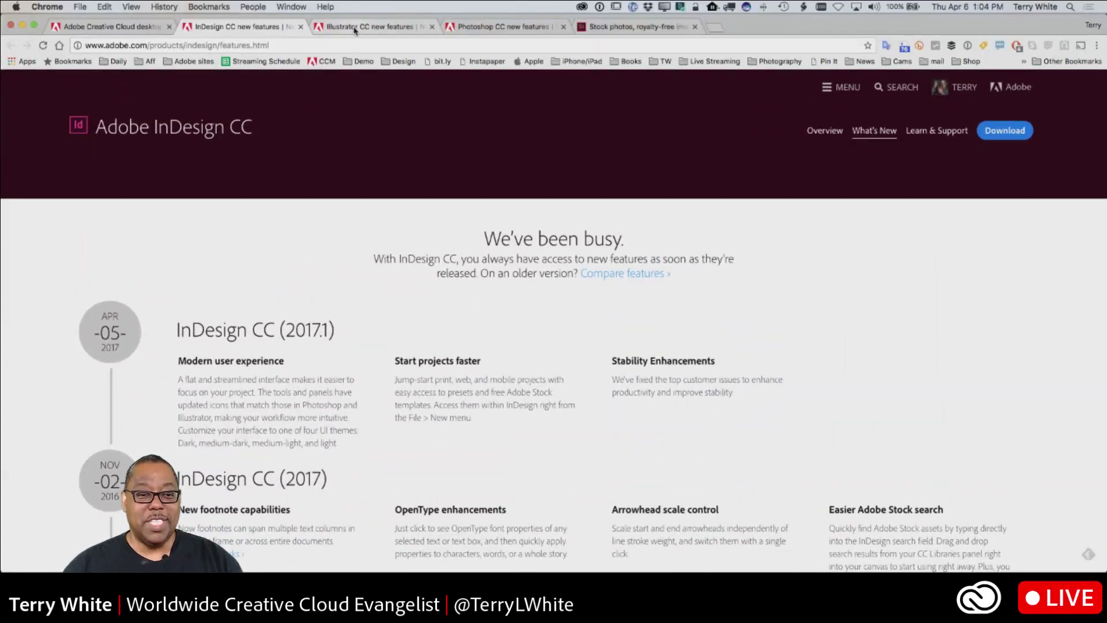
Examine the latest releases on the Illustrator and Photoshop new features pages, and return to the InDesign features page
click(356, 29)
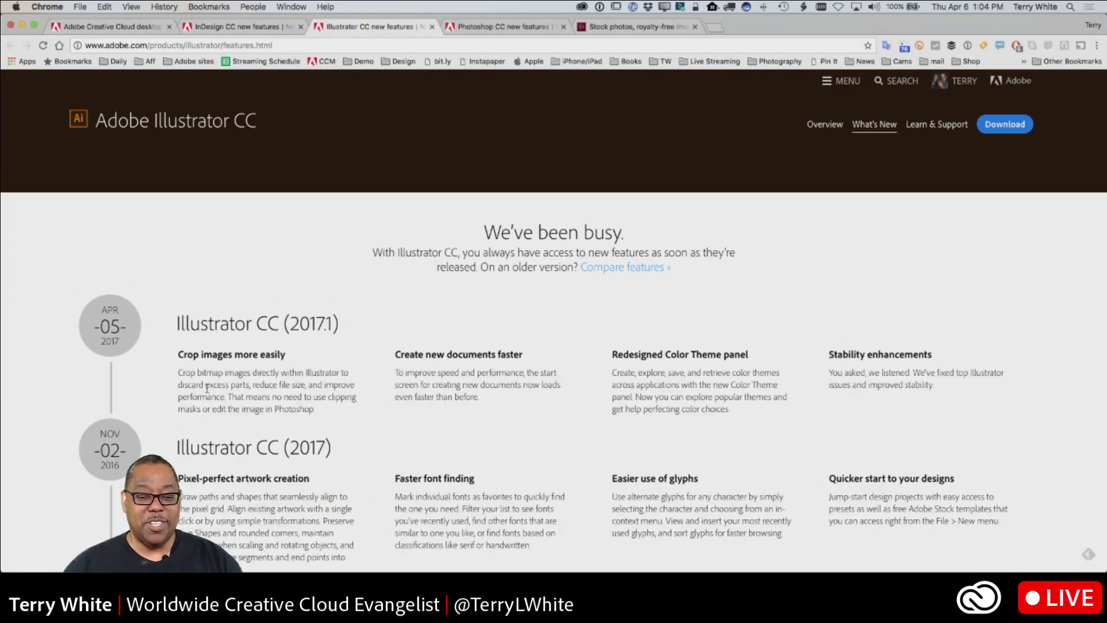
click(495, 28)
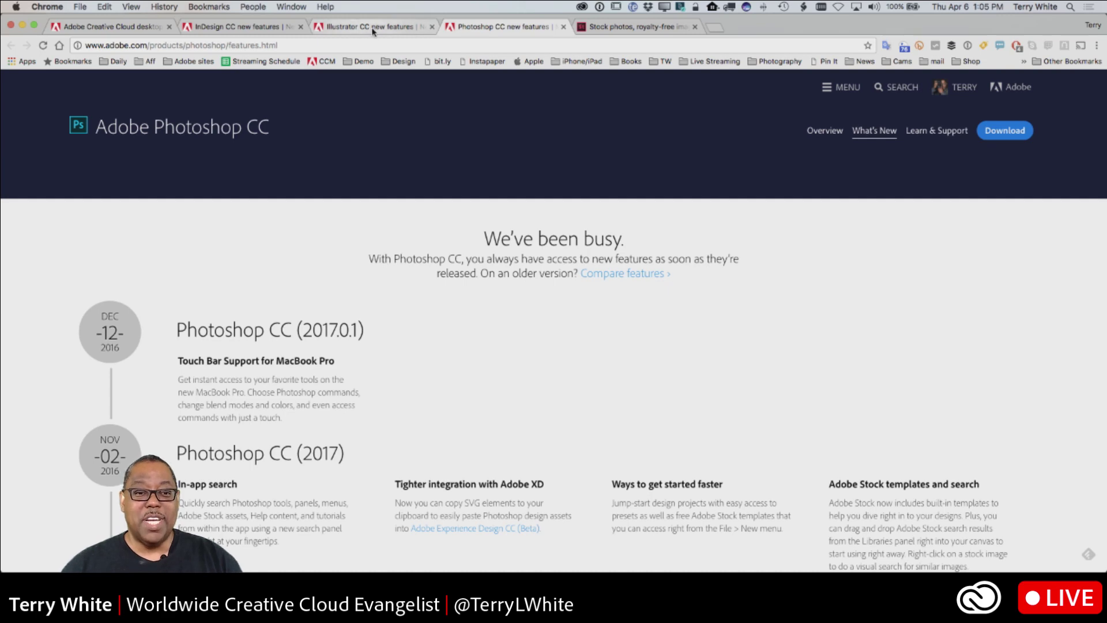
scroll(369, 231, down, 5)
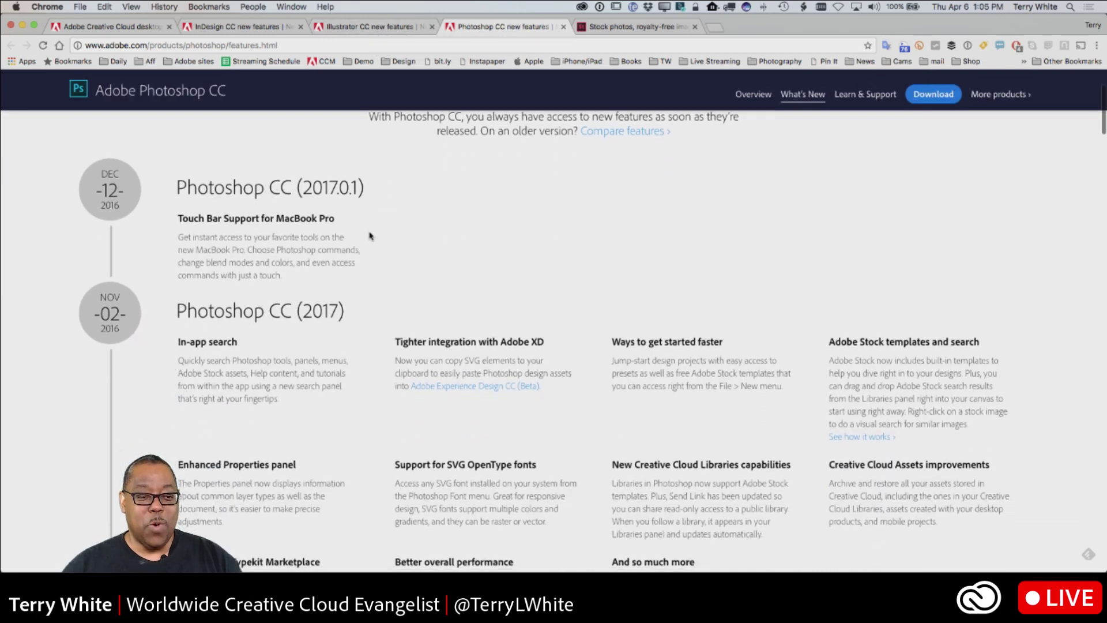
scroll(370, 236, down, 10)
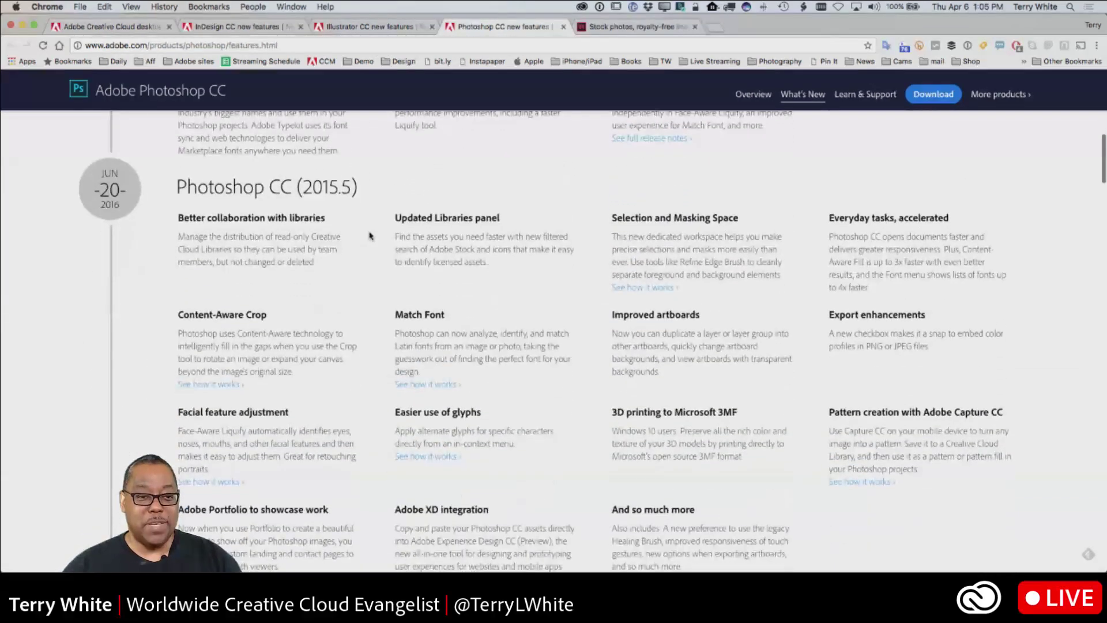
scroll(354, 209, up, 5)
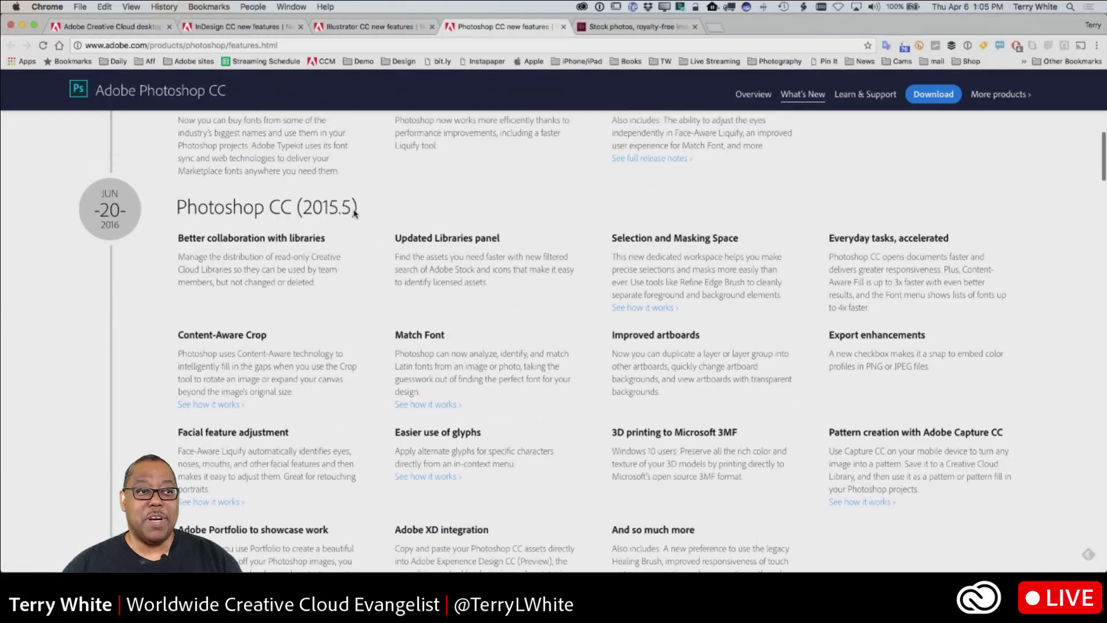
scroll(355, 209, up, 6)
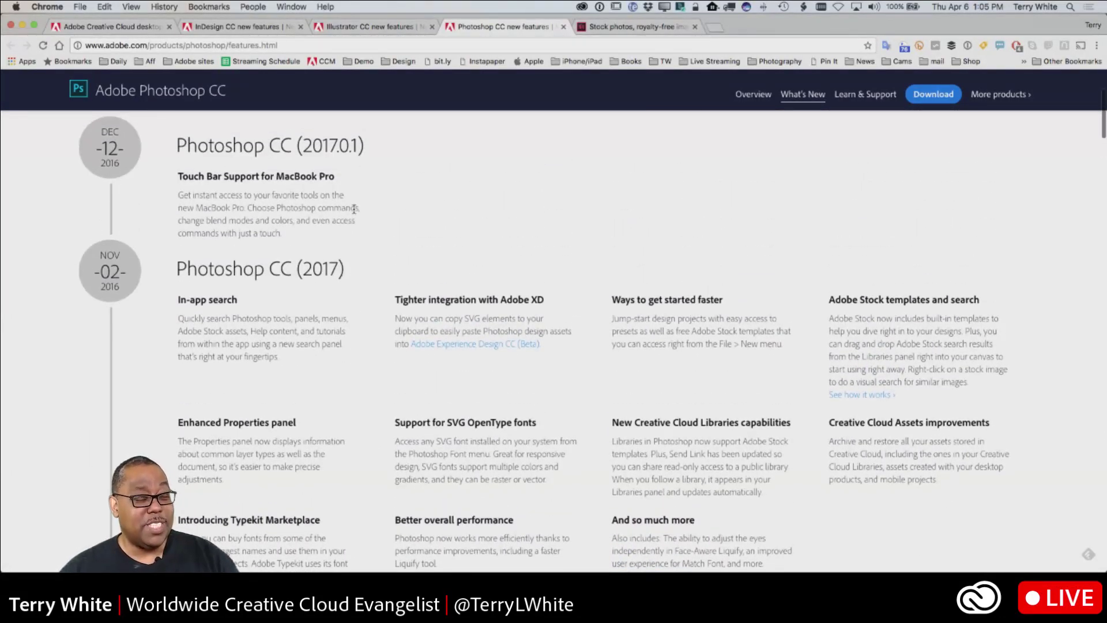
scroll(354, 210, up, 5)
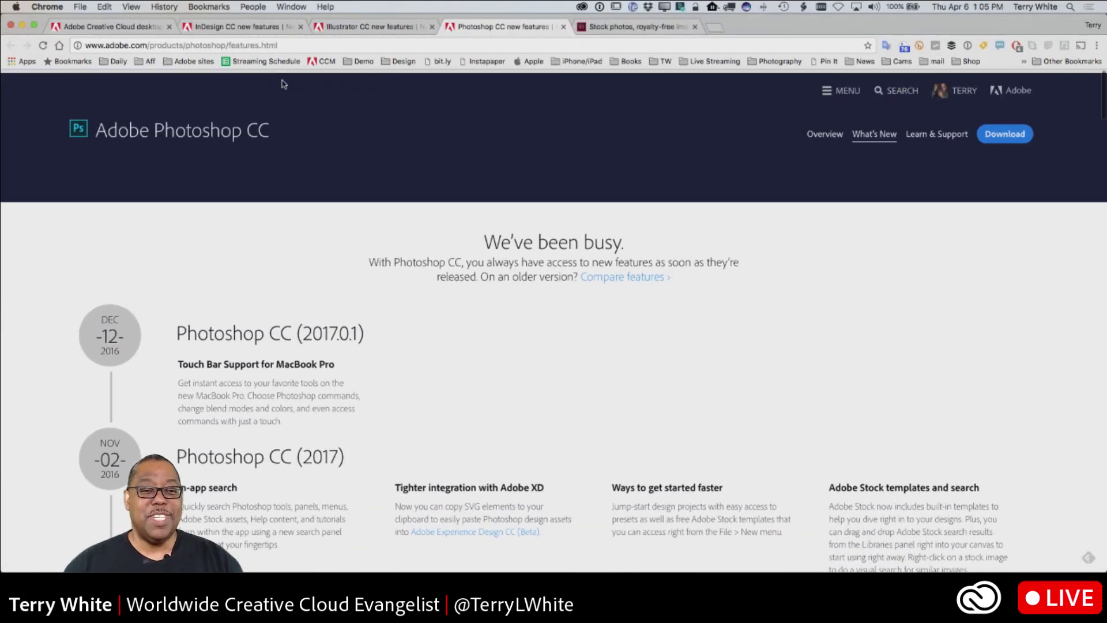
click(237, 27)
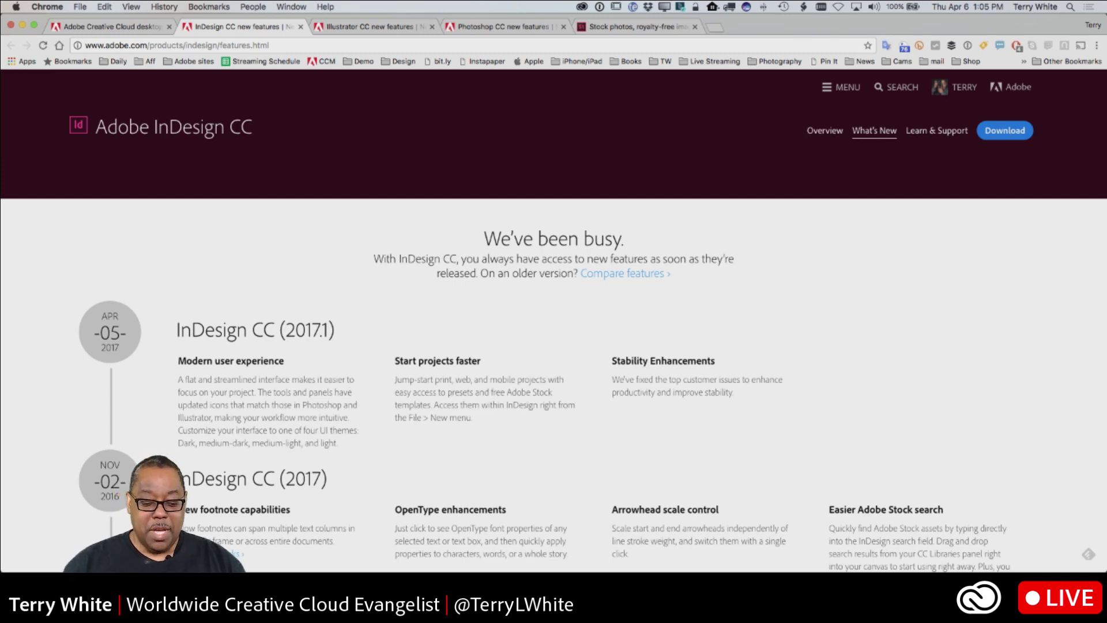
Switch to InDesign, start a new document, and move the New Document dialog to the middle of the workspace
key(super+Tab)
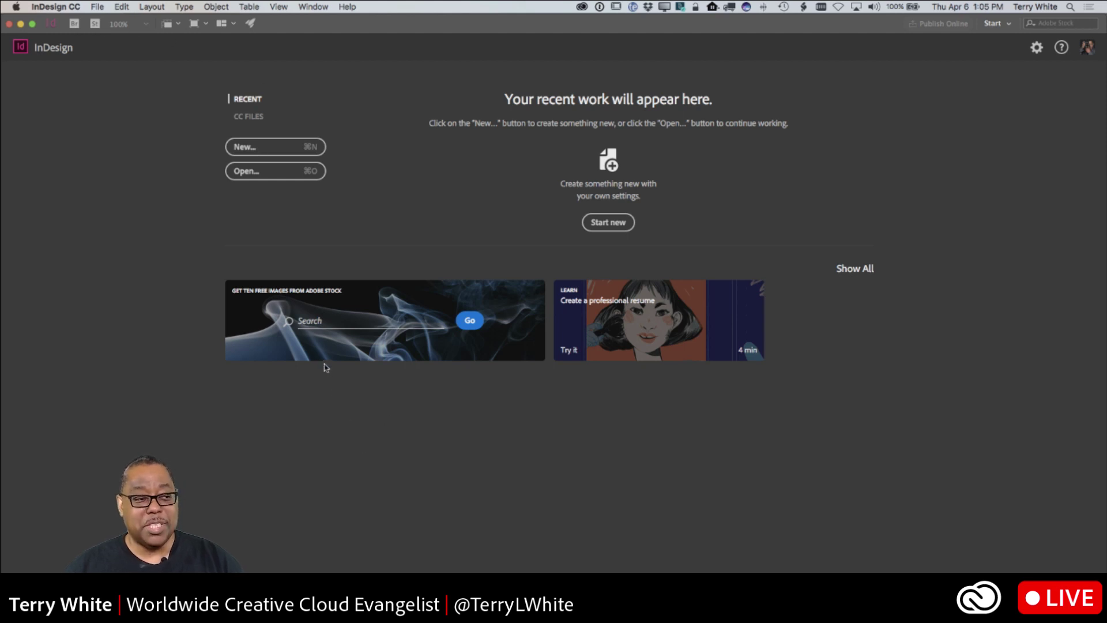
click(267, 152)
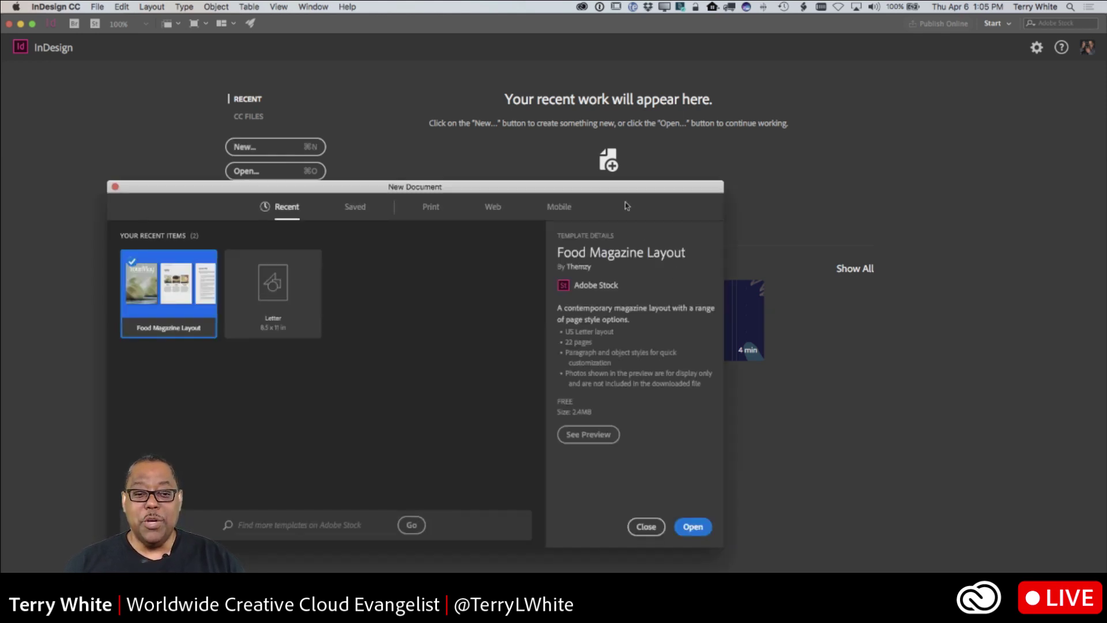
drag(606, 191, 700, 101)
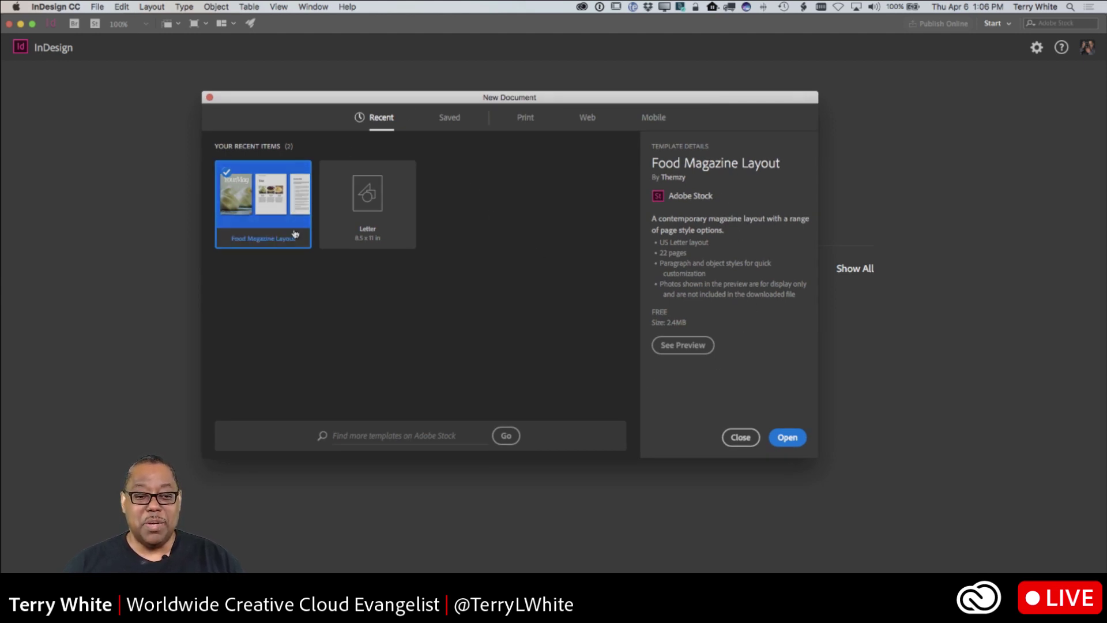
Show the Print document presets and expand the Margins and the Bleed and Slug settings for the Letter preset
click(525, 118)
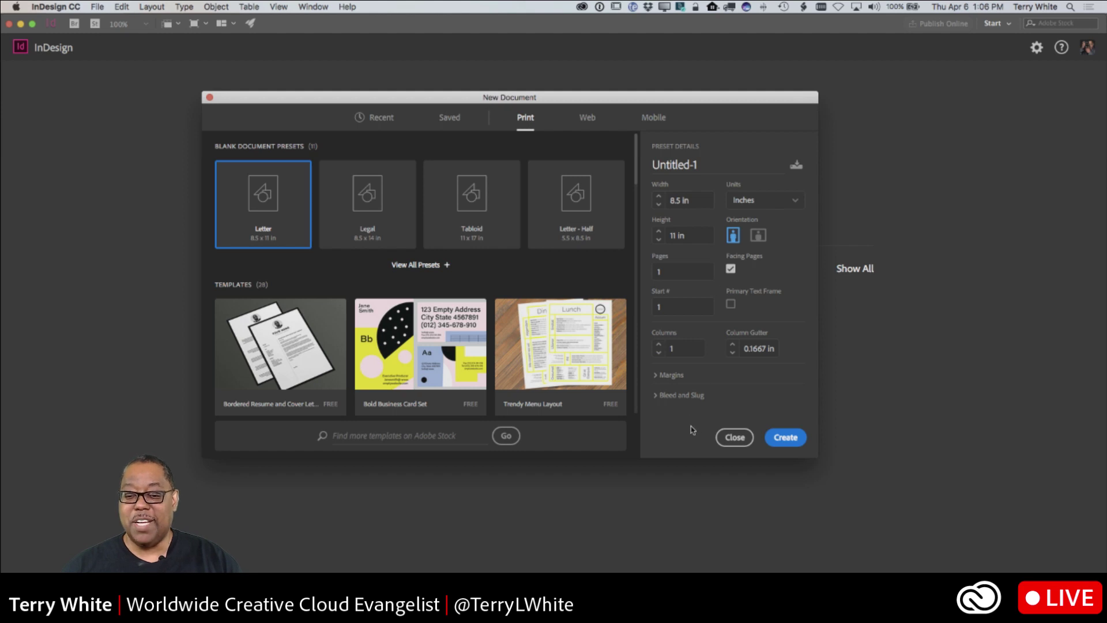
click(659, 376)
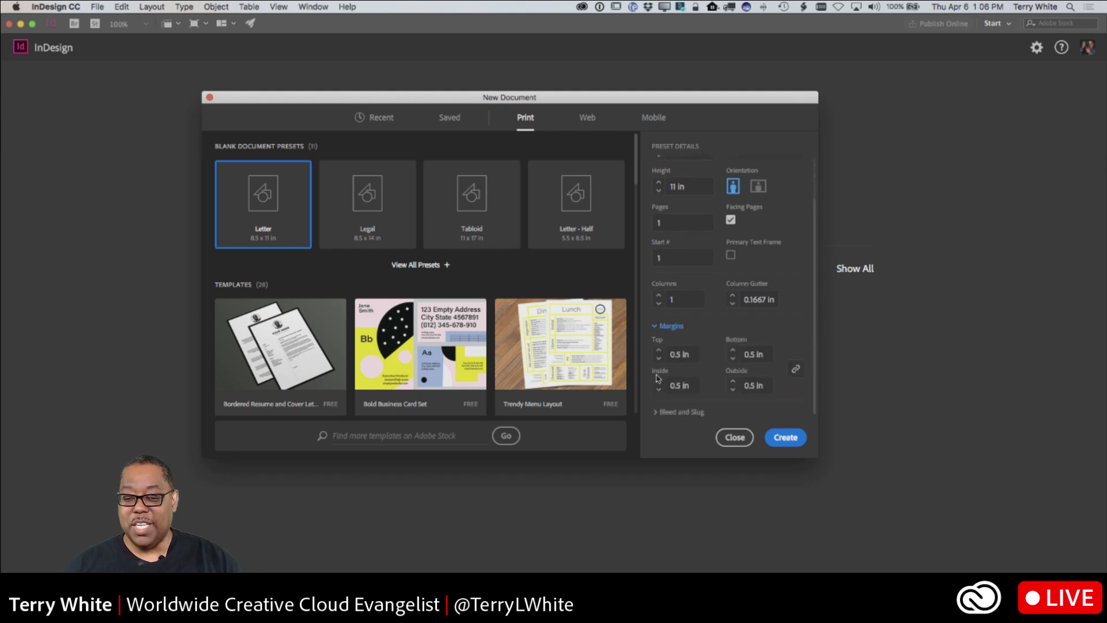
click(659, 413)
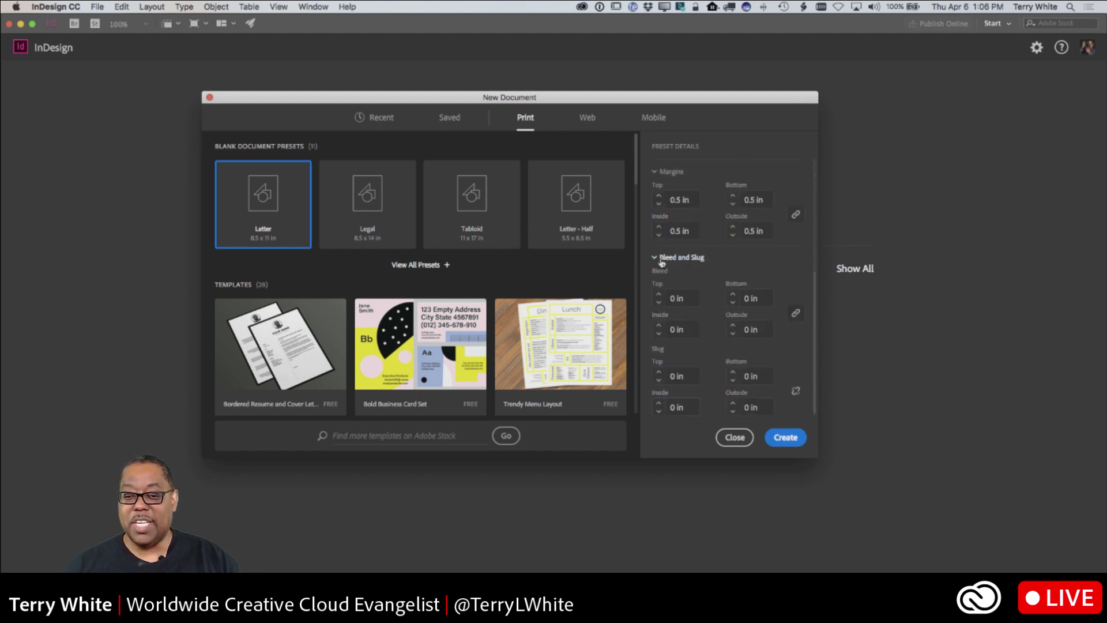
Collapse the Bleed and Slug settings and browse the free Print templates in the New Document dialog
click(658, 259)
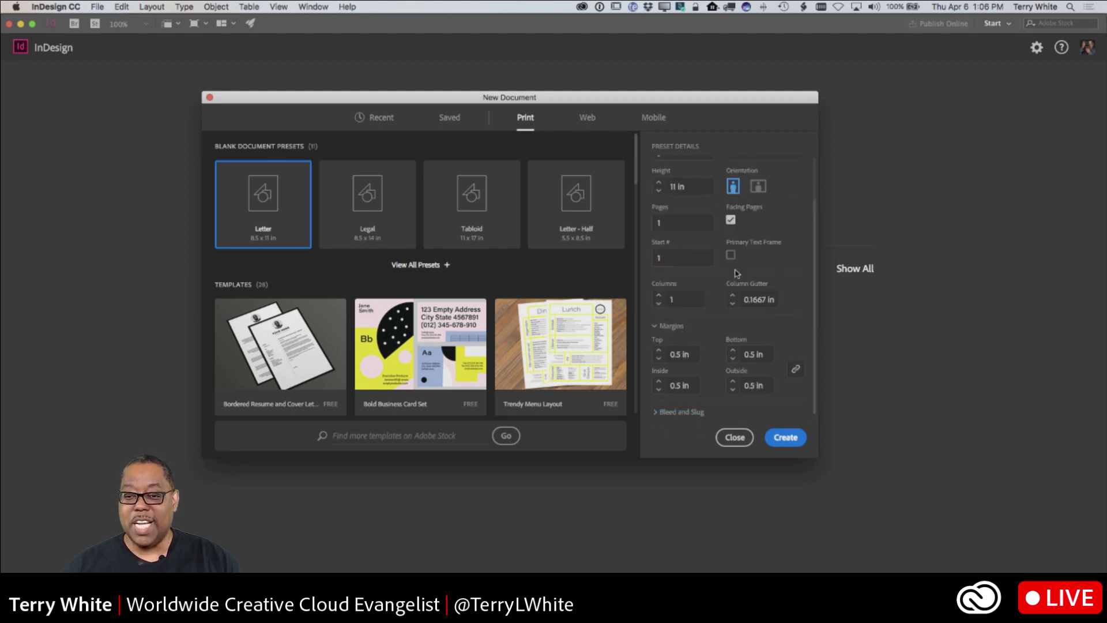
scroll(735, 276, up, 3)
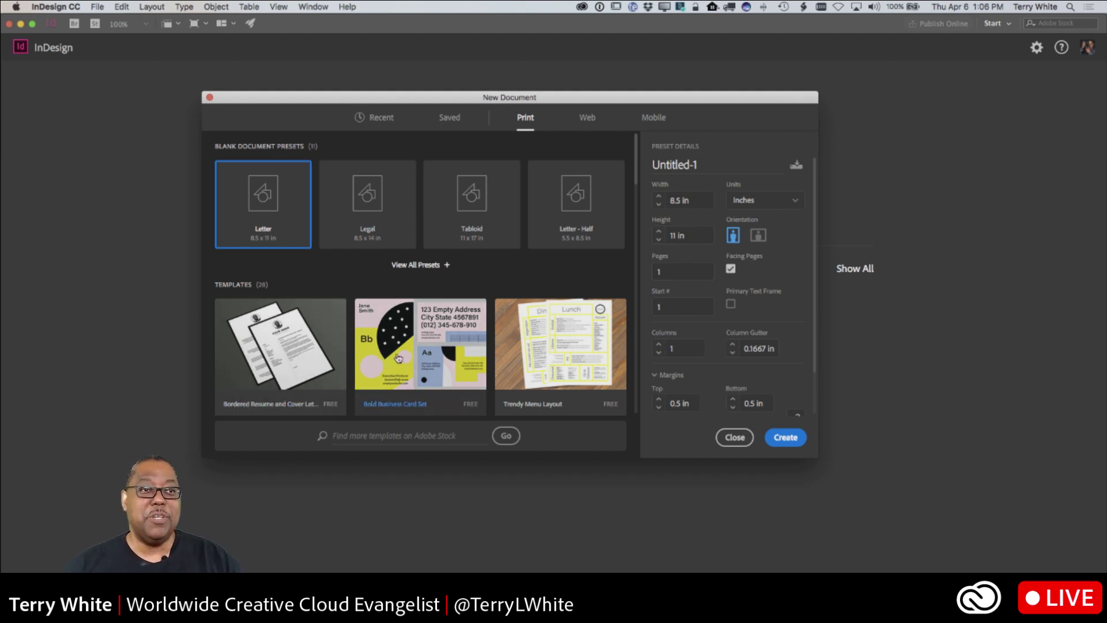
scroll(470, 356, down, 5)
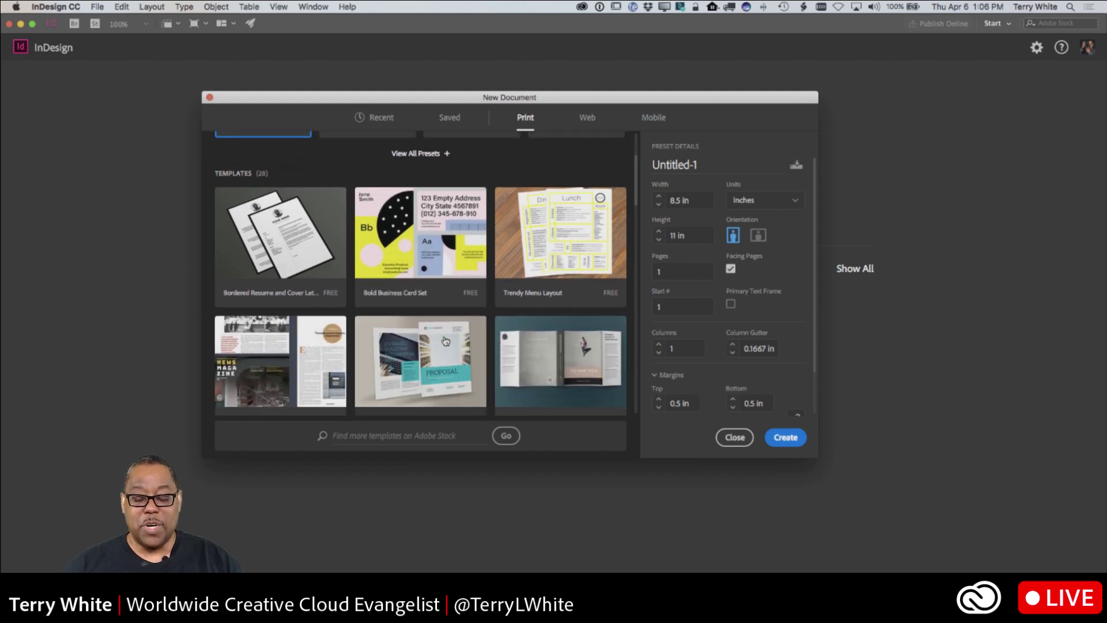
scroll(465, 353, down, 8)
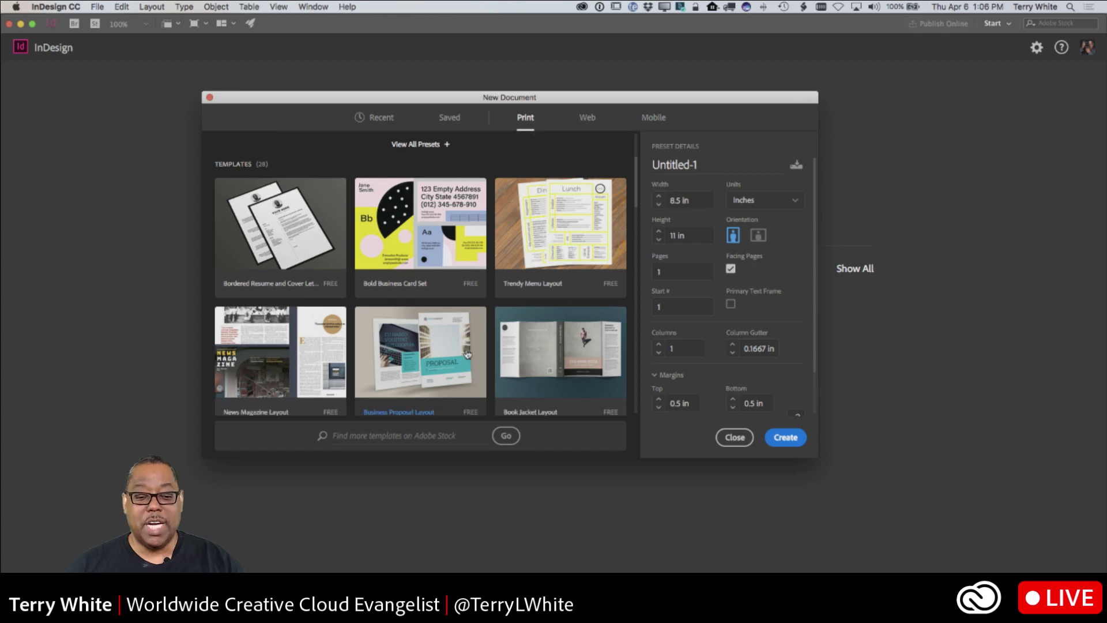
scroll(467, 353, down, 6)
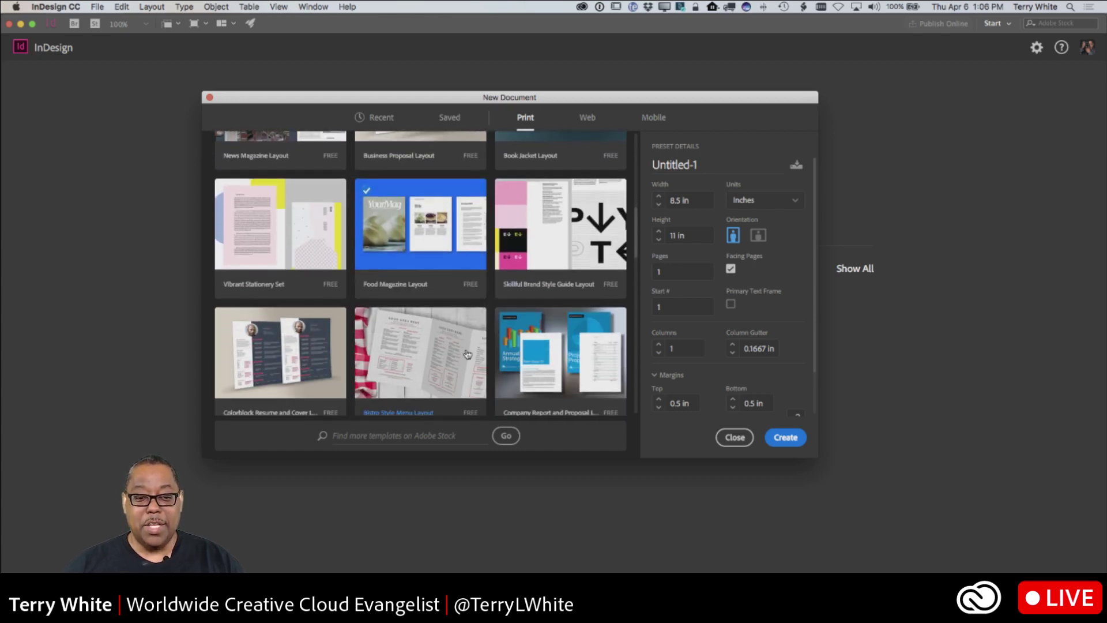
scroll(467, 353, up, 9)
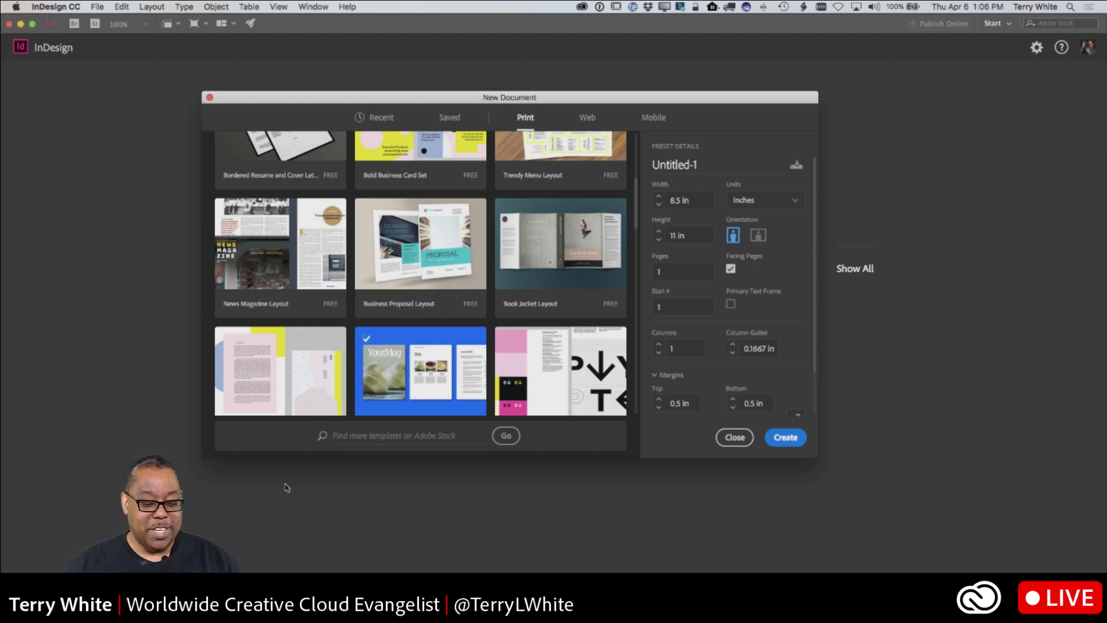
Switch to Chrome and examine the InDesign print templates offered on the Adobe Stock page
key(super+Tab)
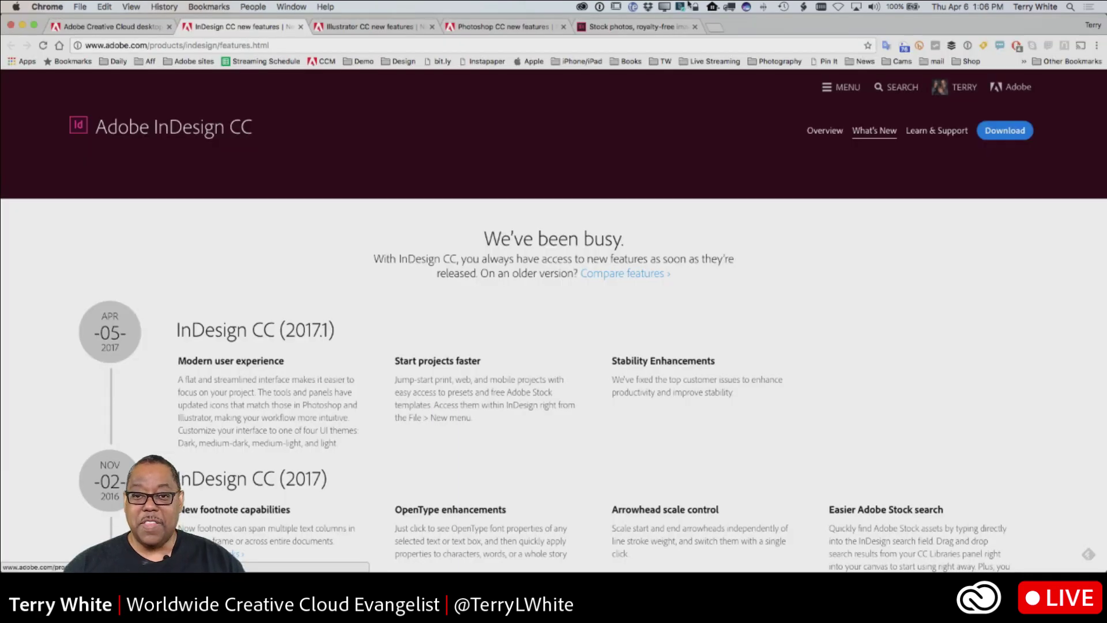
click(633, 29)
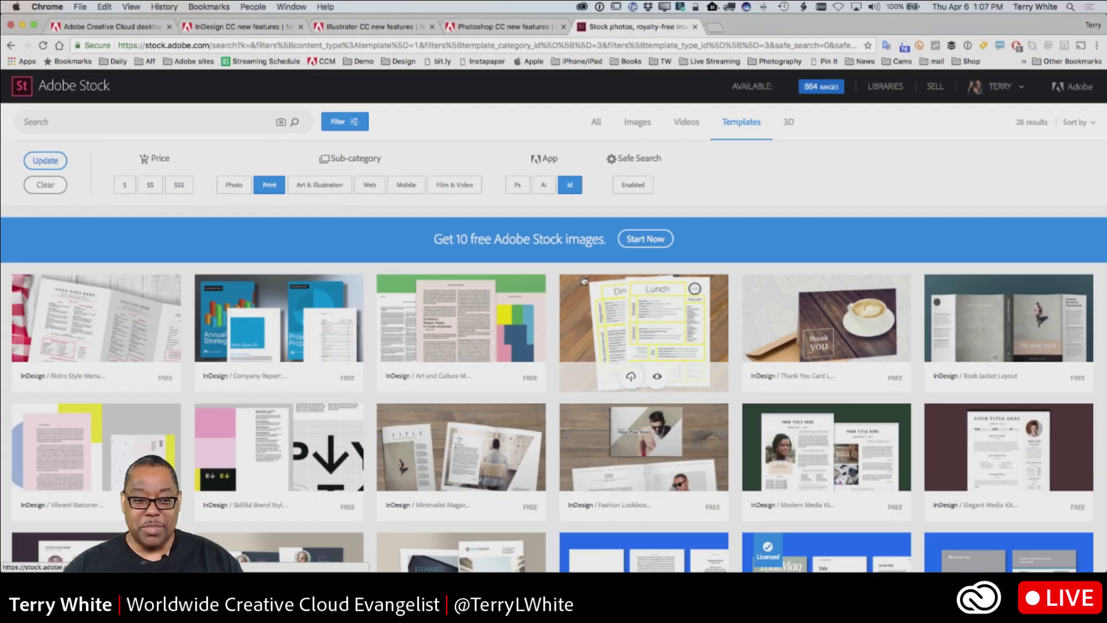
scroll(496, 404, down, 3)
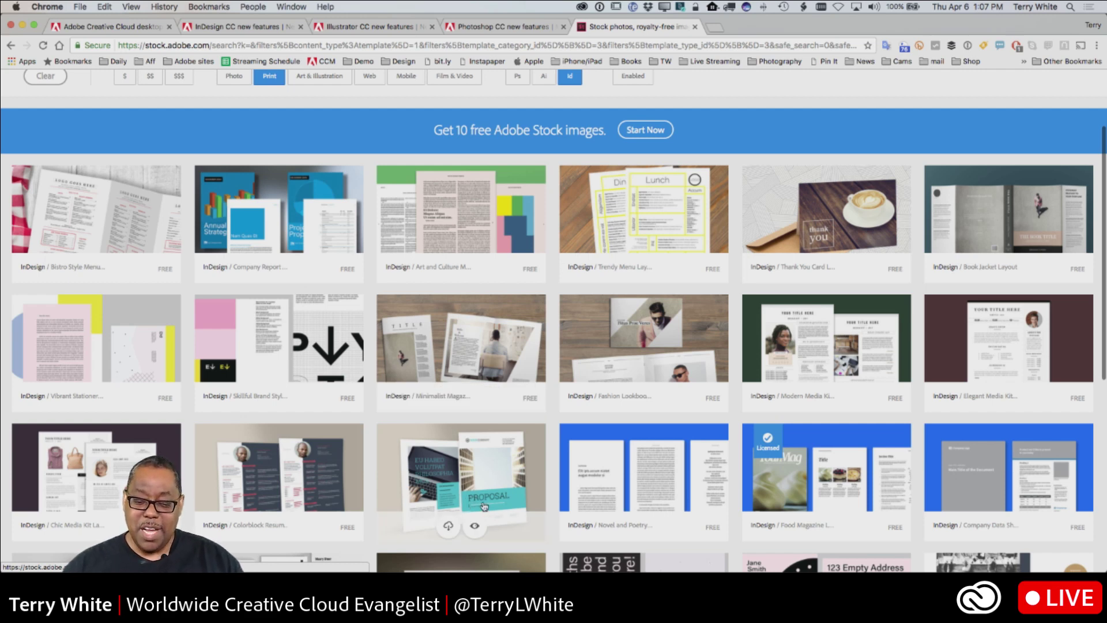
scroll(499, 506, down, 2)
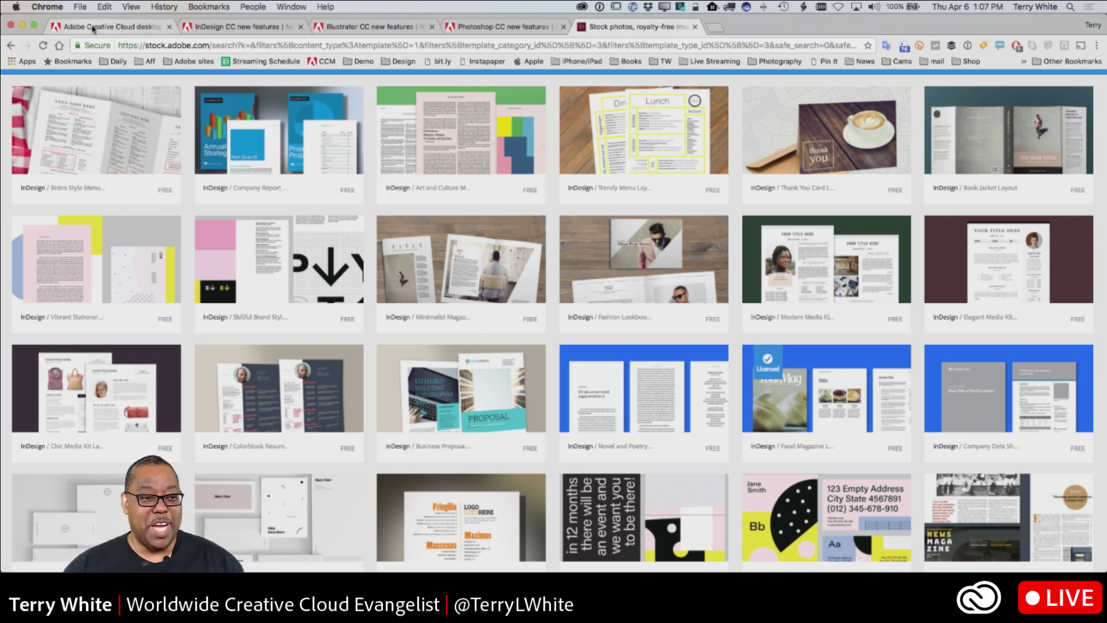
Switch back to InDesign and download the free Business Proposal Layout template from Adobe Stock
key(super+Tab)
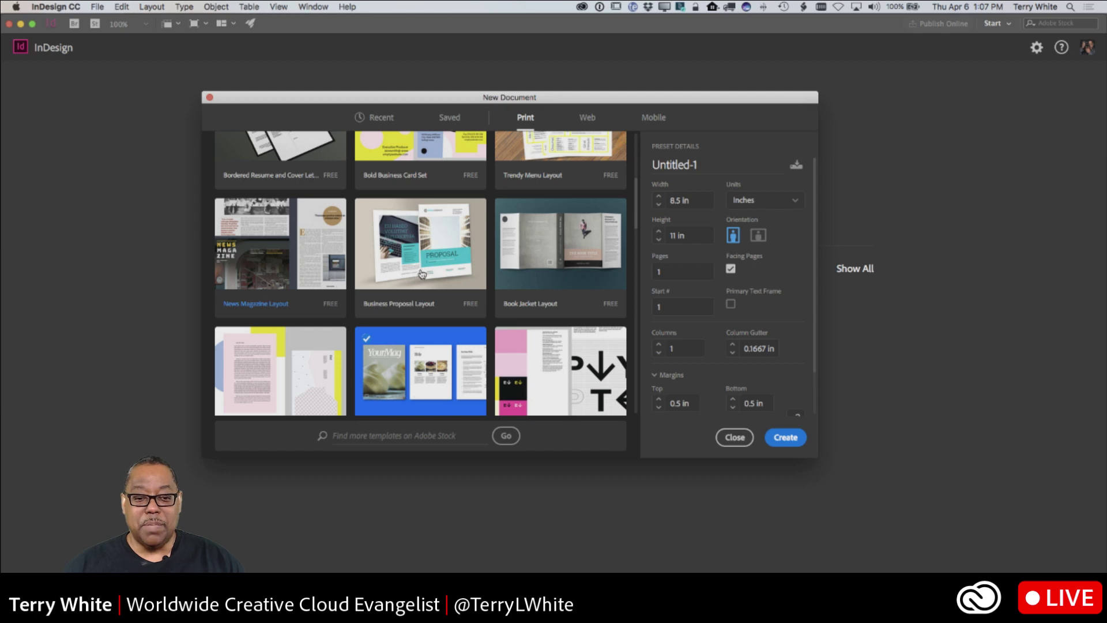
click(422, 274)
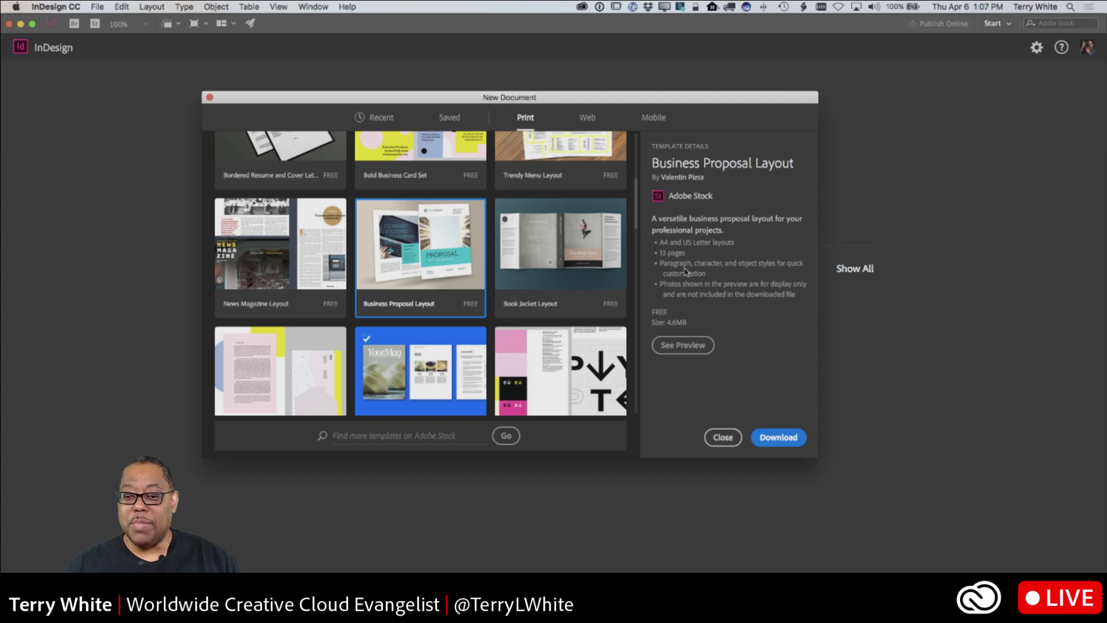
click(679, 346)
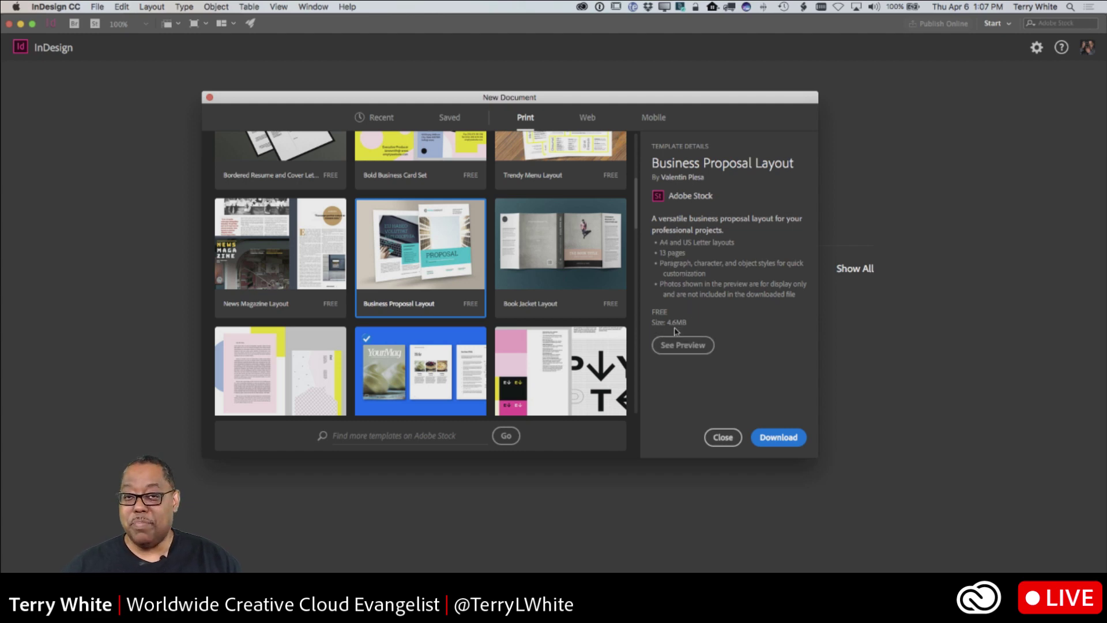
click(776, 438)
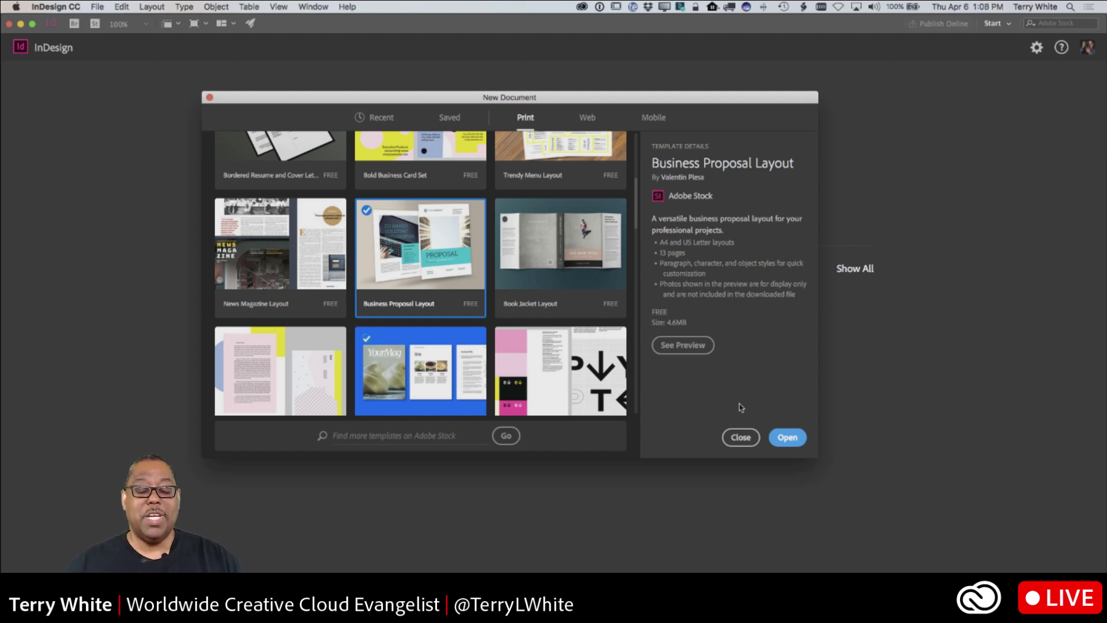
Open the downloaded Business Proposal Layout template and sync its missing Roboto, Roboto Black and Roboto Light fonts from Typekit
click(786, 437)
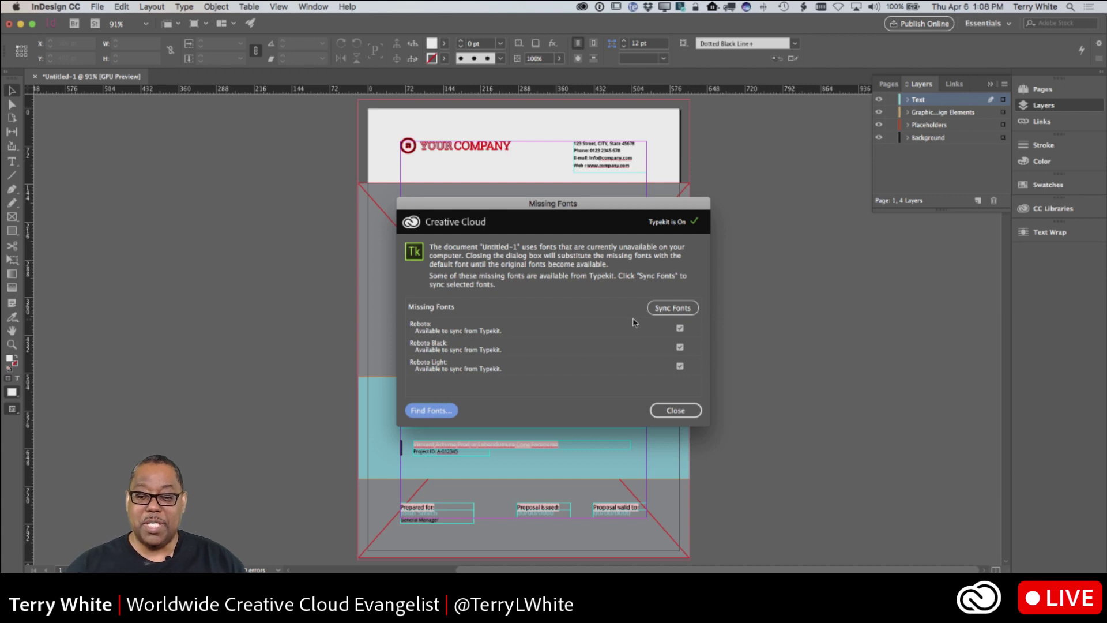
click(672, 308)
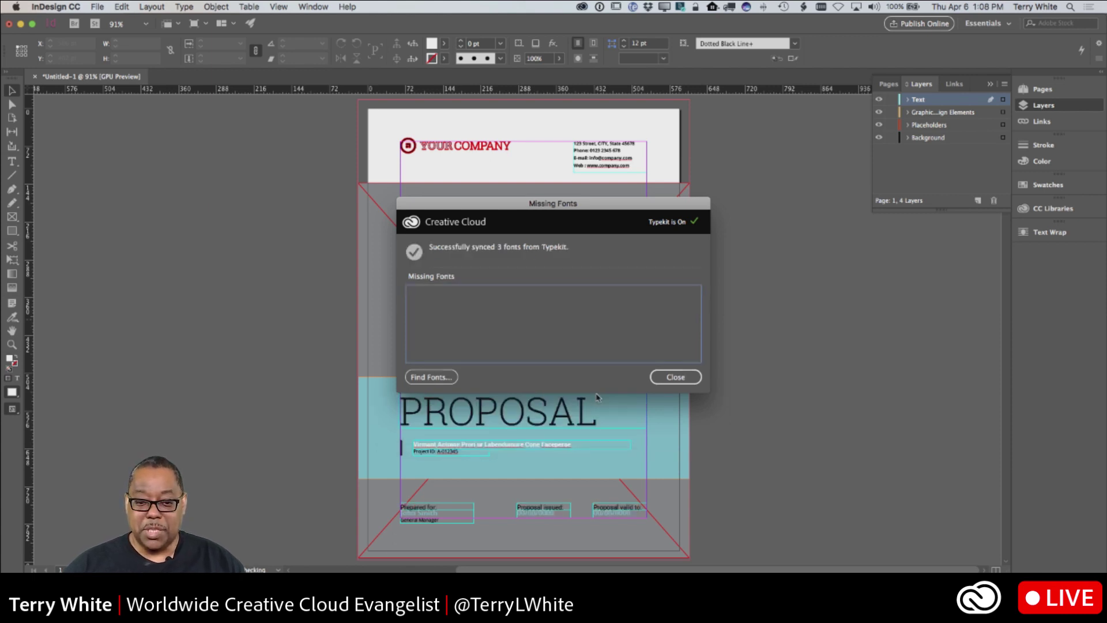
click(675, 377)
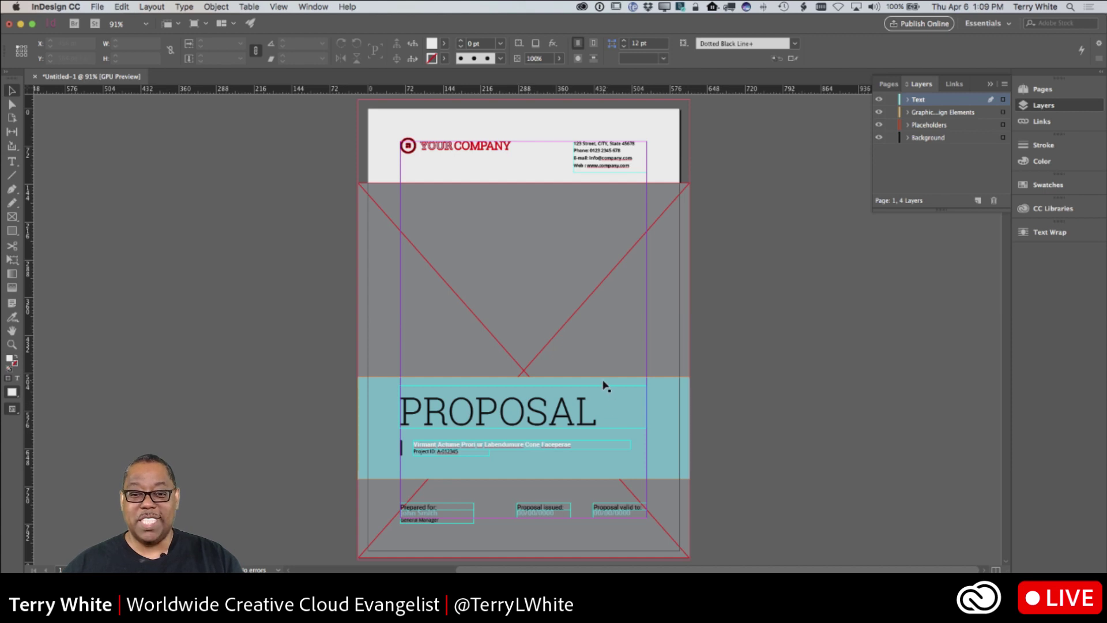
Delete the company contact details text frame on the cover page, and undo the deletion
click(597, 155)
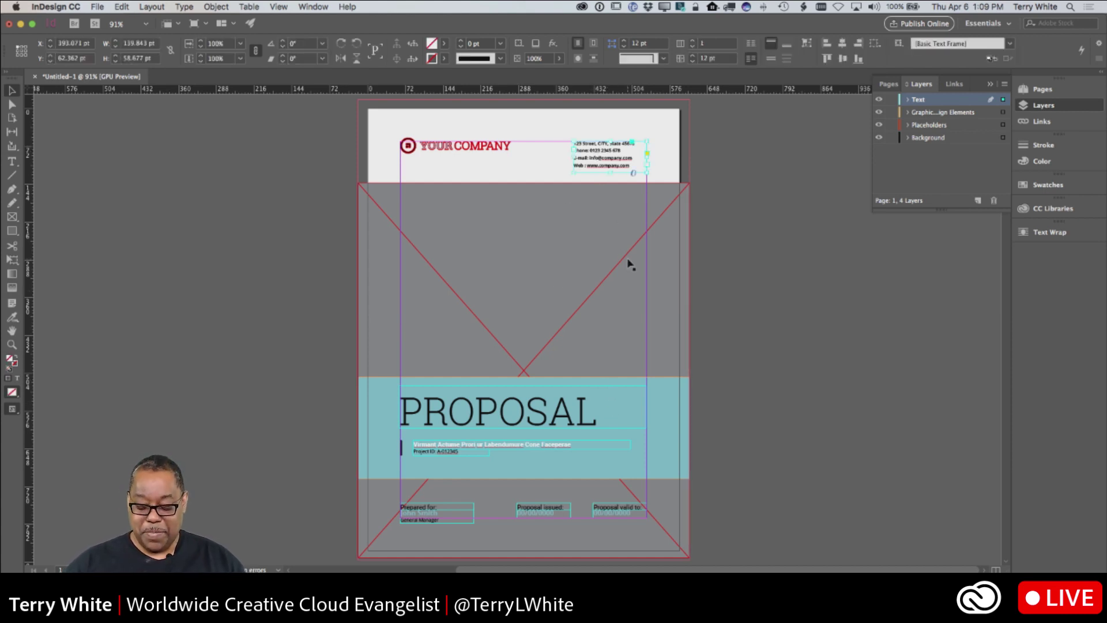
key(Delete)
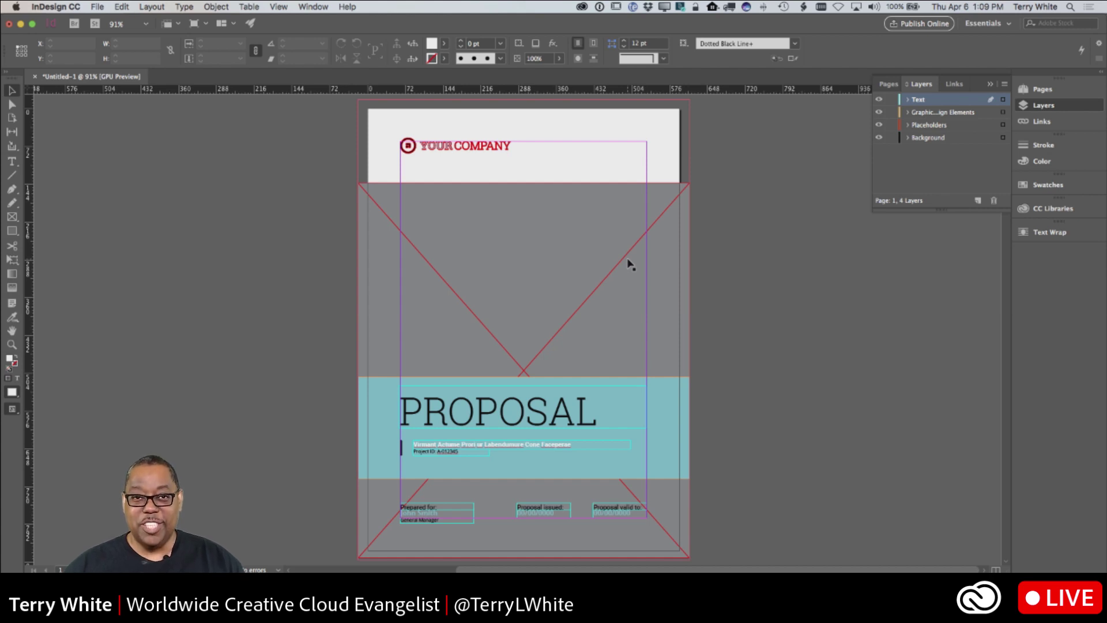
key(super+z)
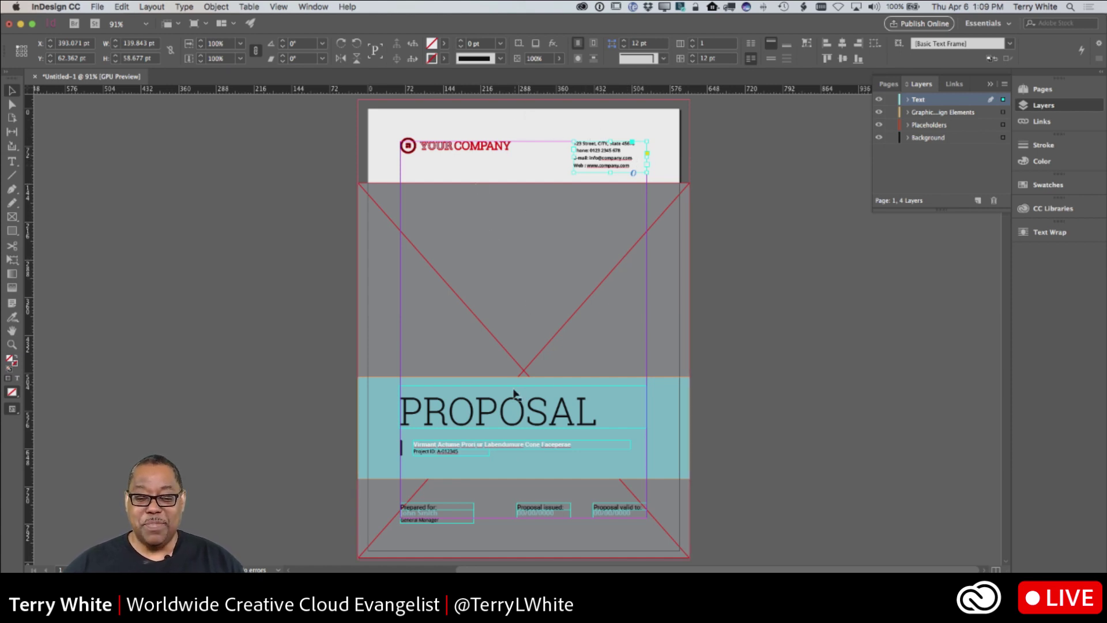
Select the YOUR COMPANY logo on the cover, and toggle the visibility of the Placeholders and Text layers off and back on
click(445, 149)
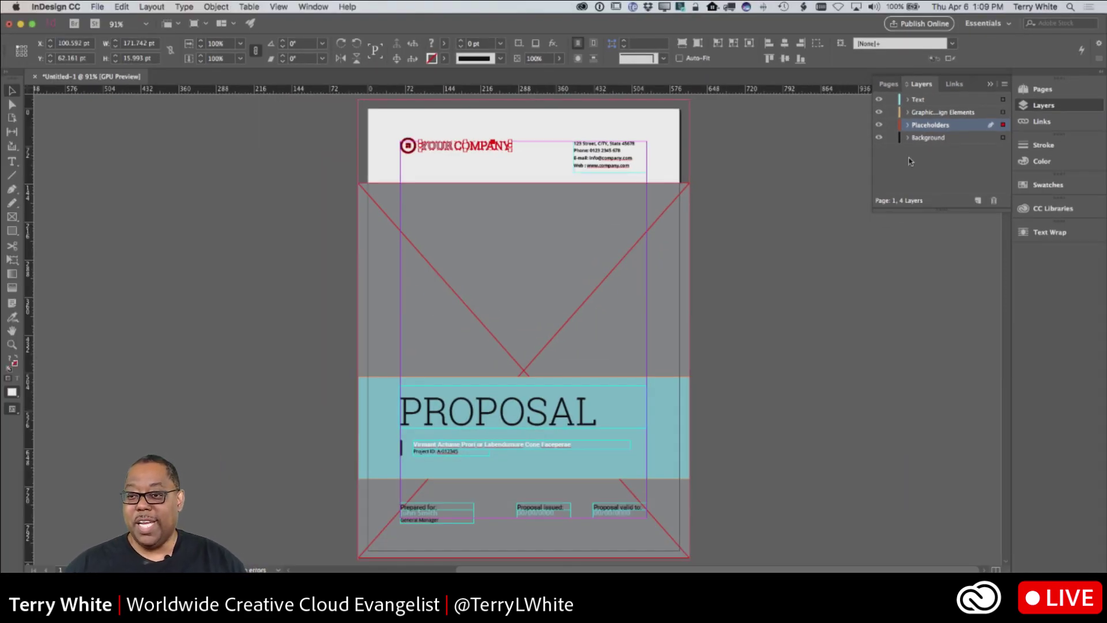
click(908, 125)
click(908, 125)
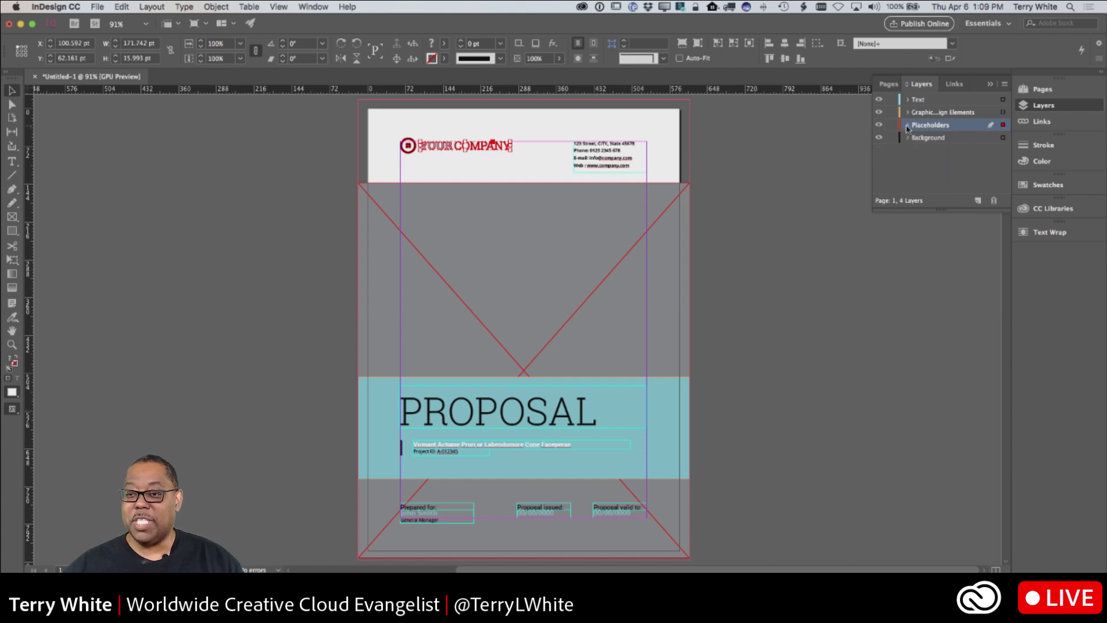
click(879, 125)
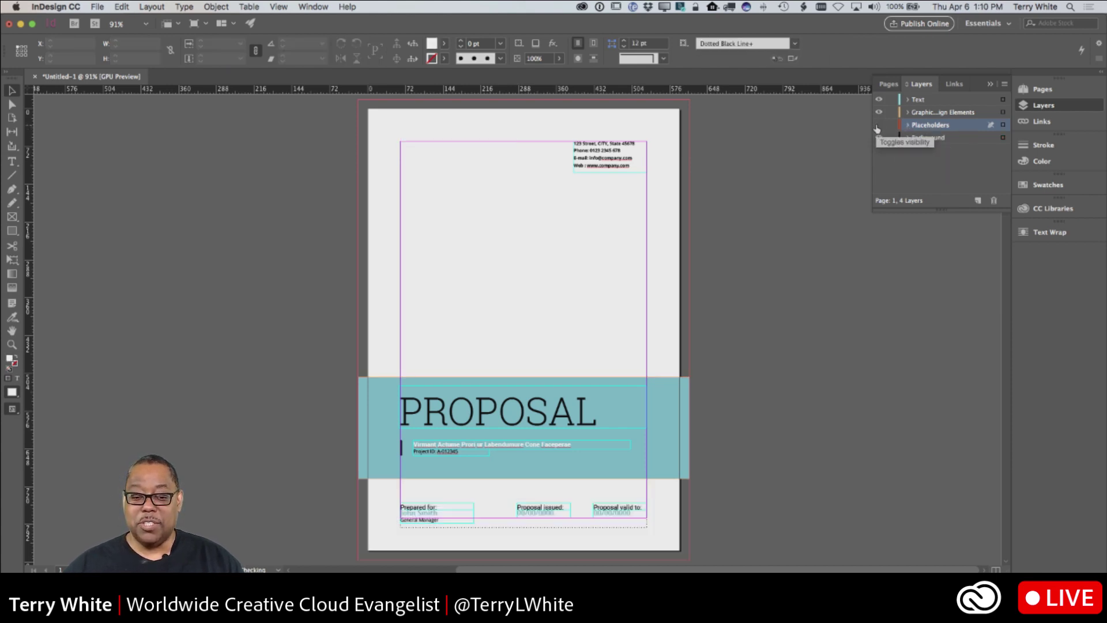
click(878, 125)
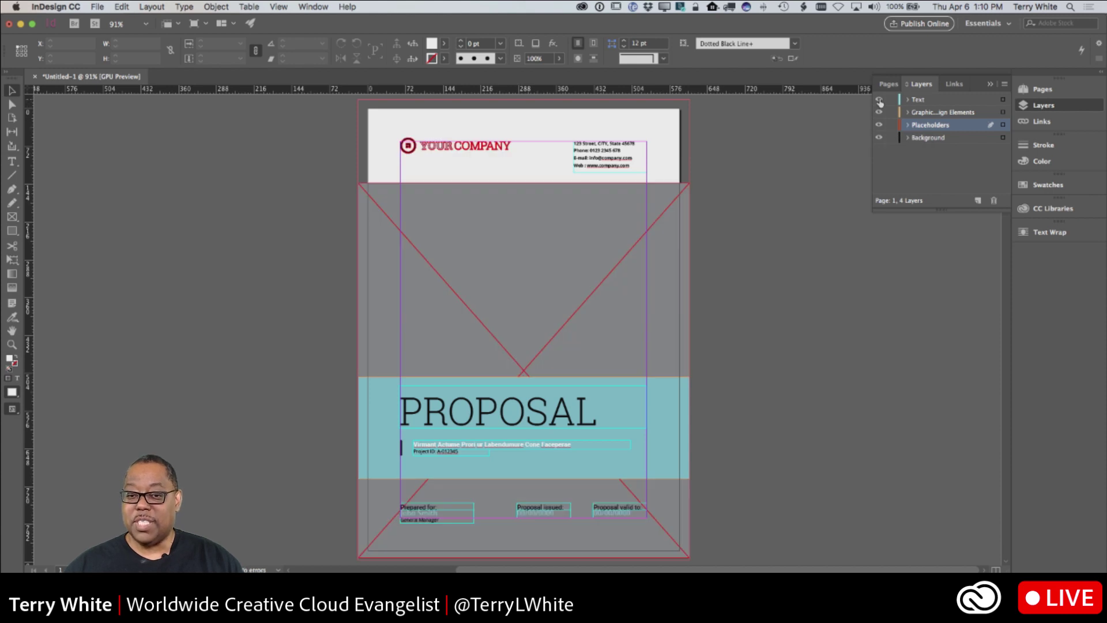
click(879, 100)
click(879, 99)
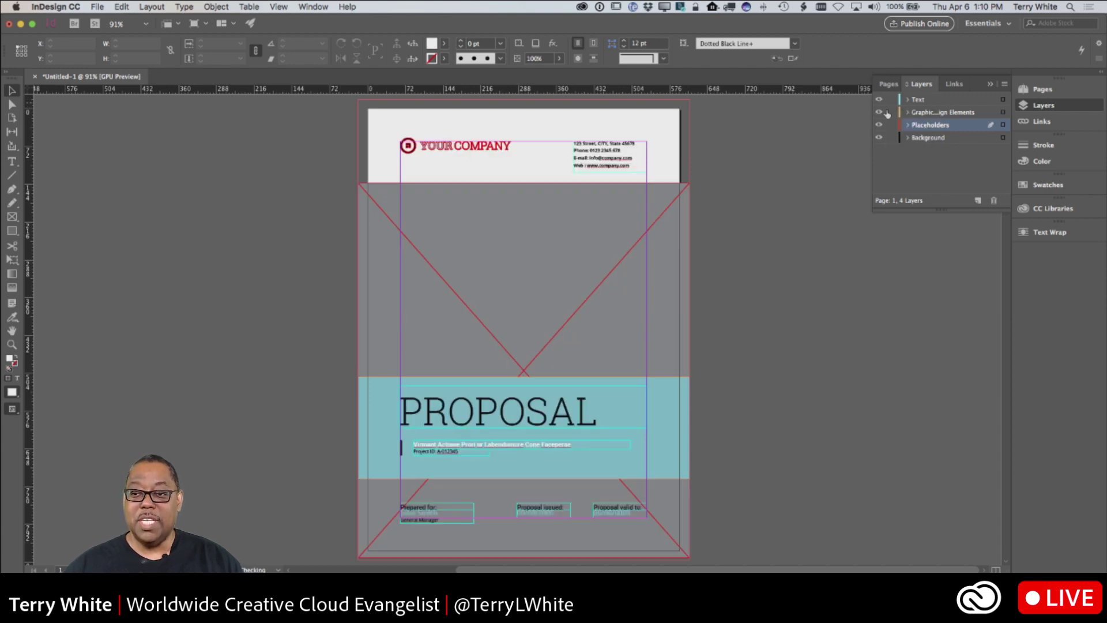
Review the proposal's inner spreads, from the Content page to the Our Main Area of Expertise page, and return towards the cover
key(shift+Page_Down)
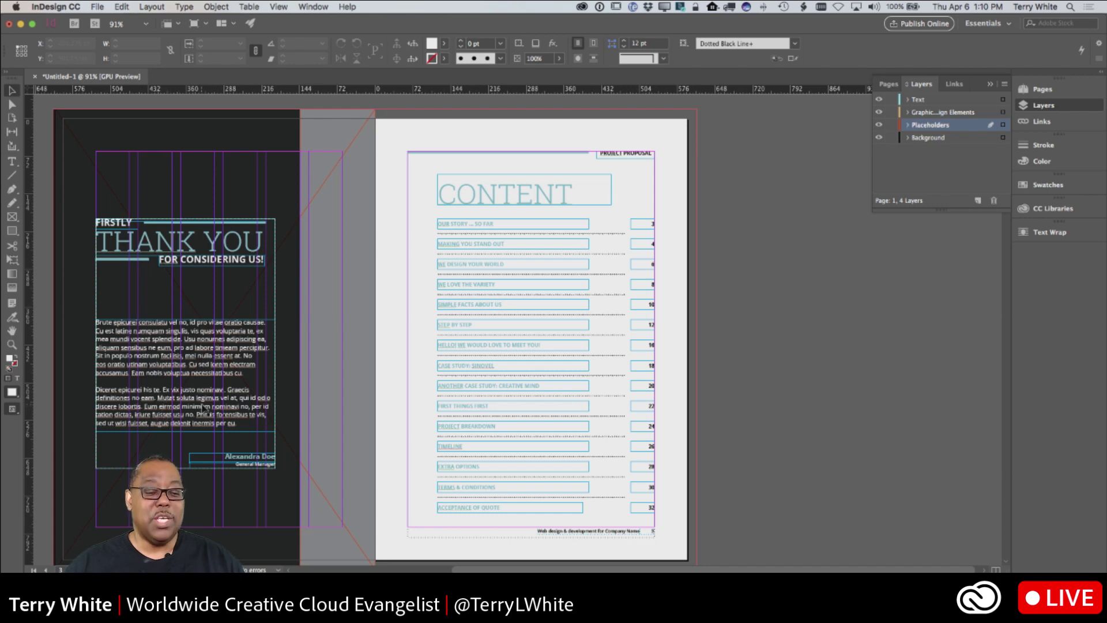
scroll(375, 399, down, 10)
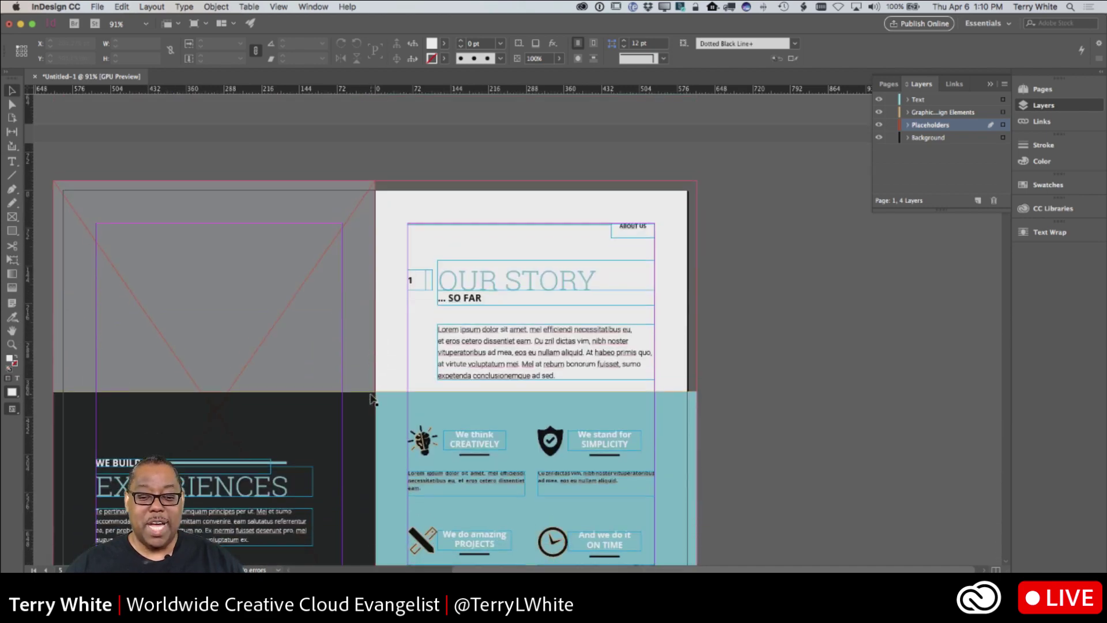
scroll(372, 398, down, 5)
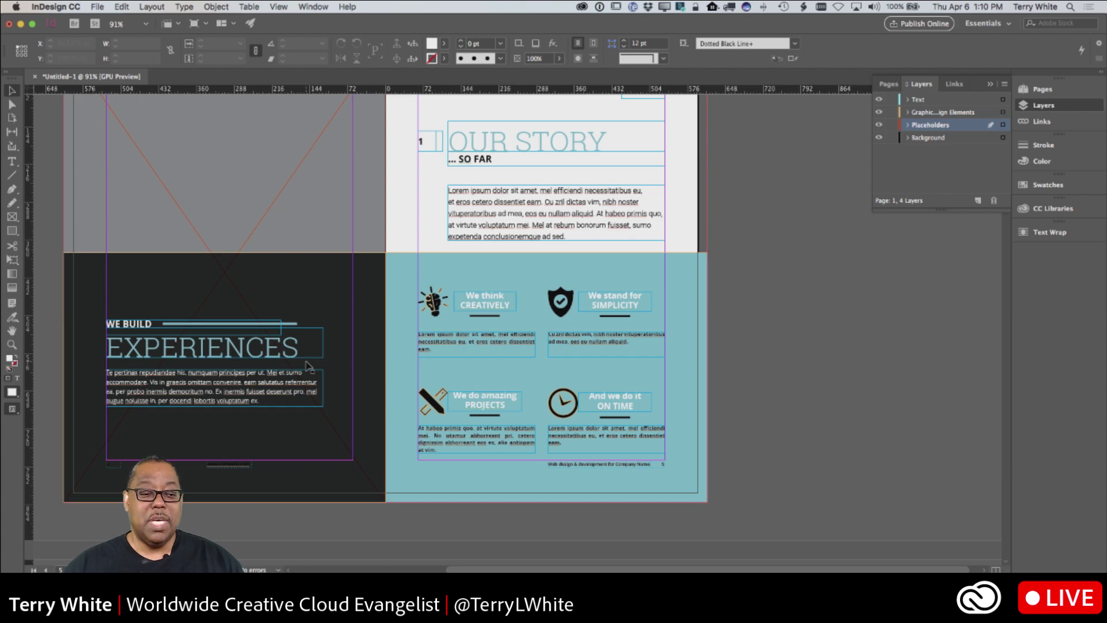
scroll(307, 365, down, 10)
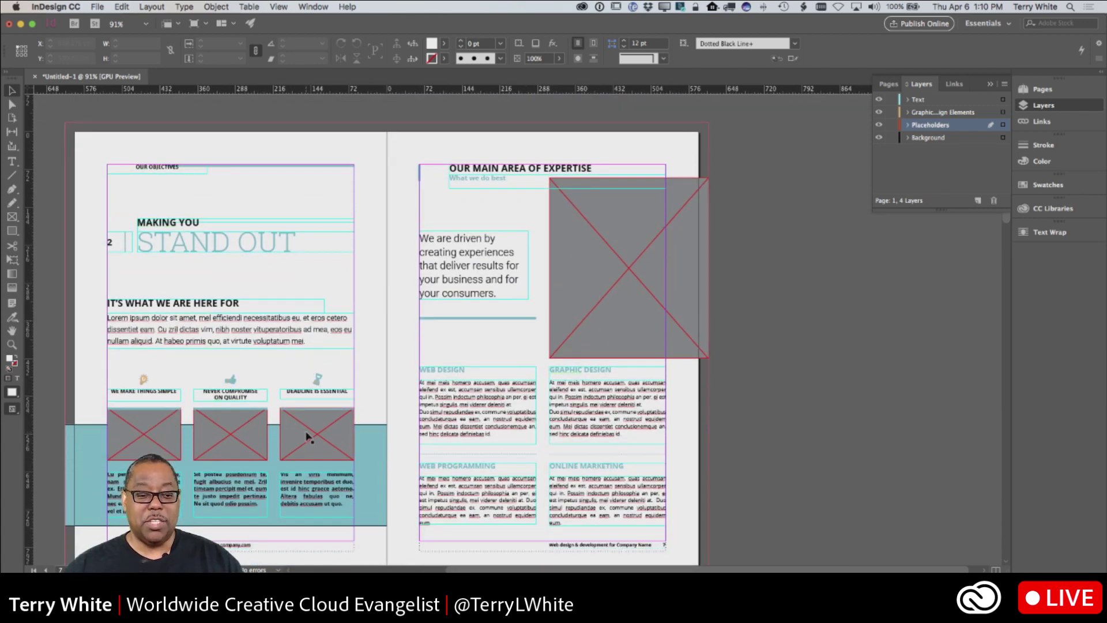
scroll(308, 437, down, 5)
scroll(307, 435, up, 20)
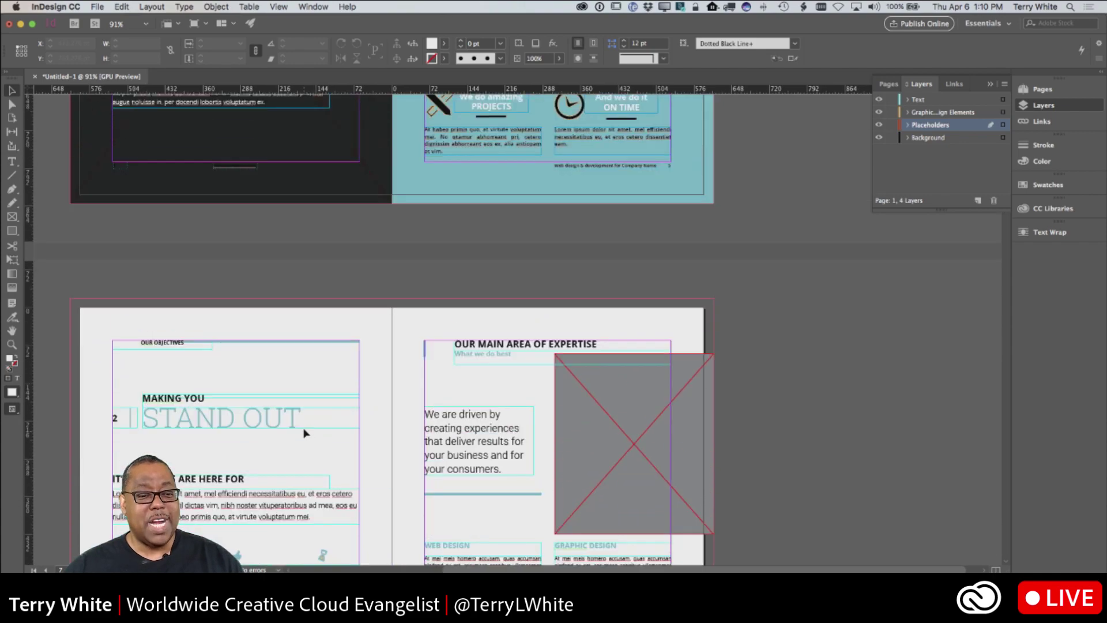
scroll(304, 434, up, 20)
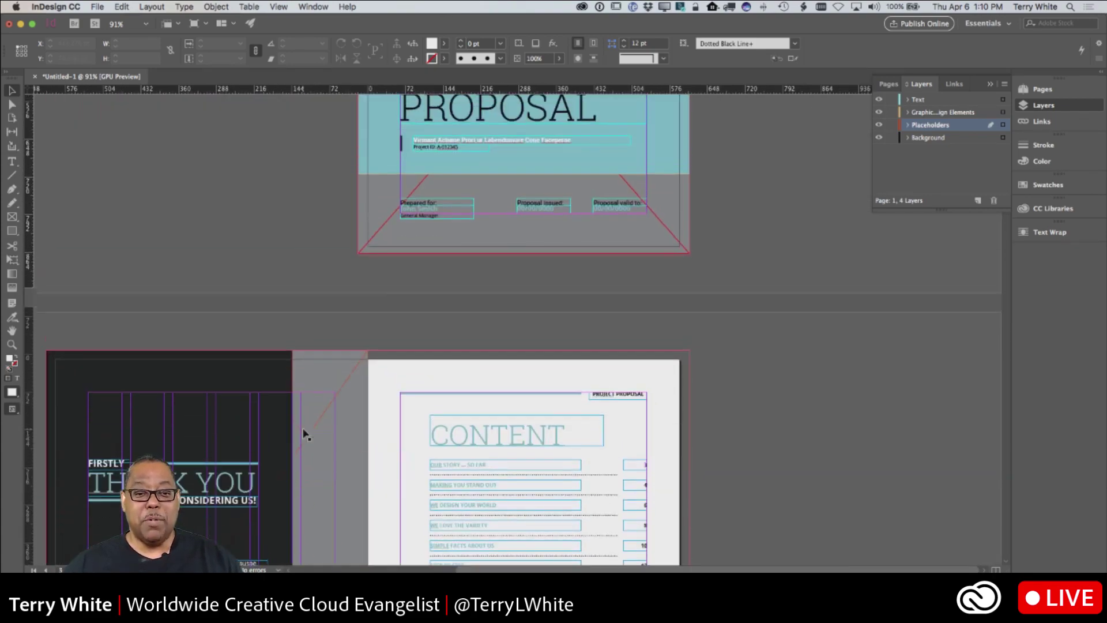
Switch to Chrome and examine the page previews of the Business Proposal Layout template on Adobe Stock
key(super+Tab)
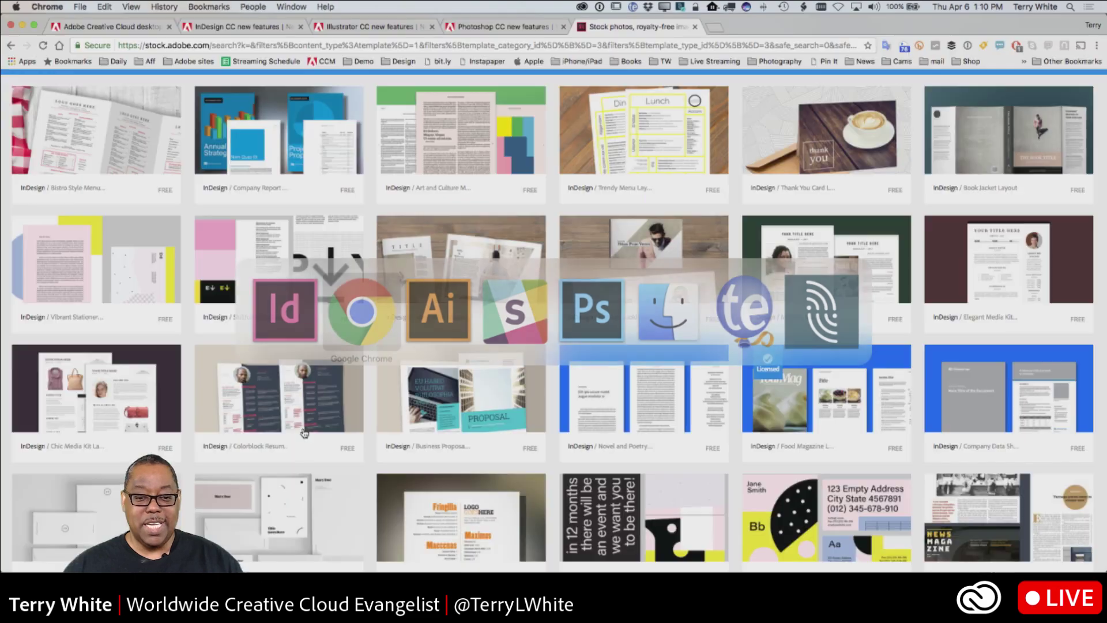
mouse_move(455, 450)
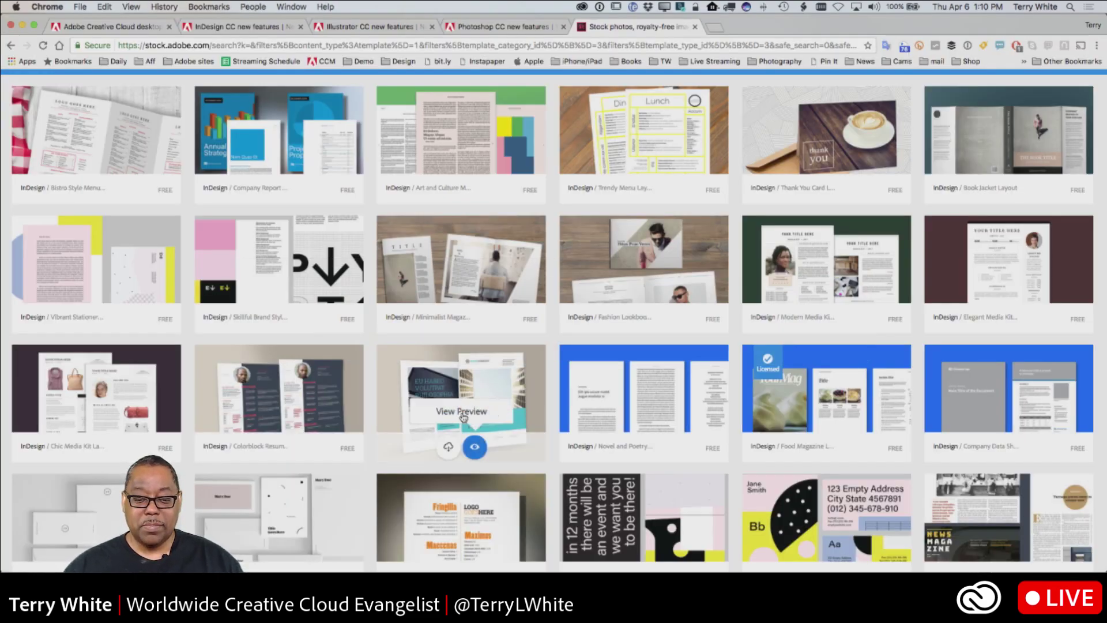
click(474, 448)
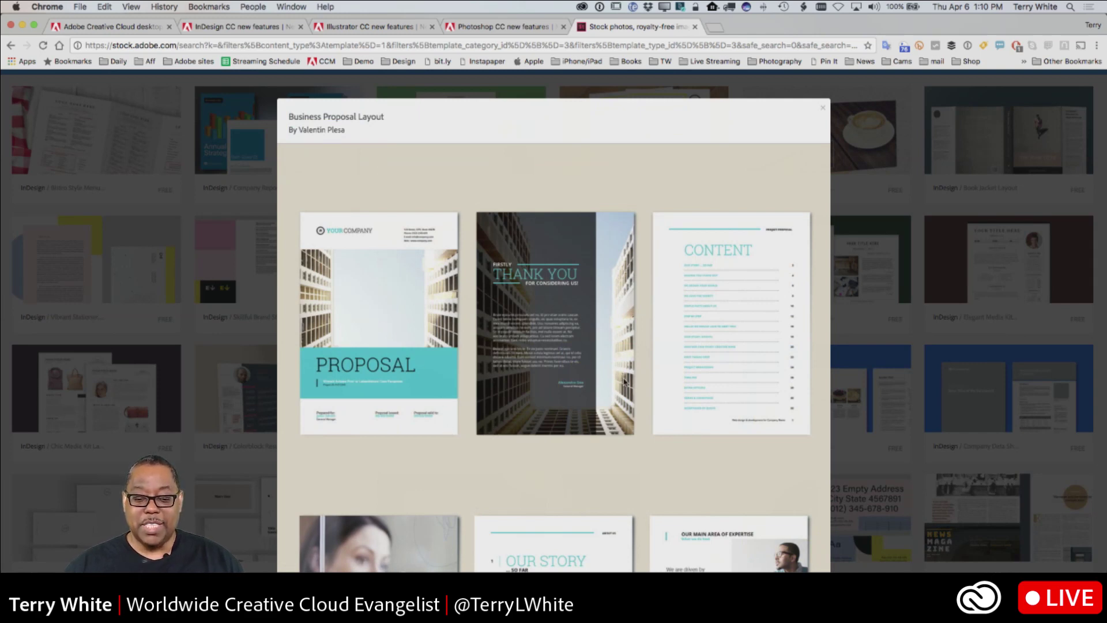
scroll(626, 382, down, 8)
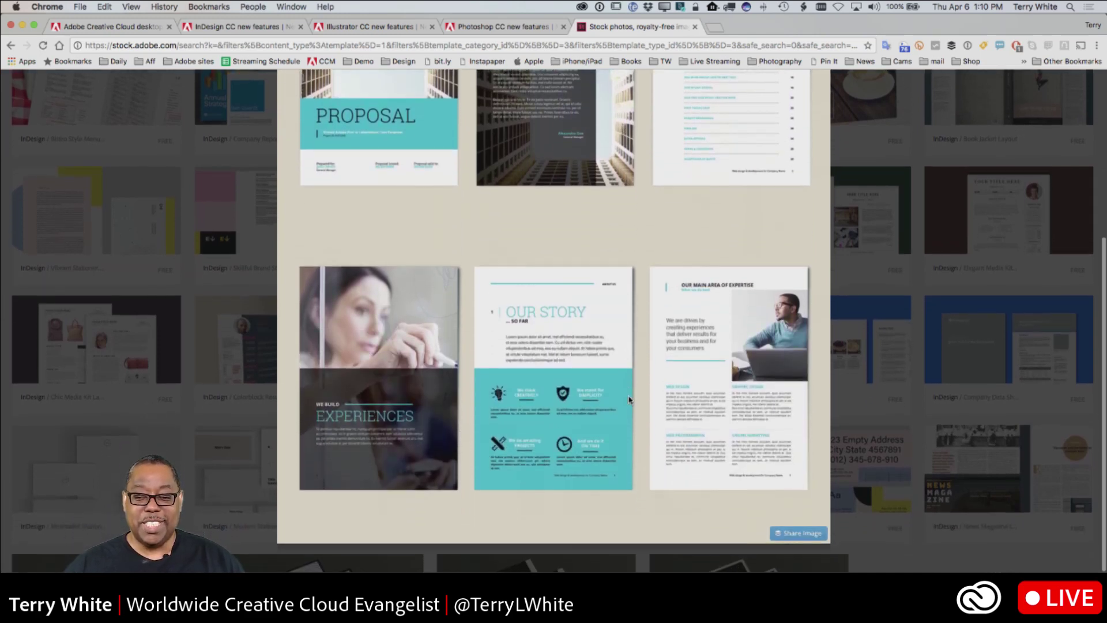
Switch back to InDesign and select the large image placeholder frame on the cover page
scroll(628, 397, up, 3)
scroll(627, 398, up, 4)
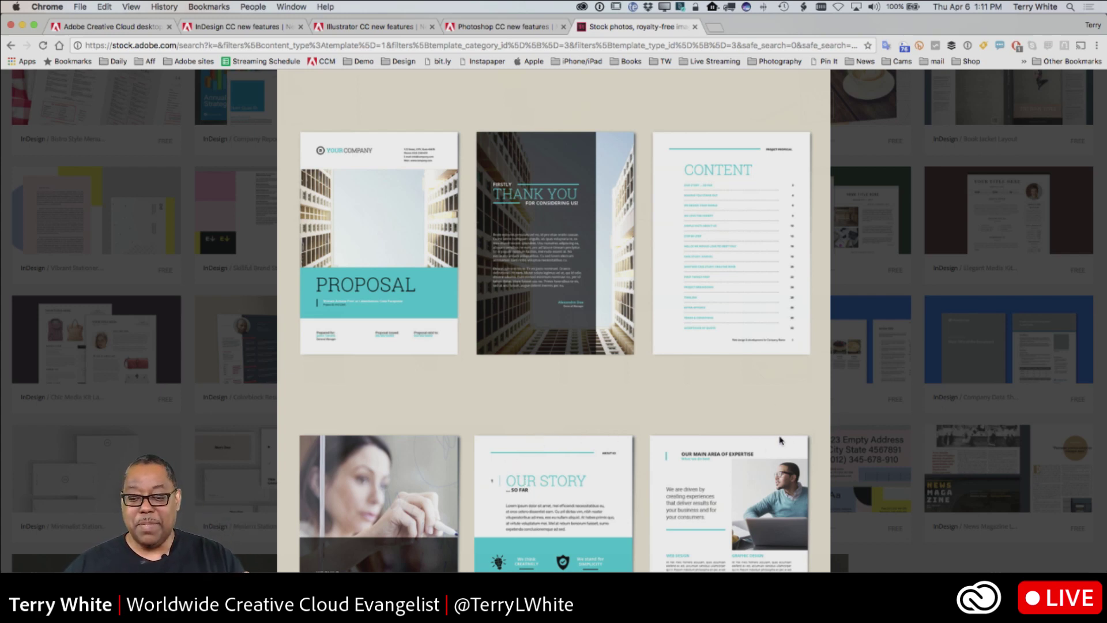
key(super+Tab)
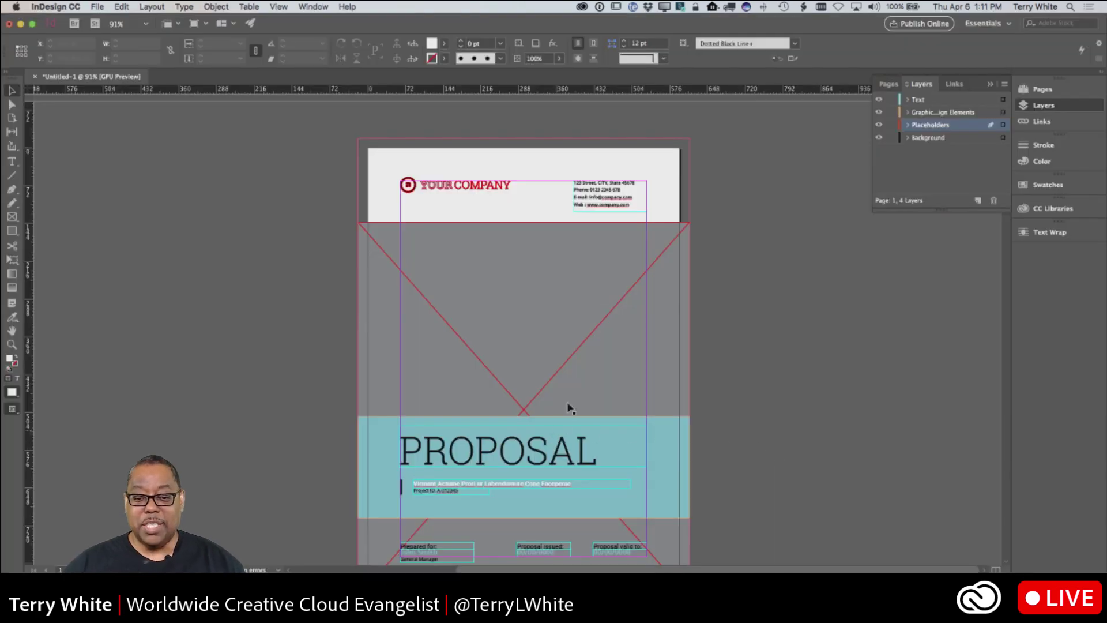
click(585, 331)
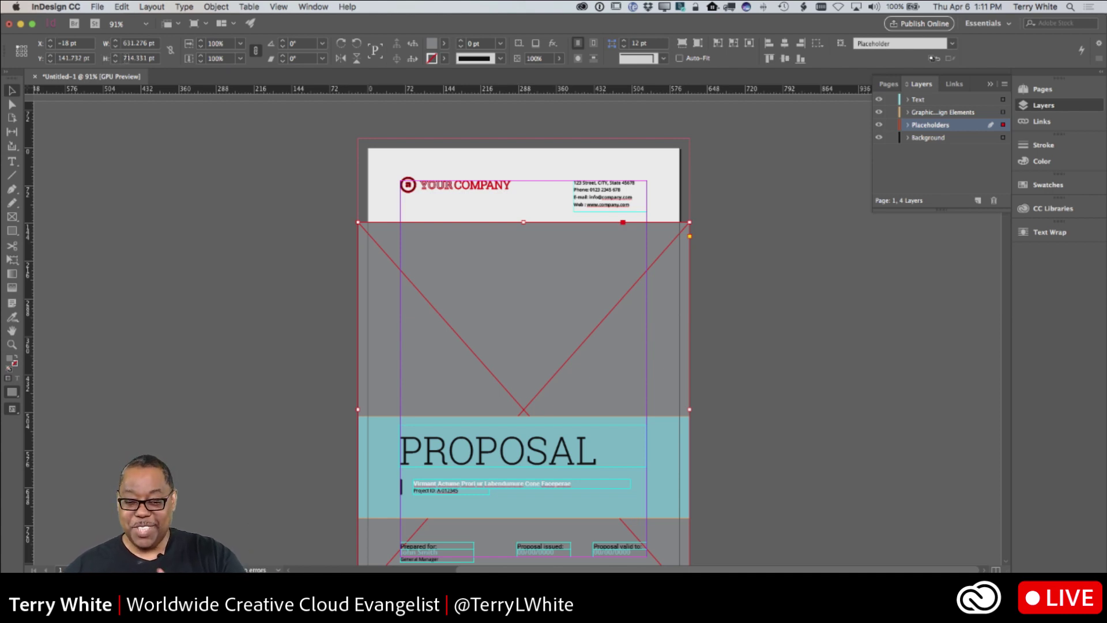
Open the CC Libraries and display the contents of the Adobe Live library
click(1026, 209)
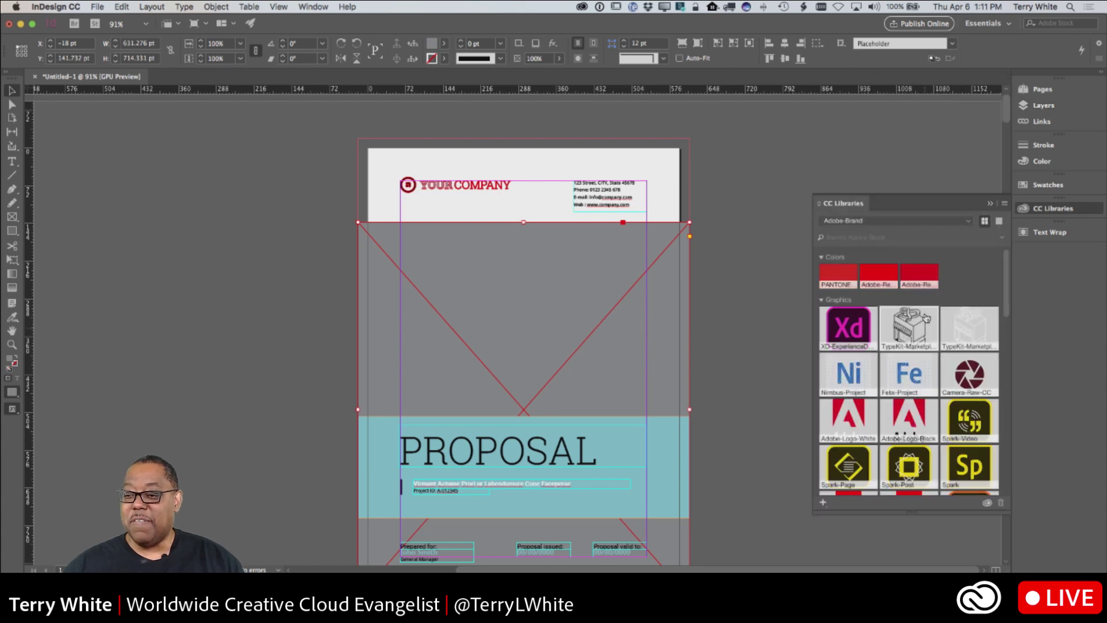
scroll(922, 314, down, 2)
scroll(924, 313, up, 2)
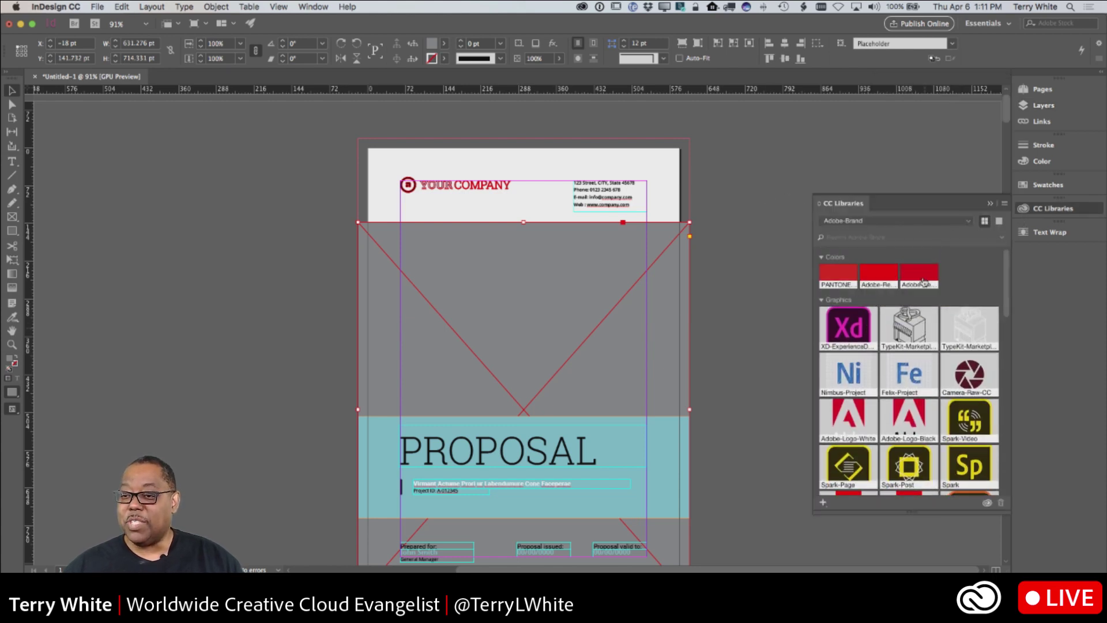
click(963, 224)
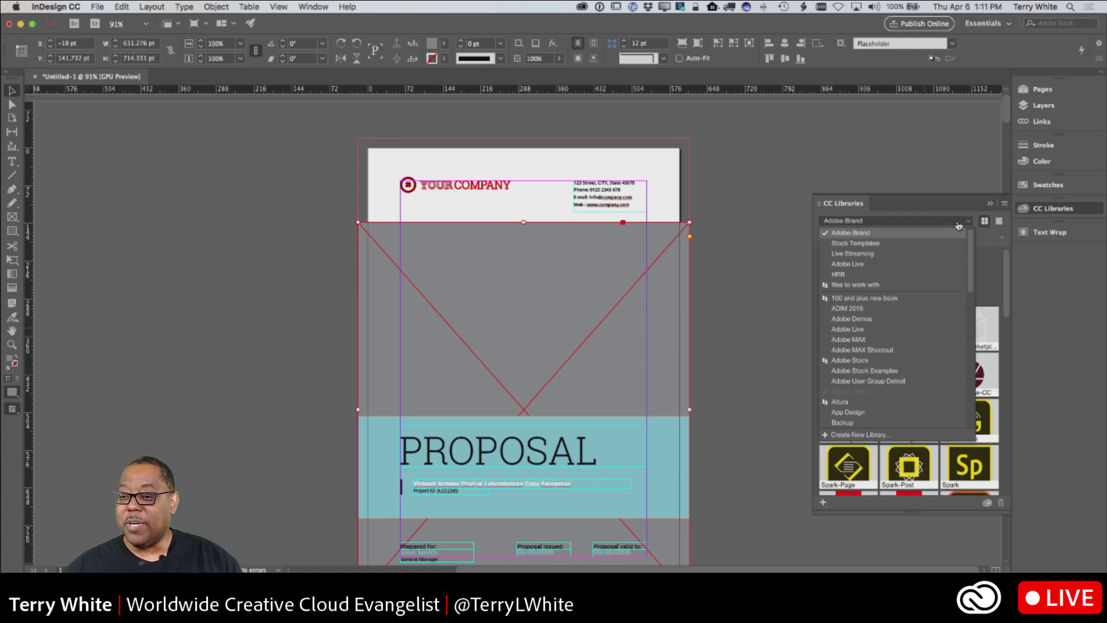
click(850, 269)
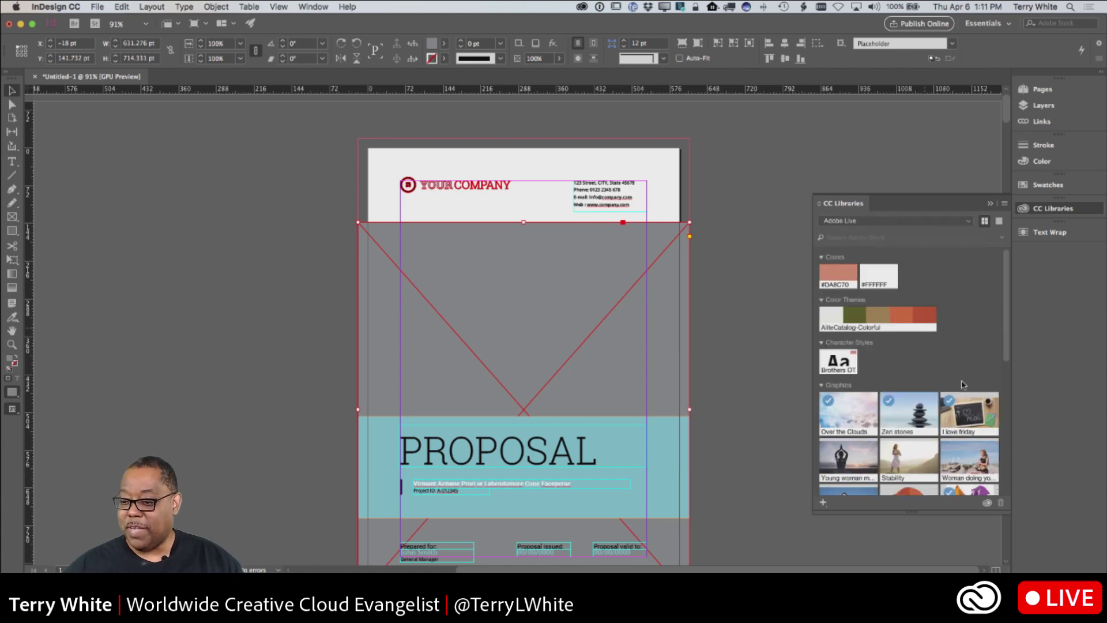
Place the "big old tree" image from the Adobe Live library into the cover's placeholder frame
scroll(960, 372, down, 2)
scroll(961, 373, down, 4)
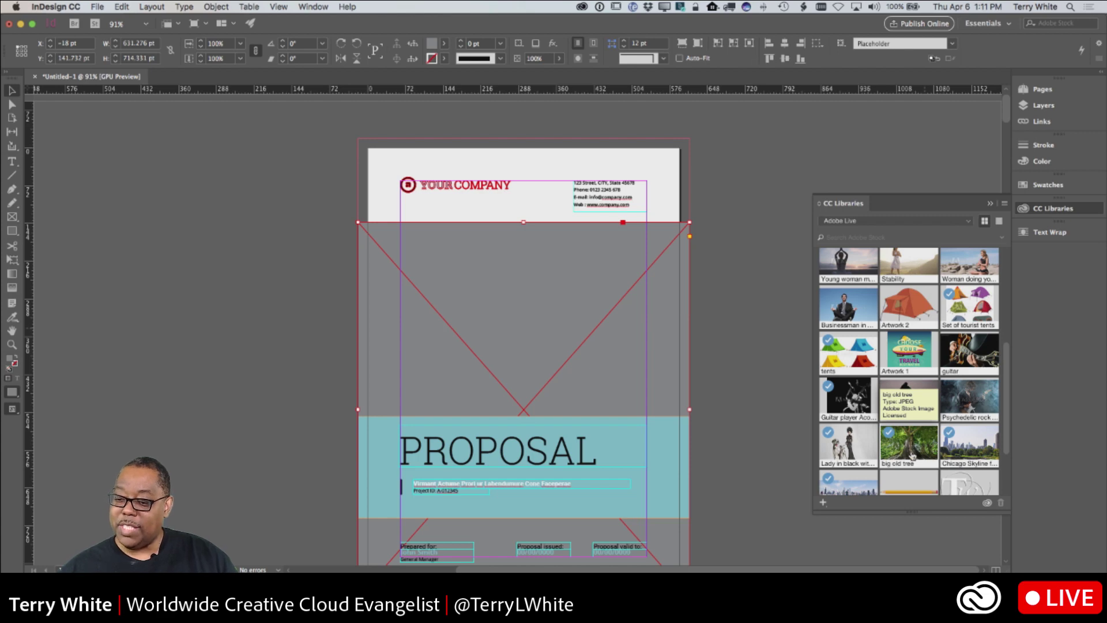
drag(910, 449, 563, 354)
click(503, 321)
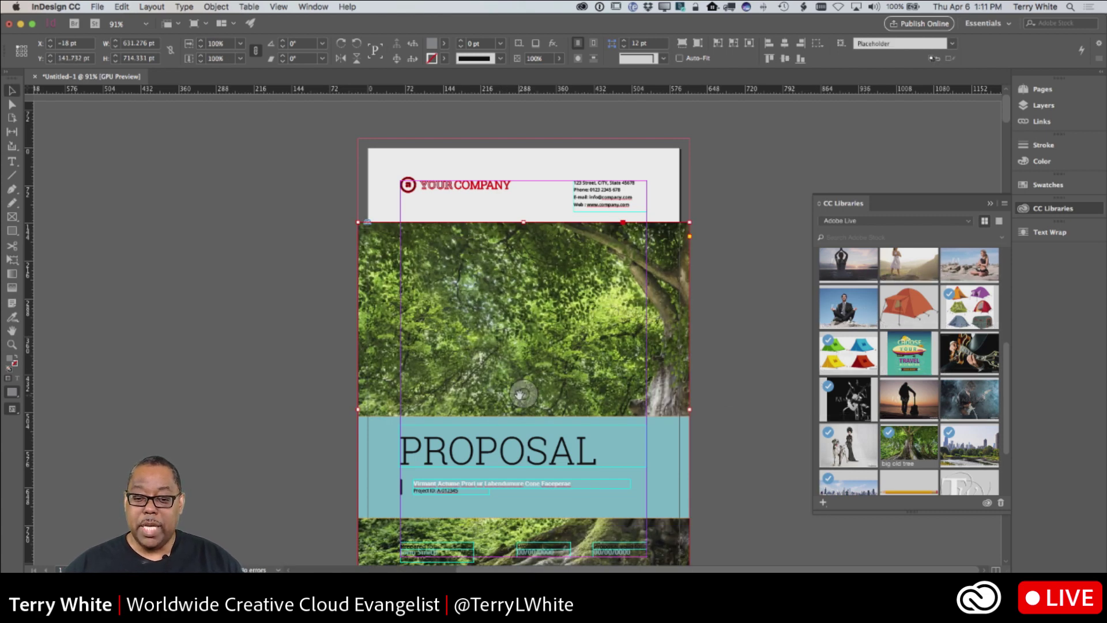
Reposition the tree photo horizontally inside its frame to bring the trunk near the cover's centre, and deselect it
drag(520, 395, 349, 394)
key(Escape)
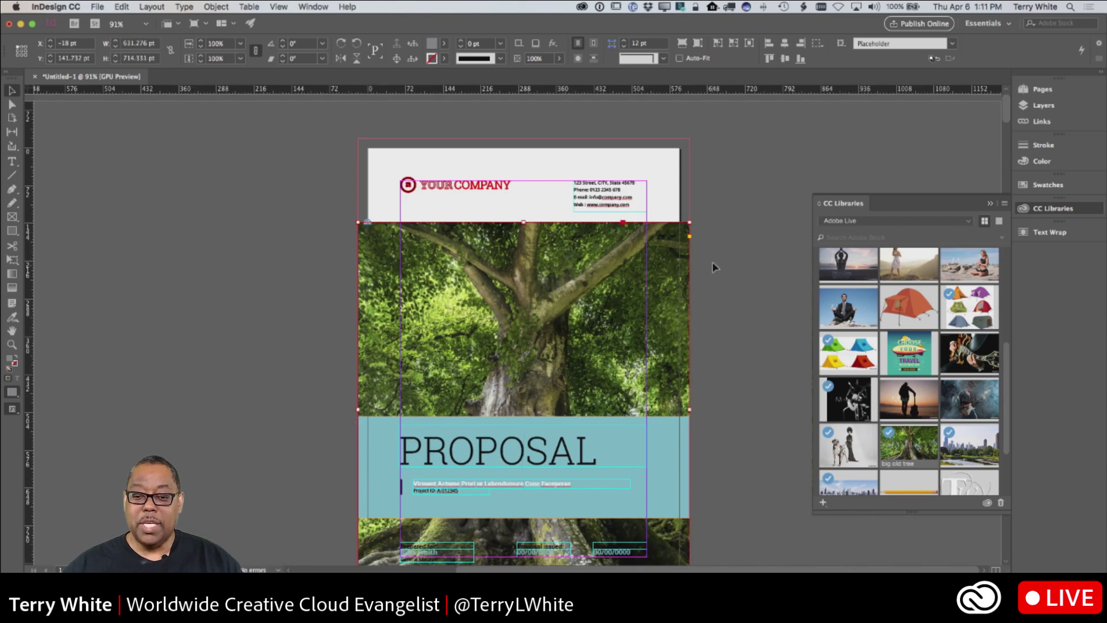
click(714, 248)
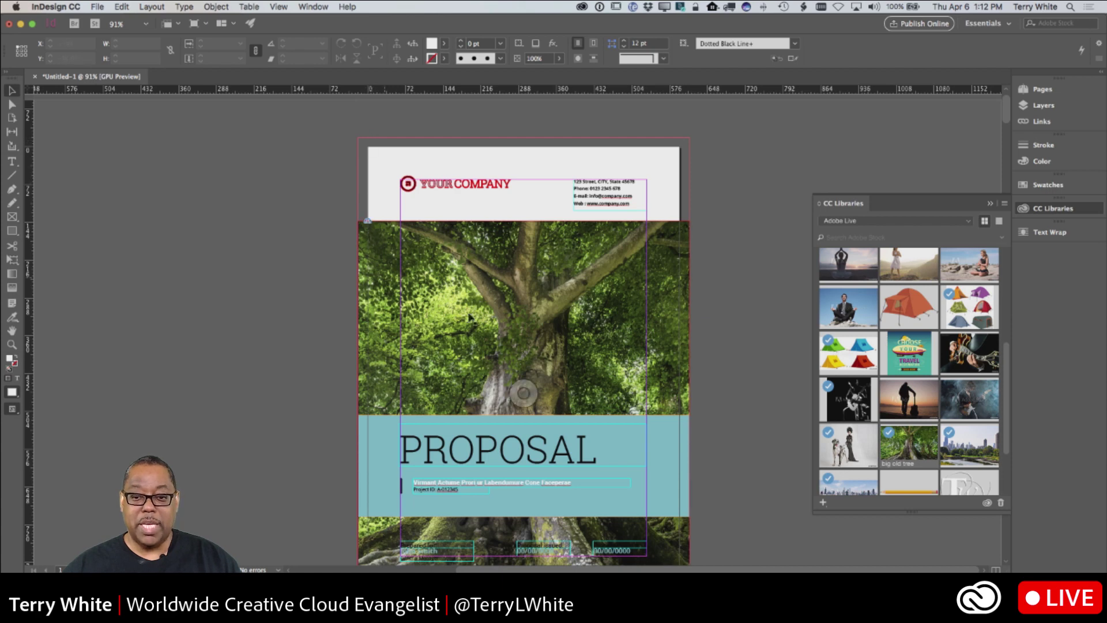
Replace the cover title PROPOSAL with IDEAS
scroll(783, 389, down, 3)
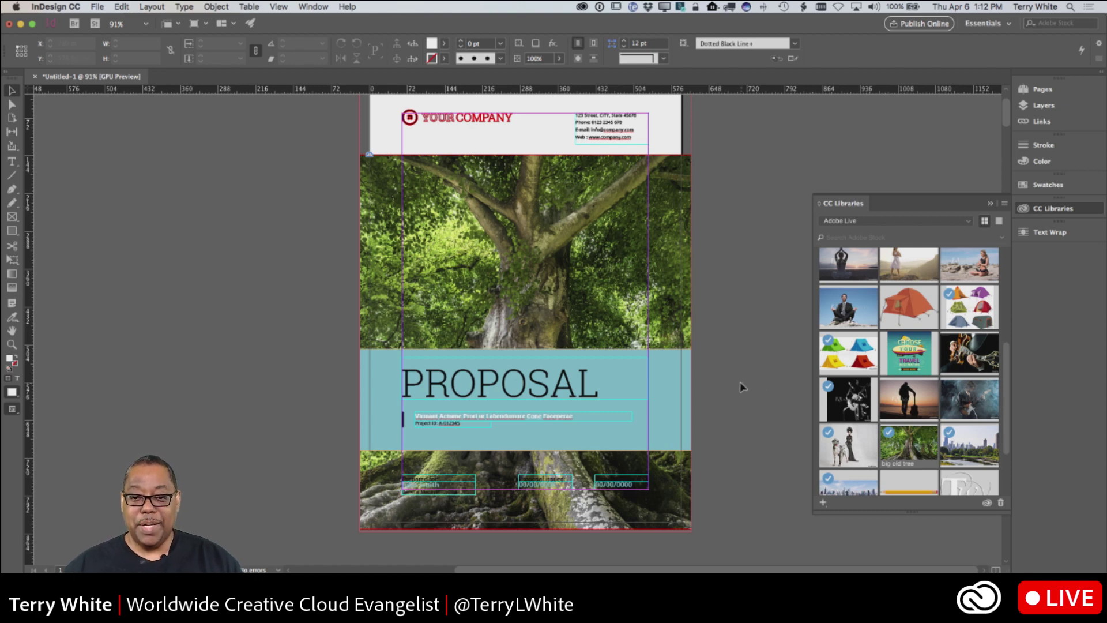
double_click(526, 387)
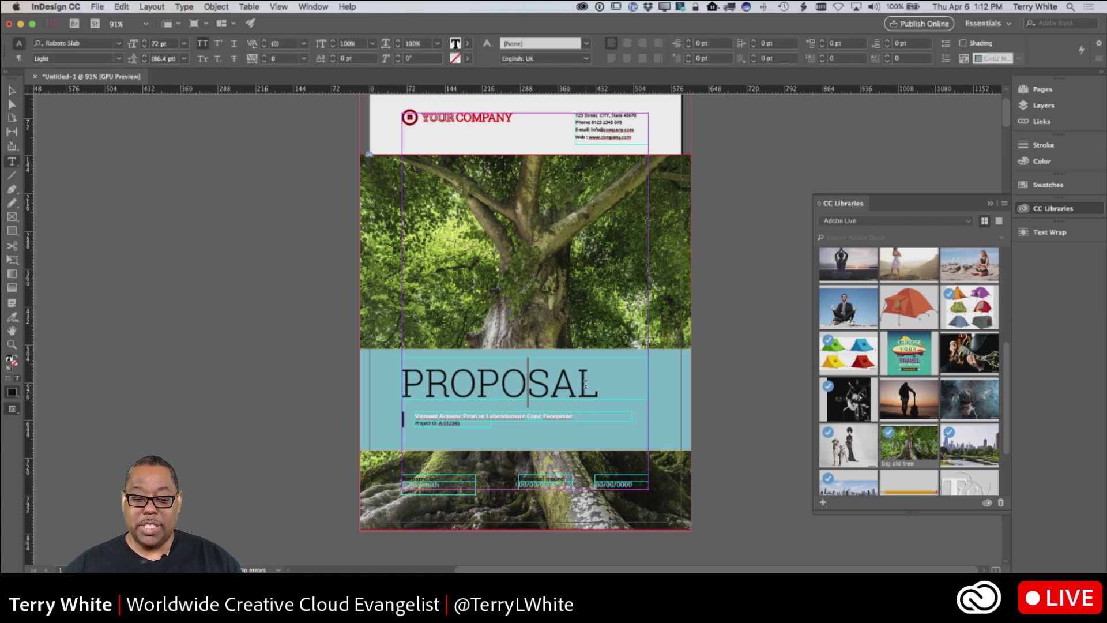
drag(586, 384, 476, 383)
click(591, 381)
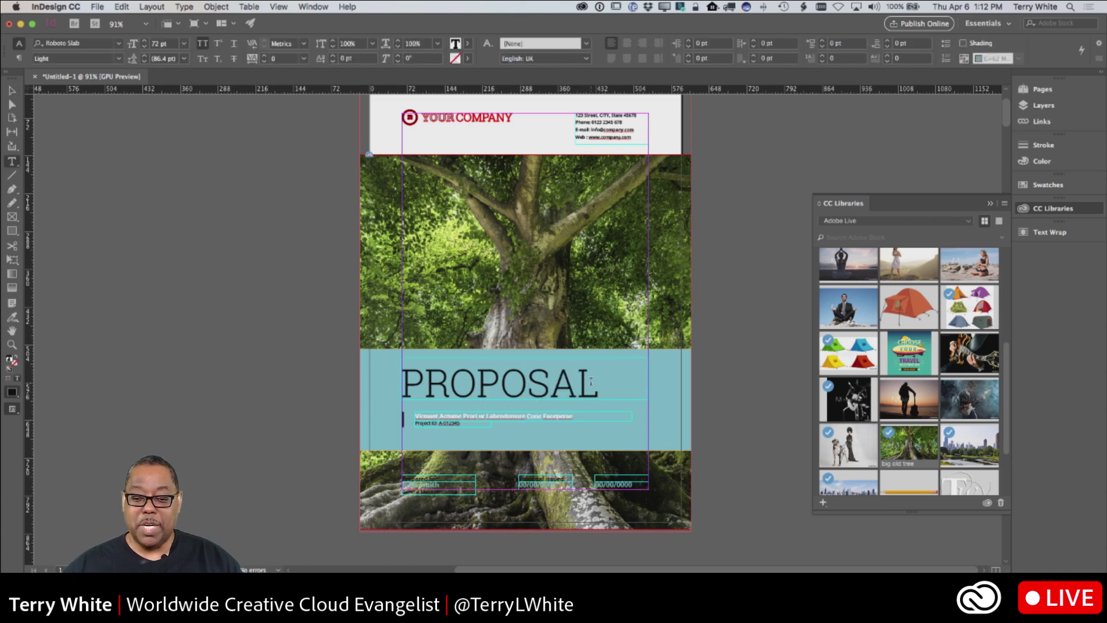
drag(591, 380, 406, 384)
key(BackSpace)
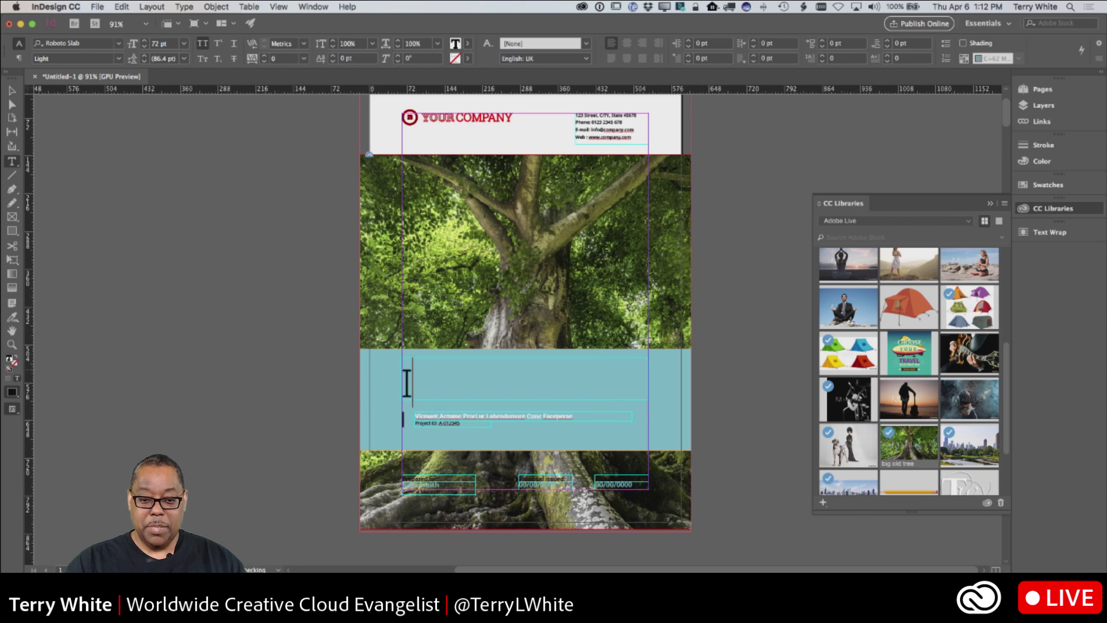
text(IDEAS)
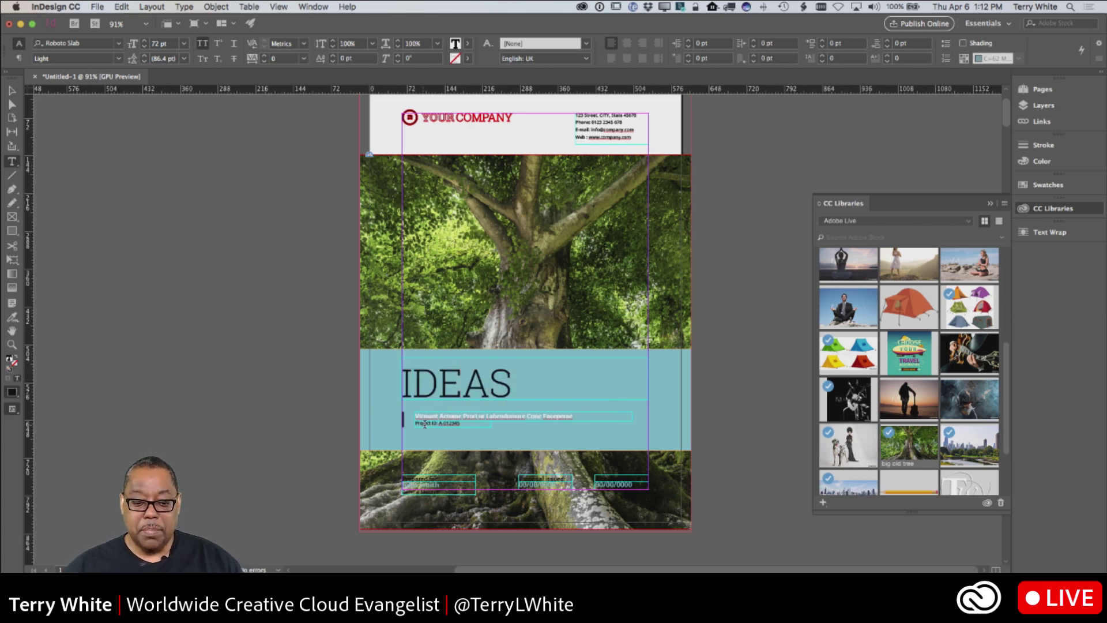
Select the subtitle line below the IDEAS title as editable text, and clear the selection
click(465, 418)
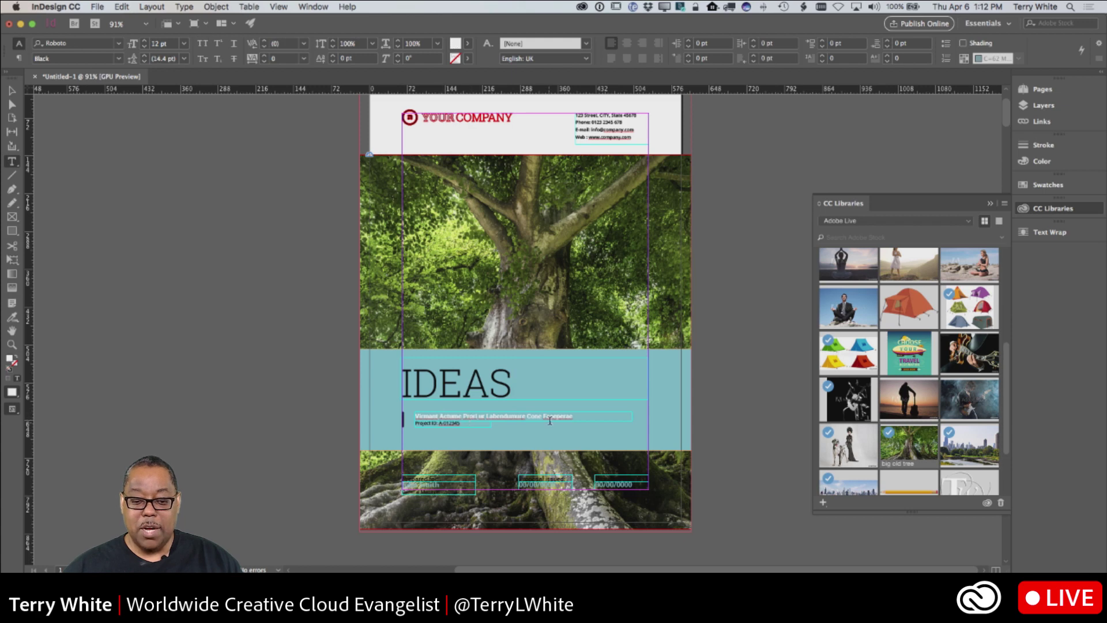
triple_click(573, 416)
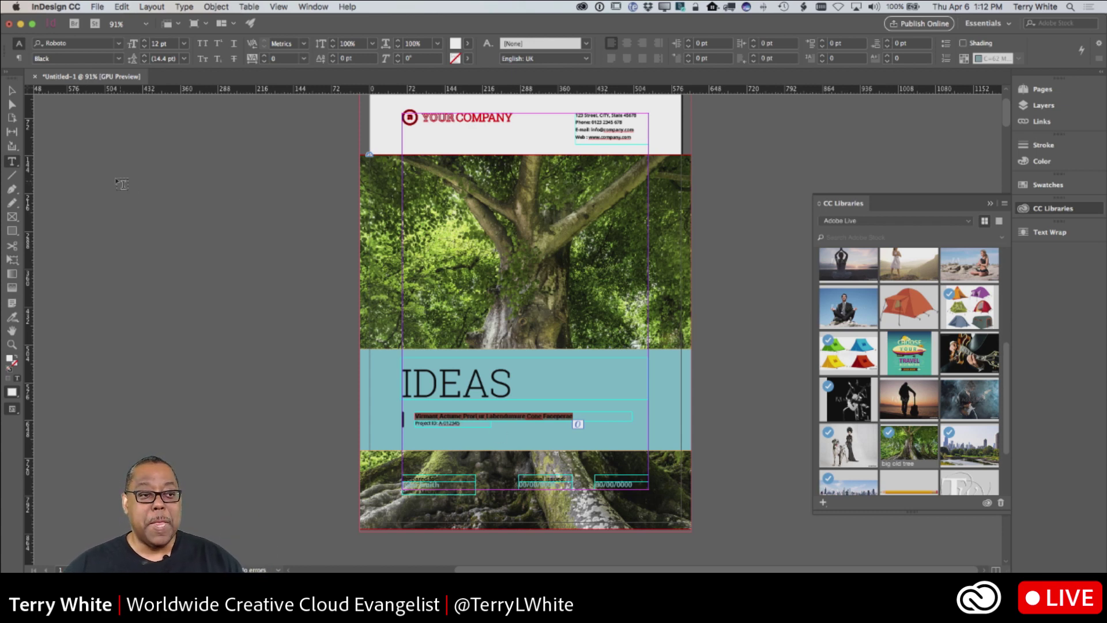
click(11, 91)
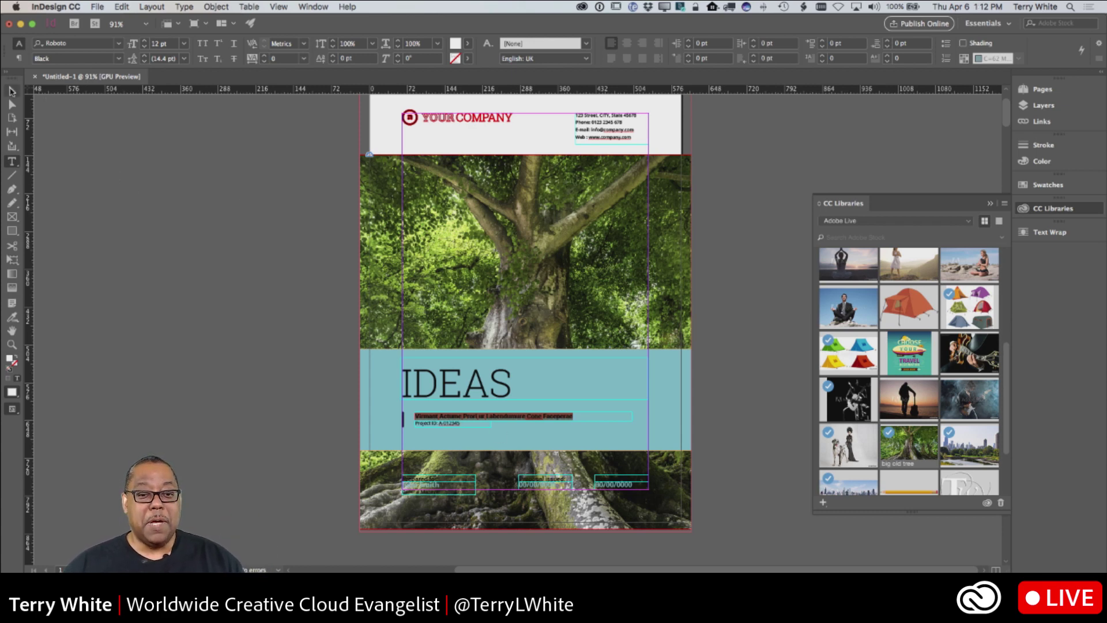
click(703, 309)
scroll(704, 309, up, 2)
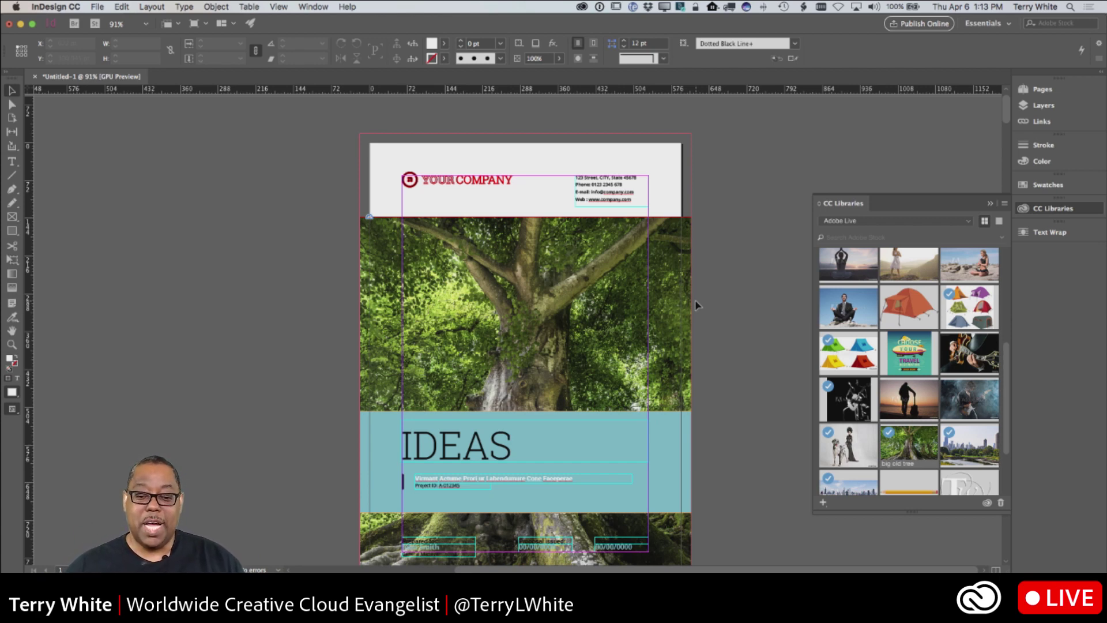
Select the blue band behind IDEAS, extract a color theme from the tree photo and add the theme to the document's swatches
click(577, 457)
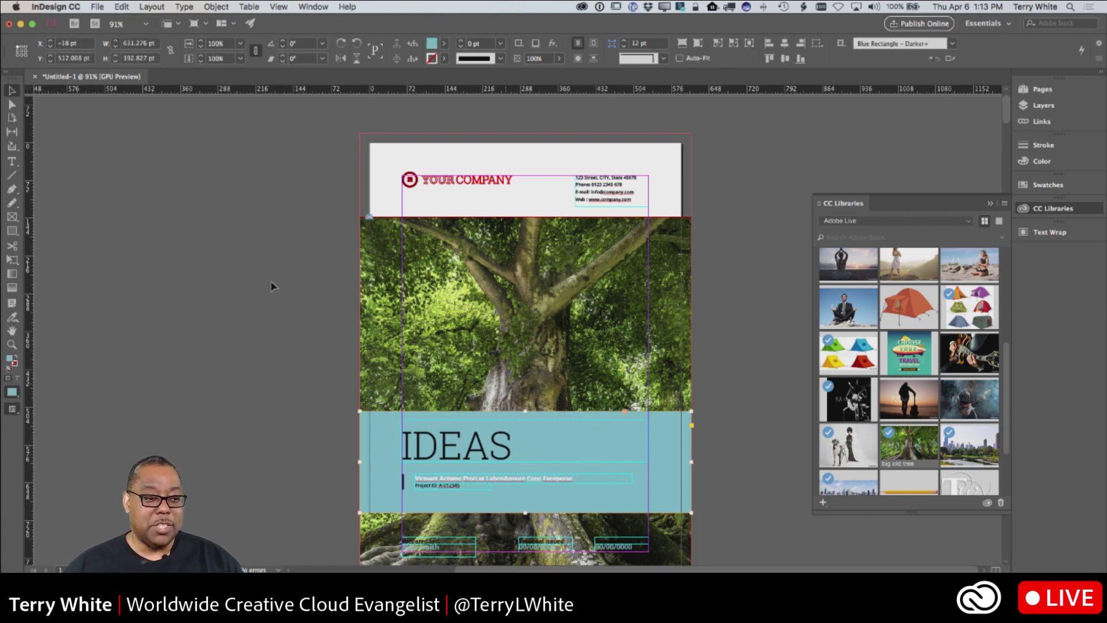
click(10, 322)
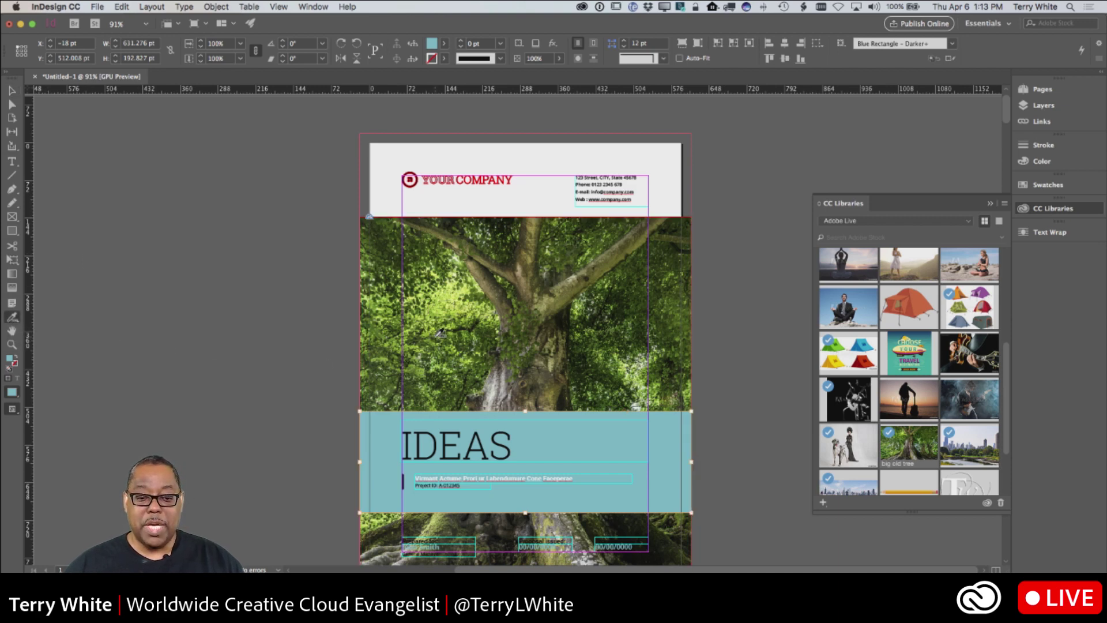
click(425, 338)
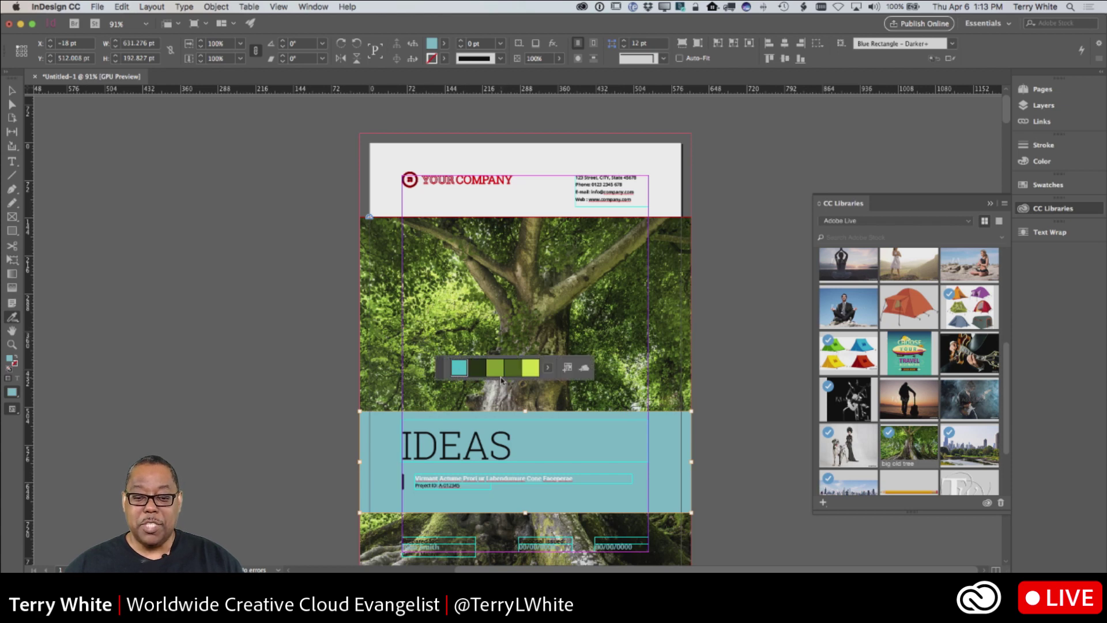
click(567, 369)
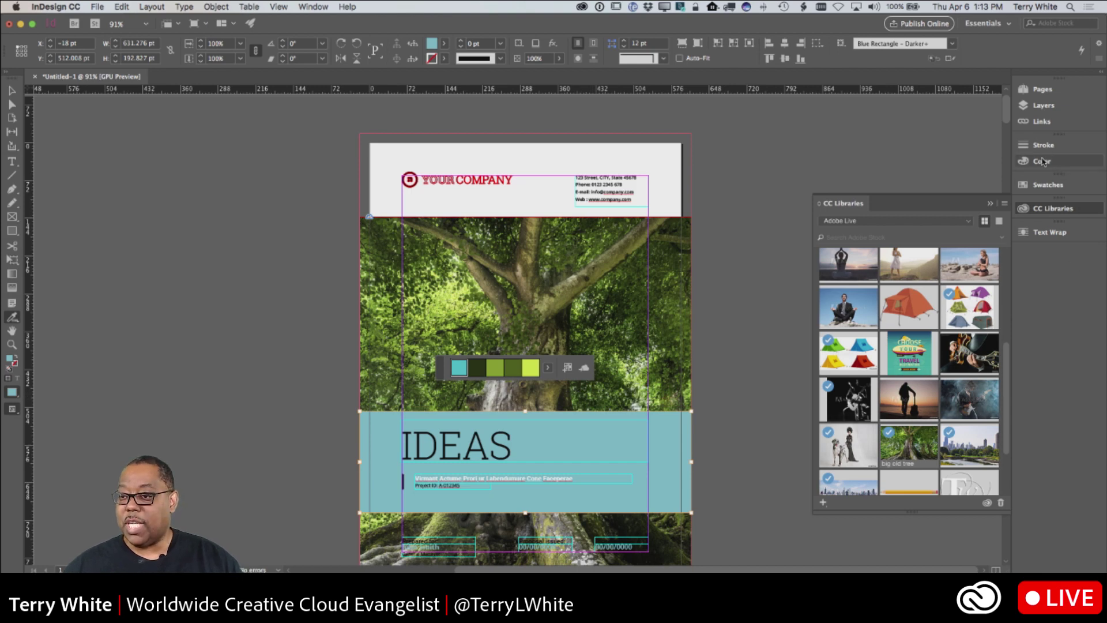
Open the document's swatches, lengthen the list and expand the Colorful_Theme group
click(1047, 184)
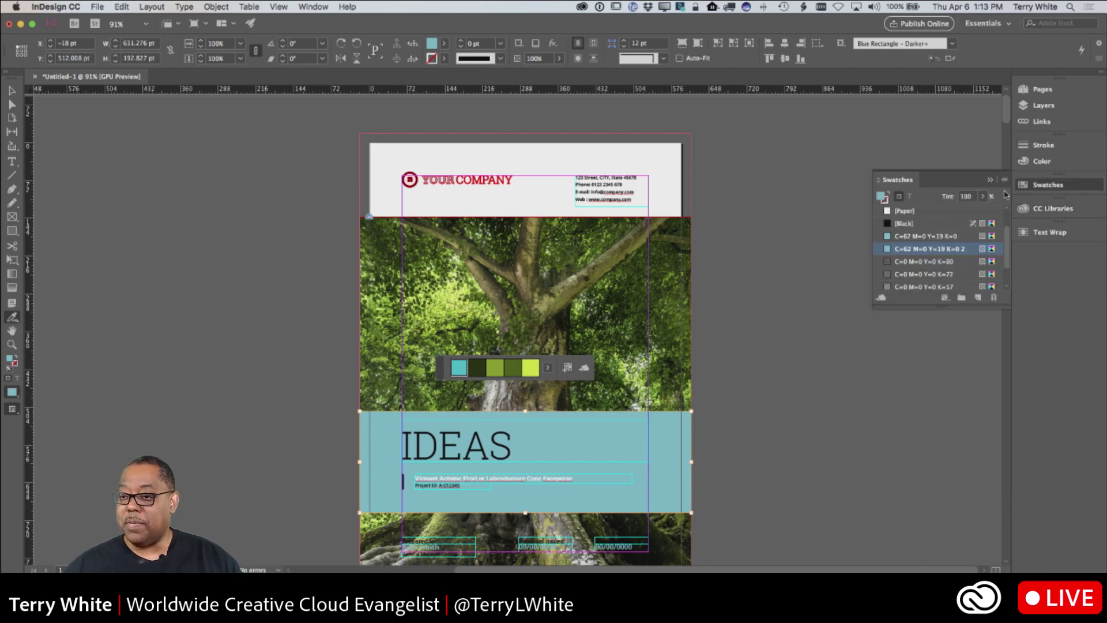
drag(938, 306, 942, 401)
click(879, 327)
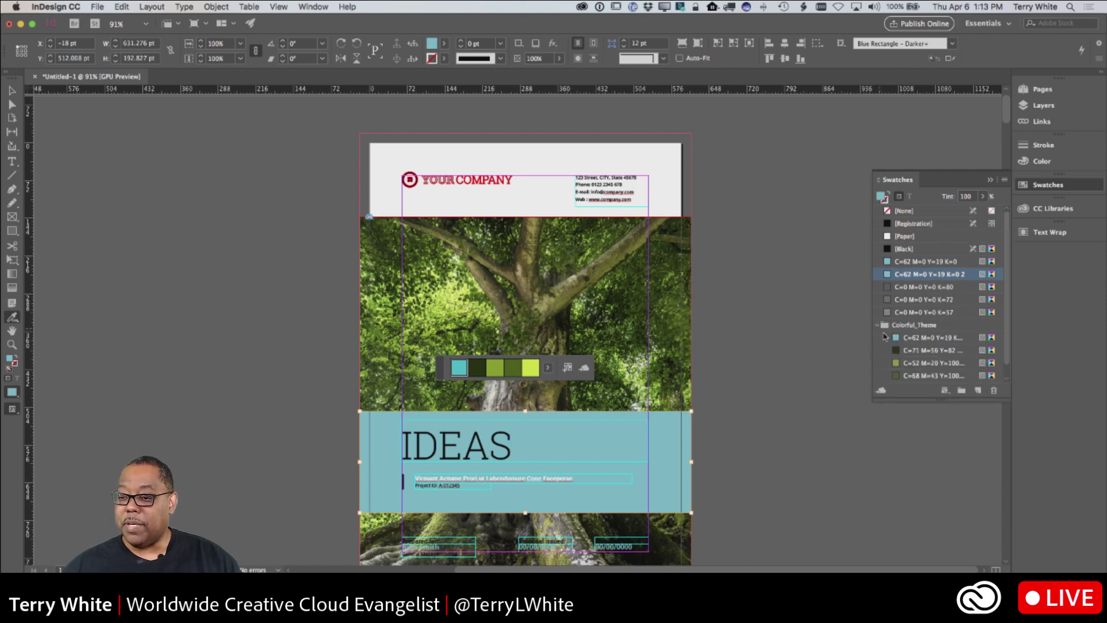
scroll(899, 378, down, 1)
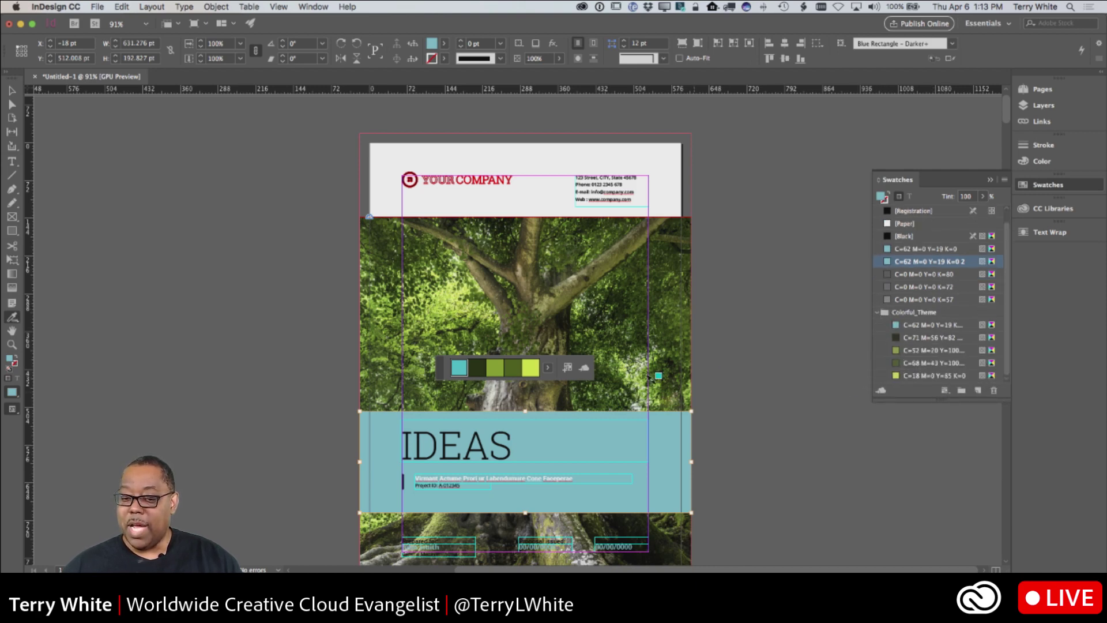
Try different lime, green and blue swatches from the Colorful_Theme group as the fill of the band behind IDEAS
click(12, 91)
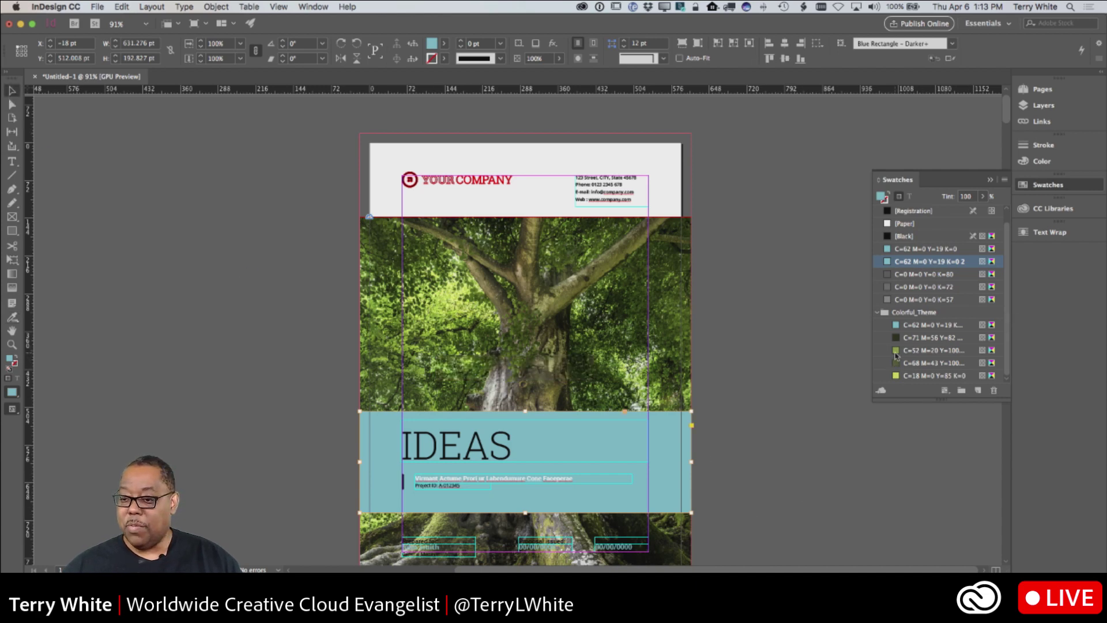
click(898, 377)
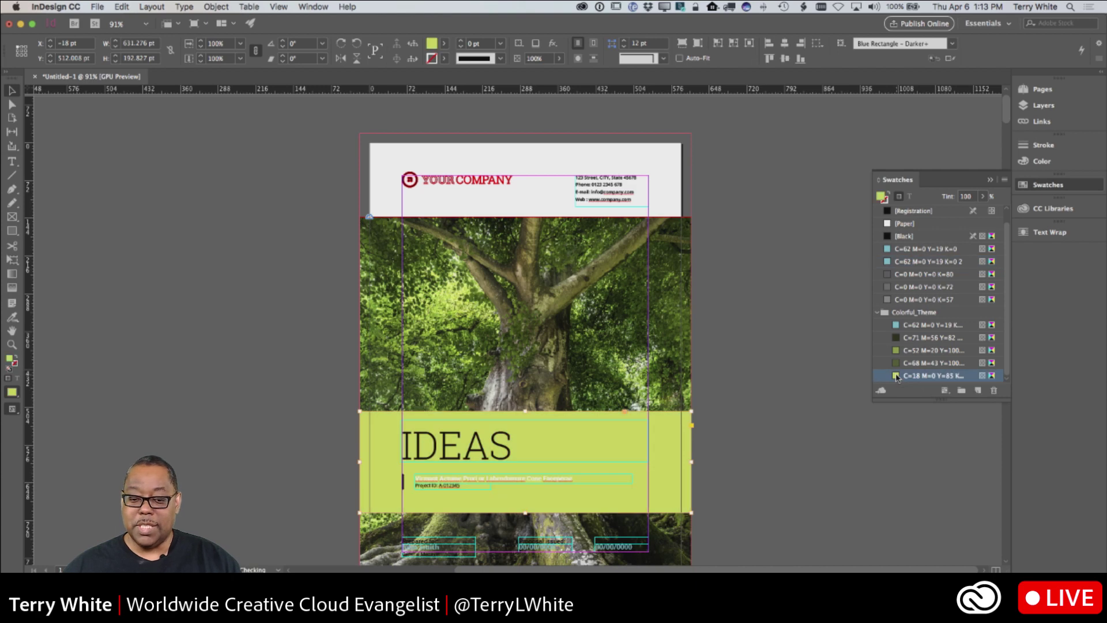
click(896, 351)
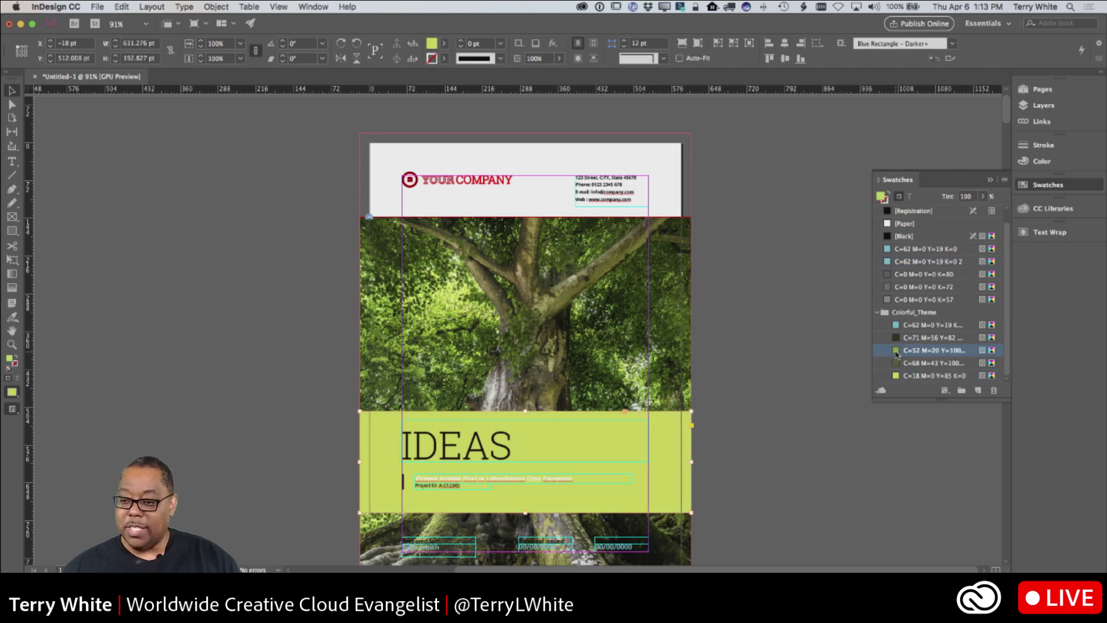
click(896, 363)
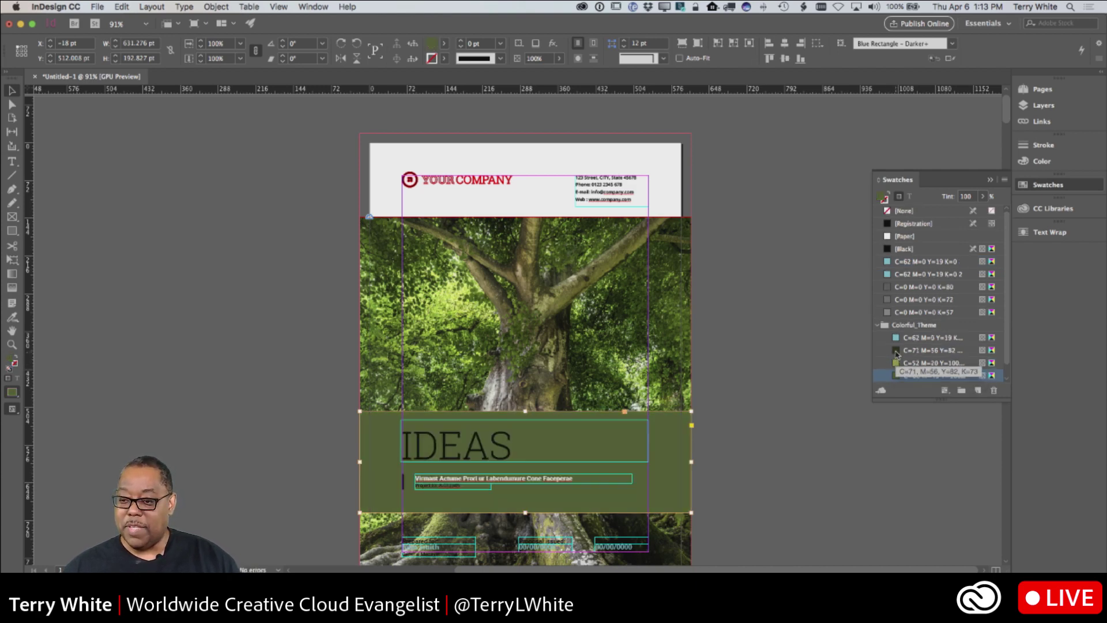
click(896, 351)
click(896, 337)
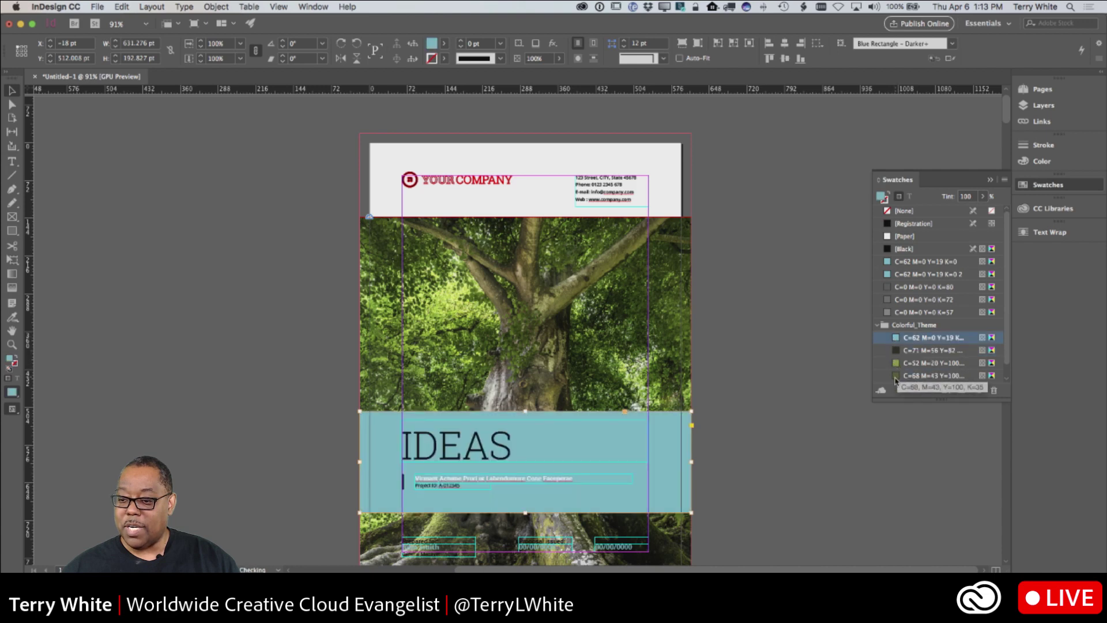
Fill the band behind IDEAS with the lime C=18 M=0 Y=85 K=0 swatch from Colorful_Theme, and deselect it
scroll(896, 380, down, 1)
click(897, 376)
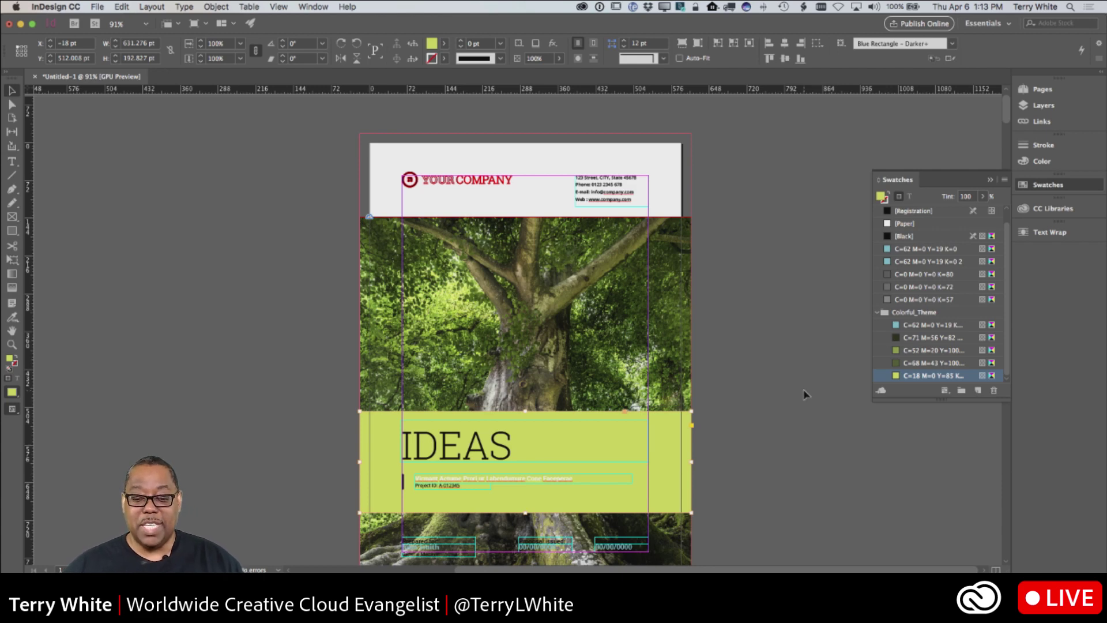
click(774, 408)
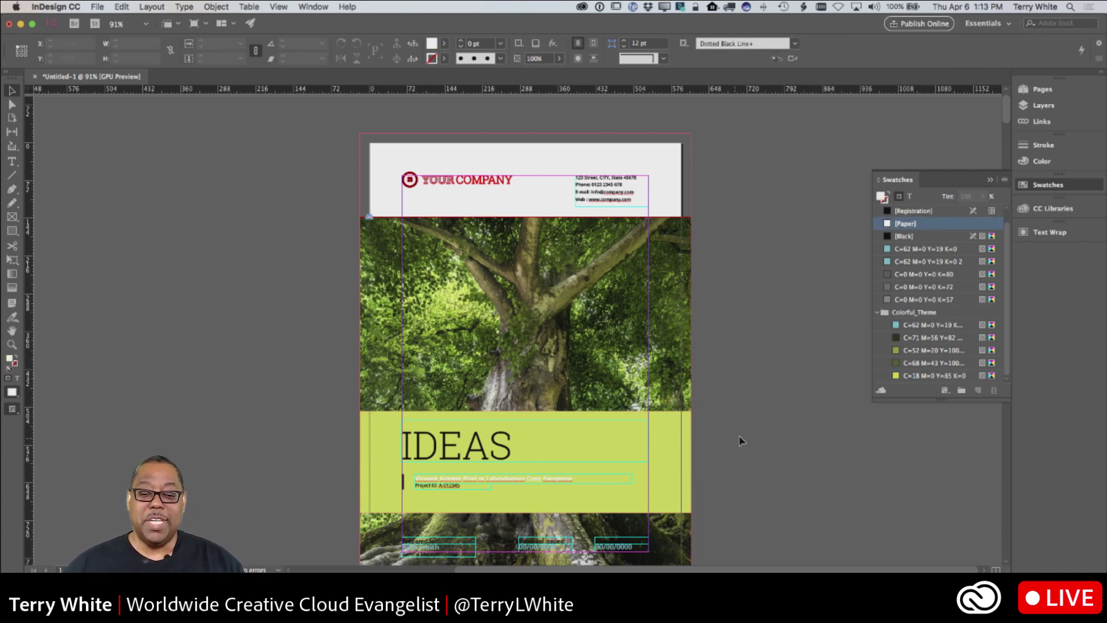
scroll(745, 438, down, 1)
scroll(746, 438, down, 10)
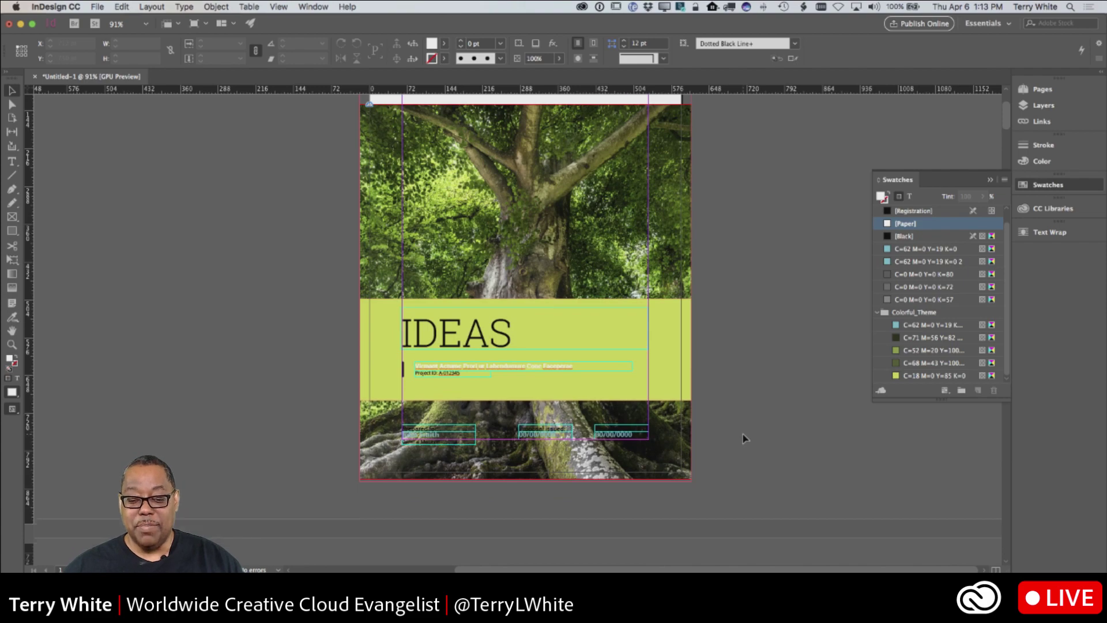
Hide the guides and frame edges with the Preview screen mode and review the cover, contents and Our Story pages
scroll(742, 439, down, 10)
scroll(742, 439, up, 15)
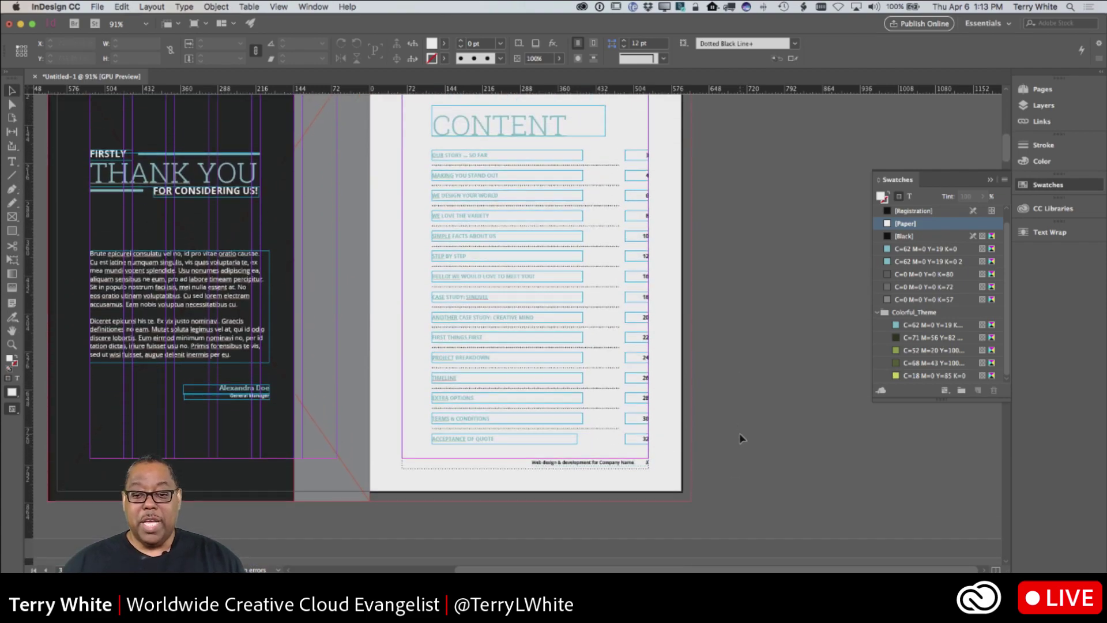
scroll(742, 439, up, 5)
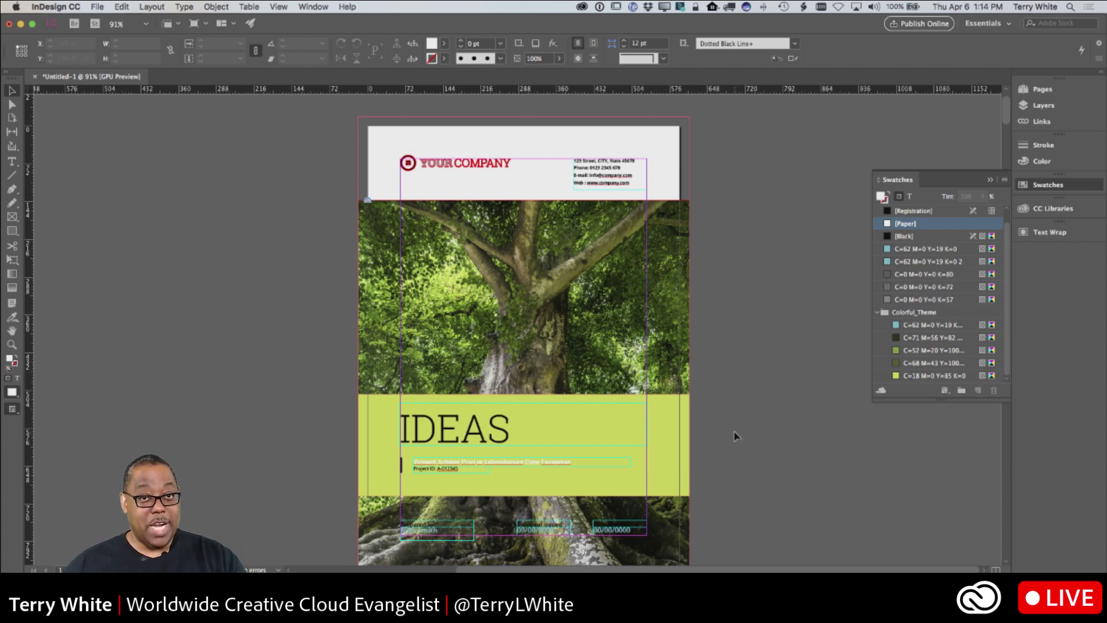
key(w)
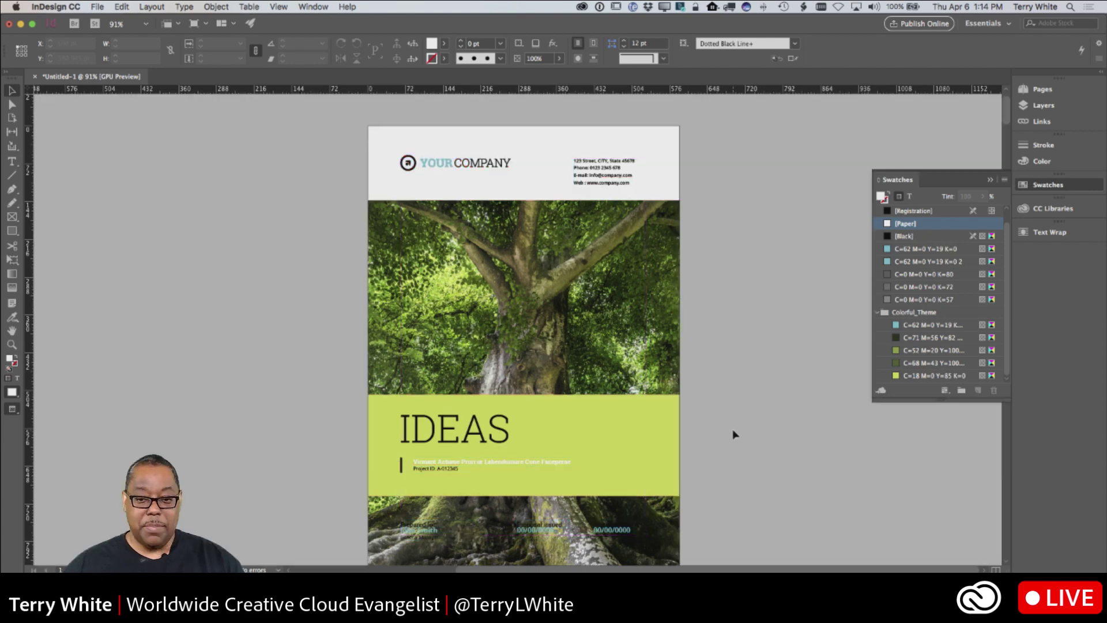
scroll(741, 432, down, 10)
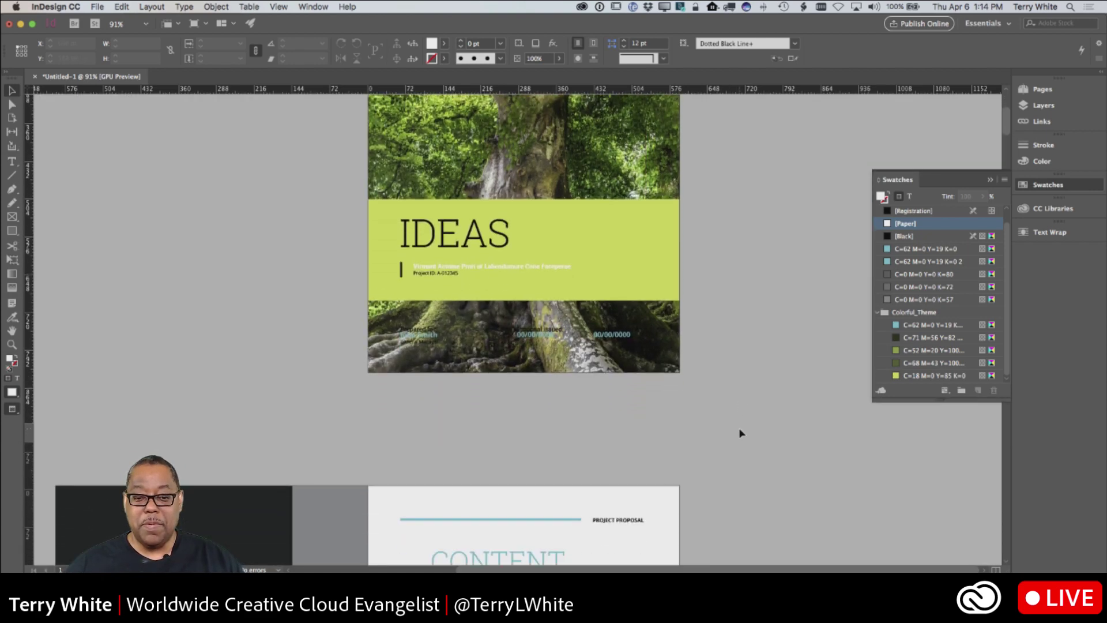
scroll(741, 433, down, 5)
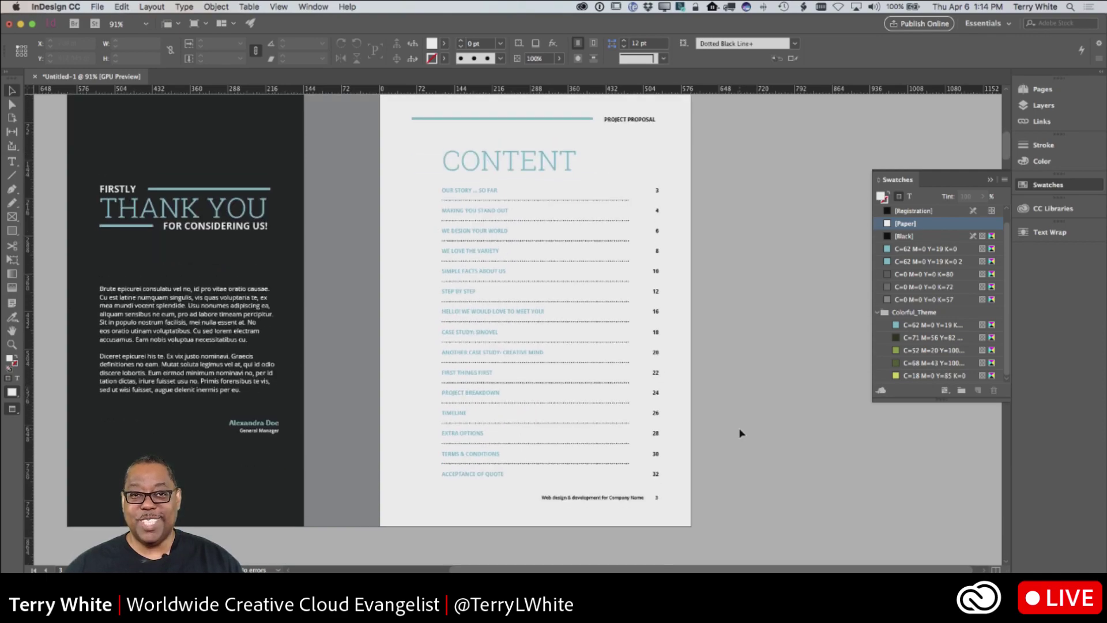
scroll(741, 433, up, 8)
scroll(741, 433, down, 10)
scroll(742, 433, down, 6)
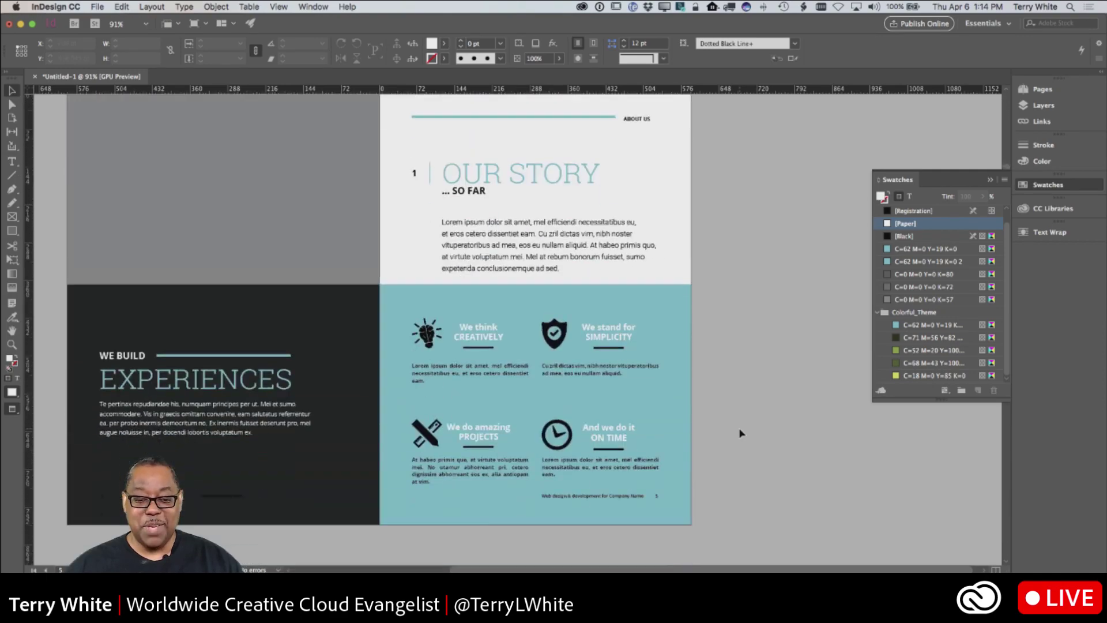
scroll(741, 433, up, 12)
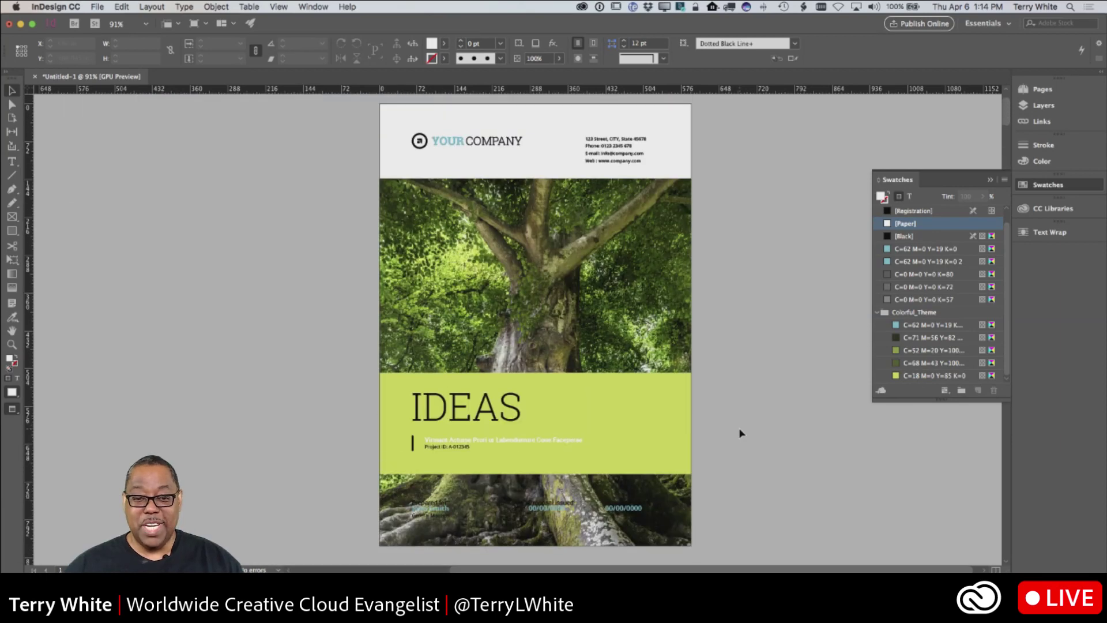
Delete the YOUR COMPANY wordmark and the round emblem beside it from the cover's header
click(484, 151)
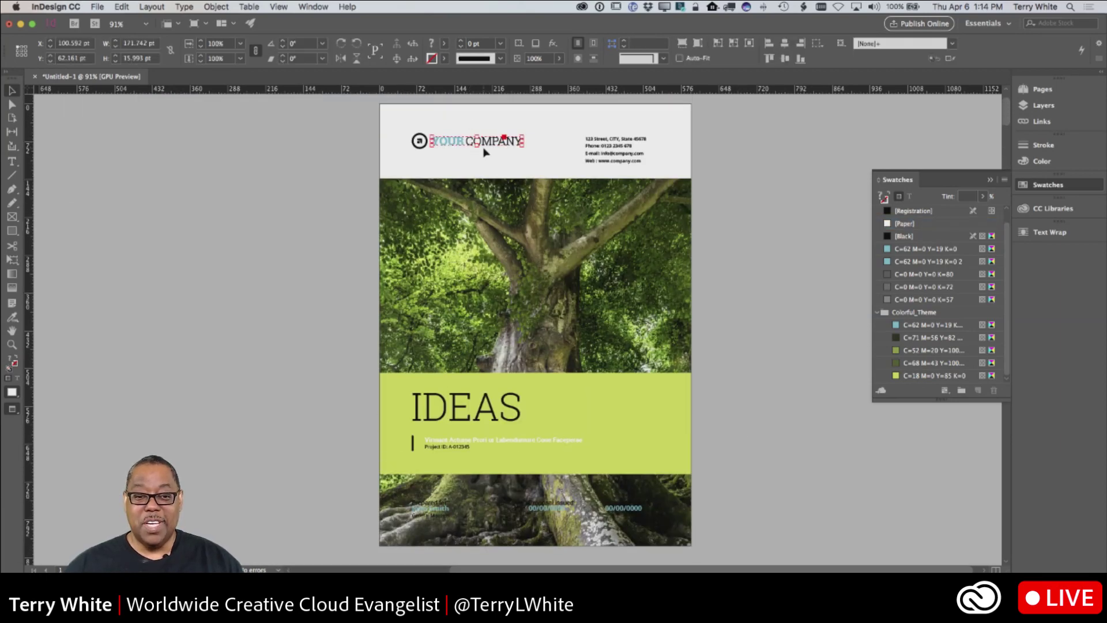
double_click(486, 142)
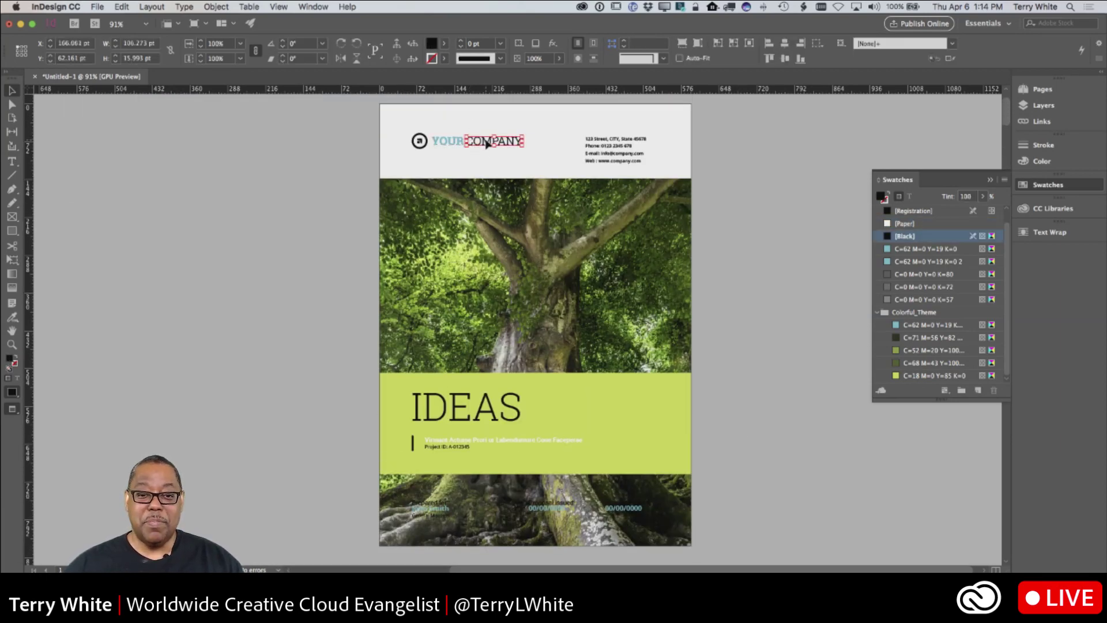
double_click(482, 146)
key(Escape)
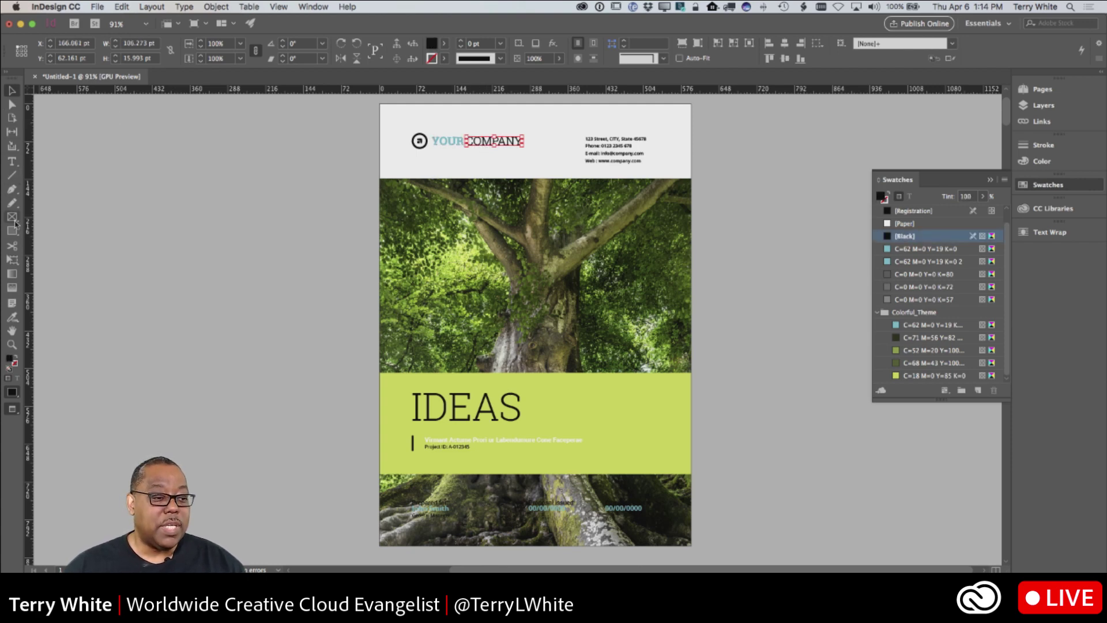
click(11, 161)
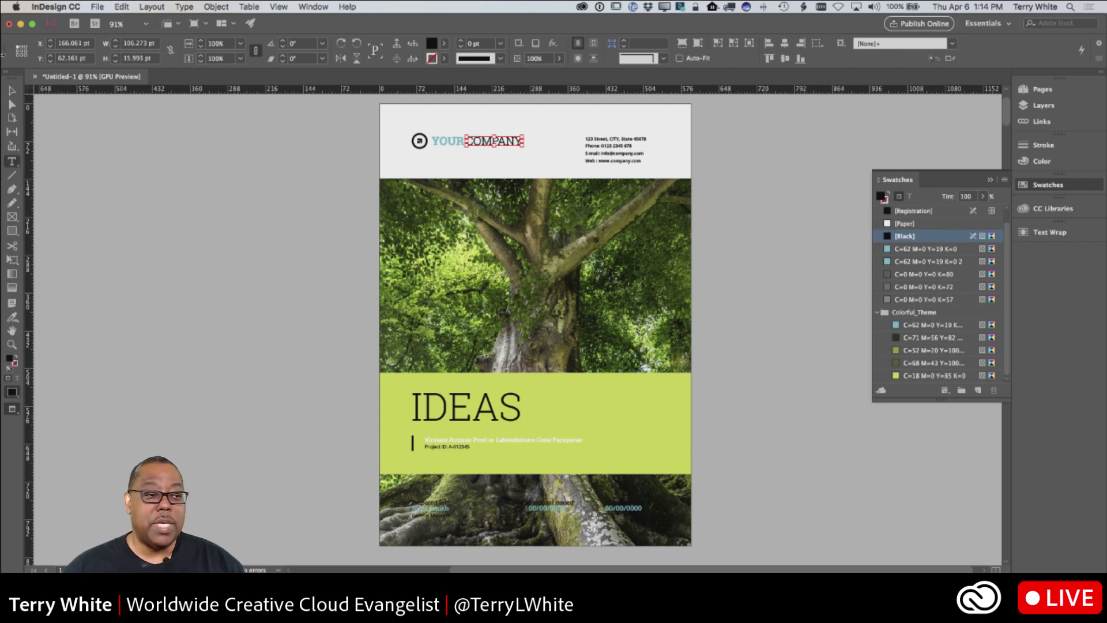
click(12, 91)
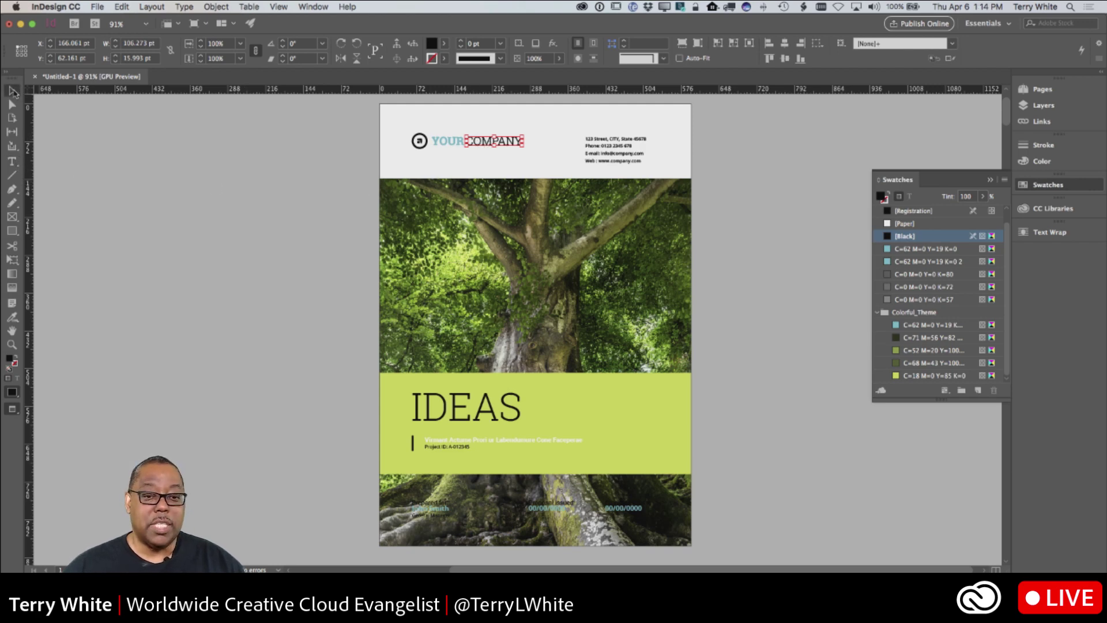
shift+click(455, 148)
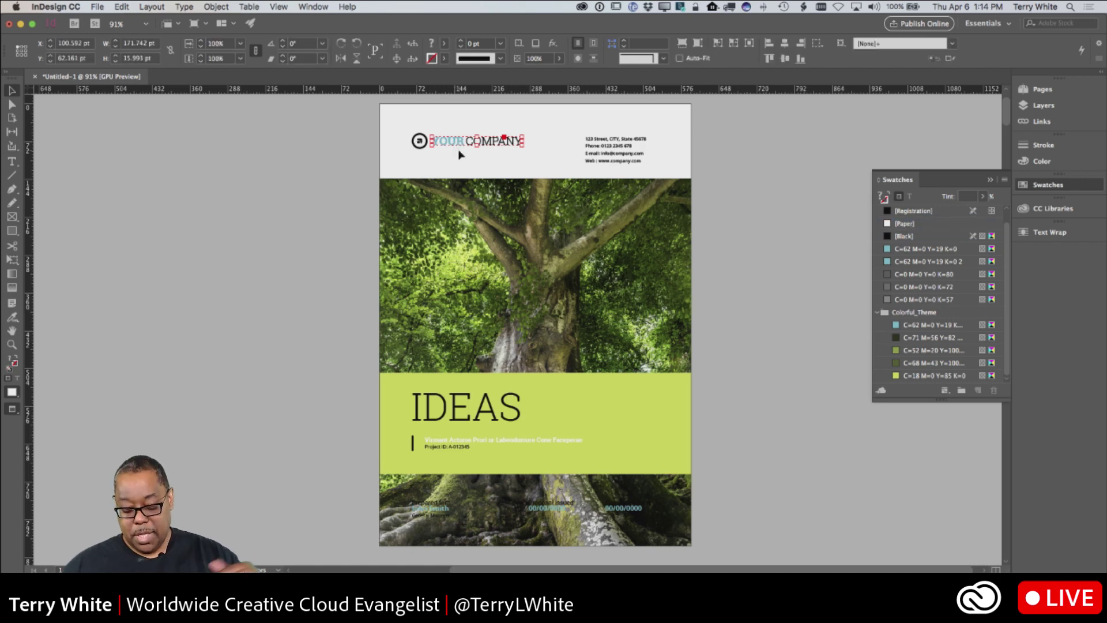
key(Delete)
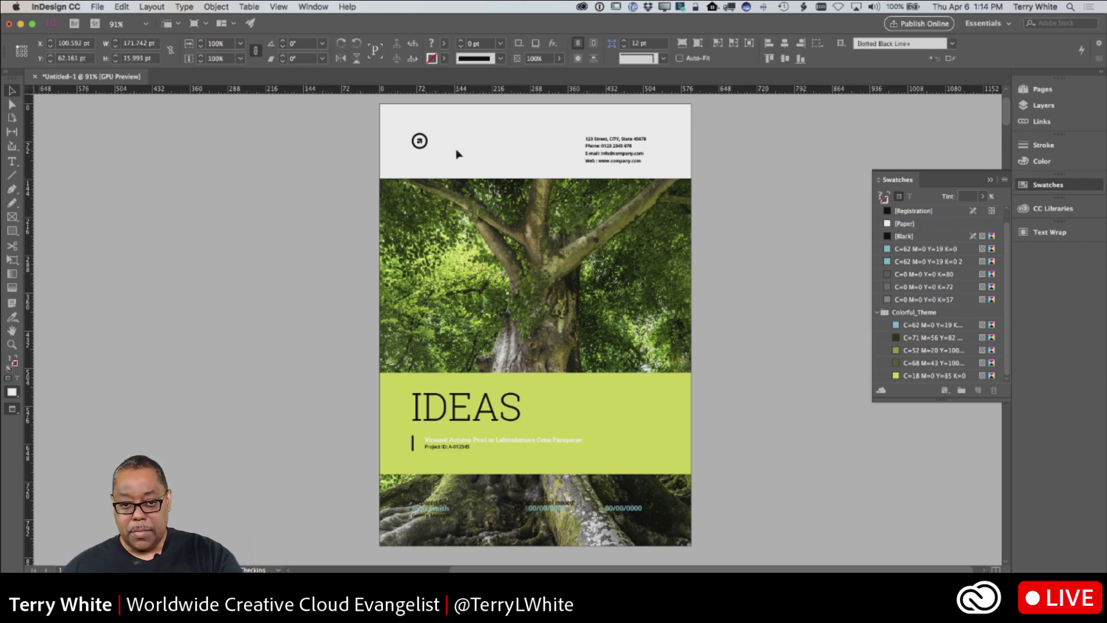
click(421, 142)
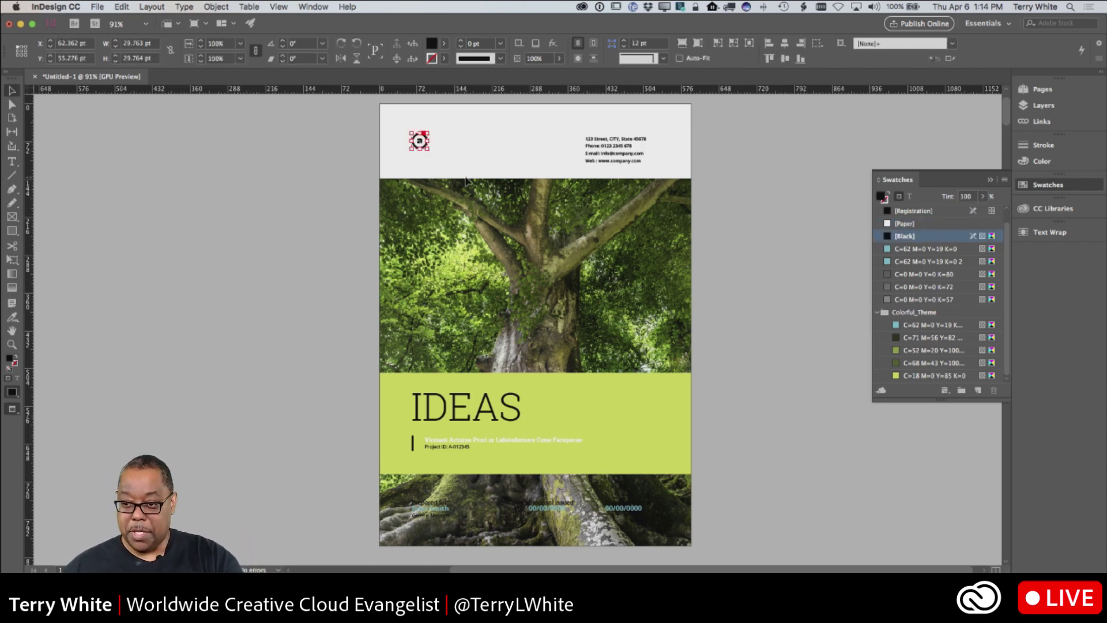
key(Delete)
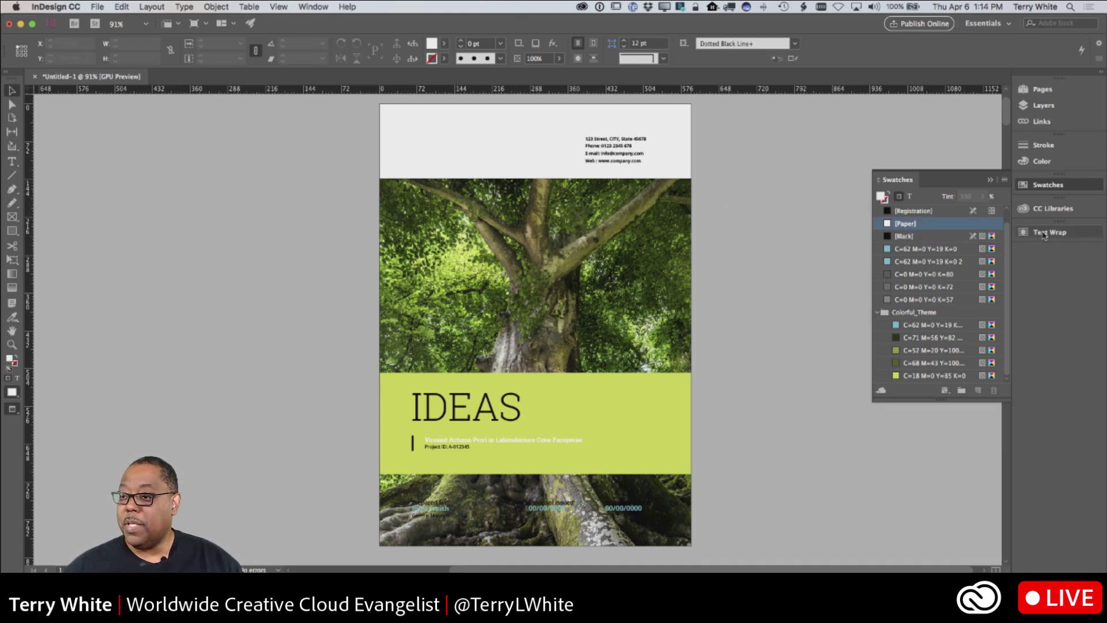
Place the TW Logo graphic from the personal CC library in the cover's white header, about 102 by 72 pt, and deselect it
click(1050, 209)
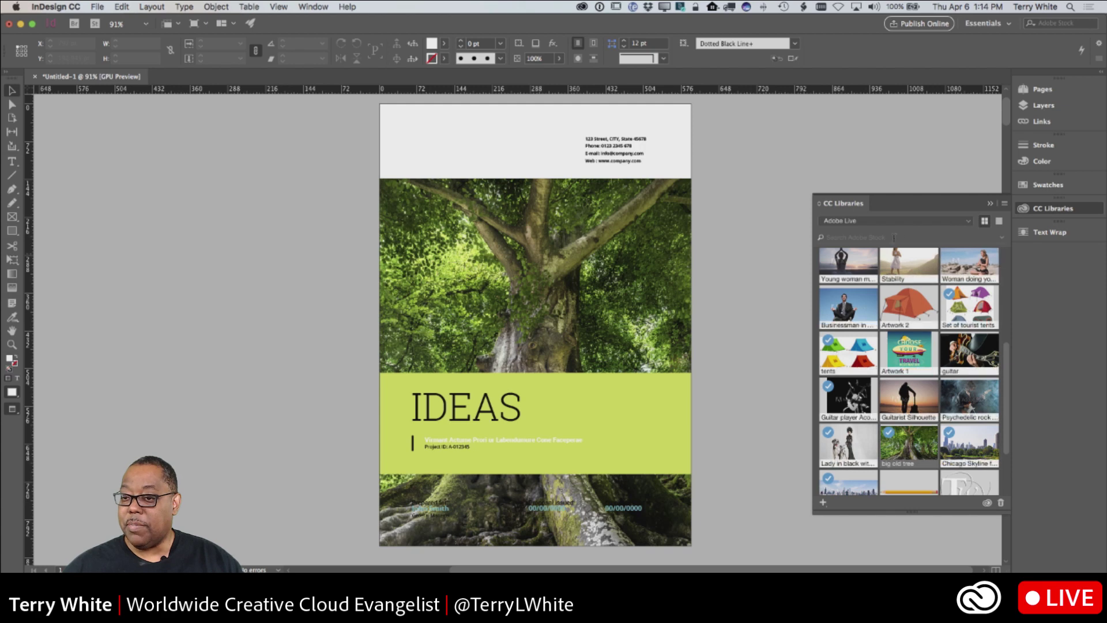
click(907, 225)
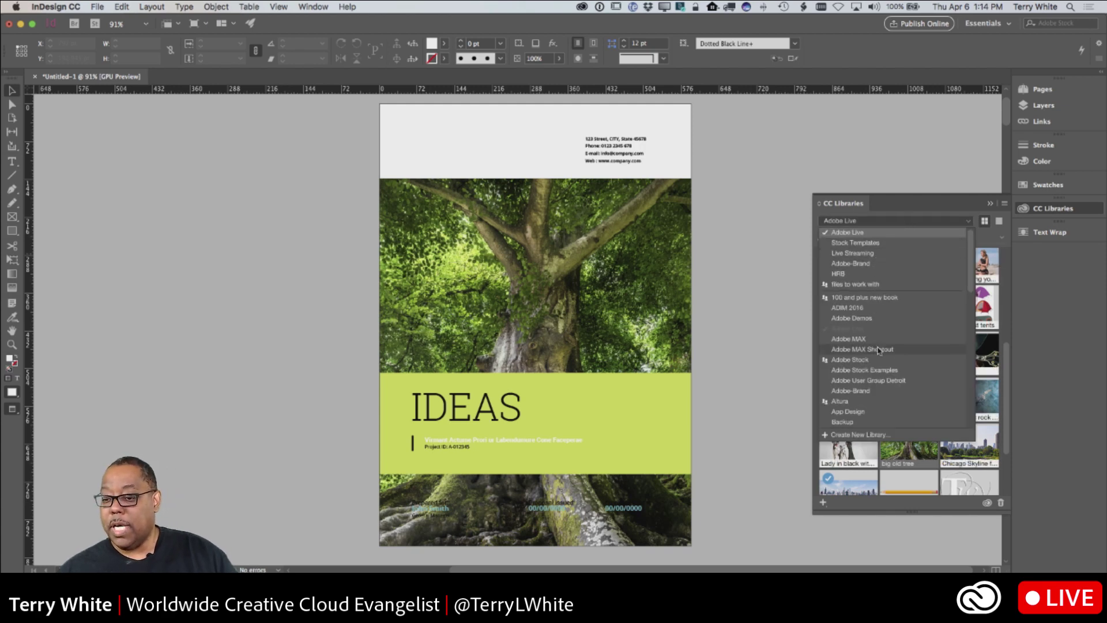
scroll(880, 350, down, 10)
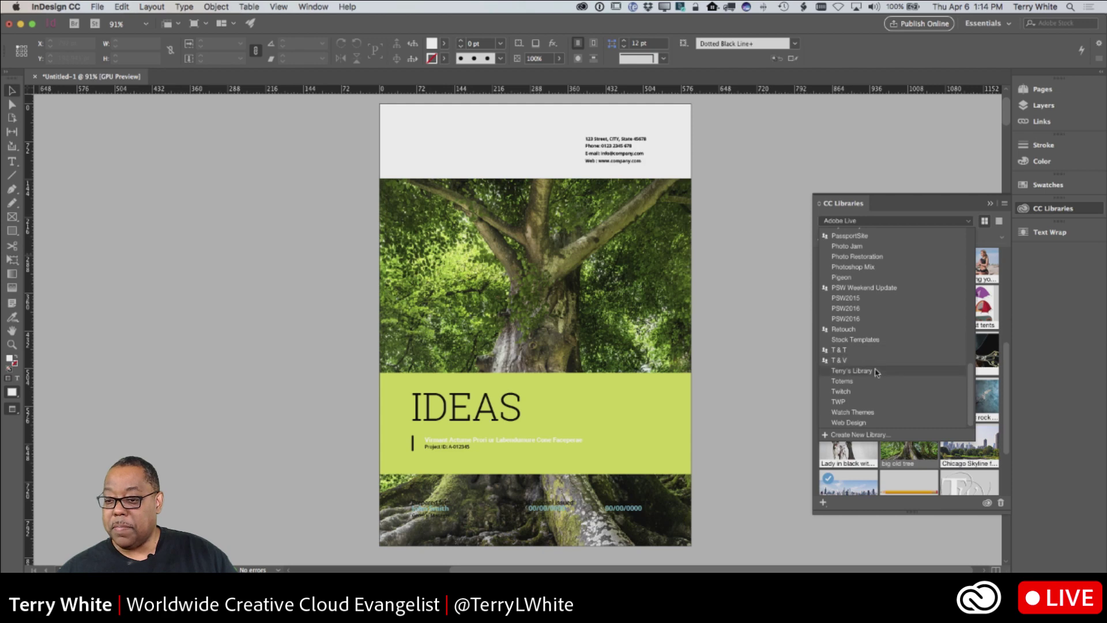
click(889, 372)
scroll(901, 370, down, 15)
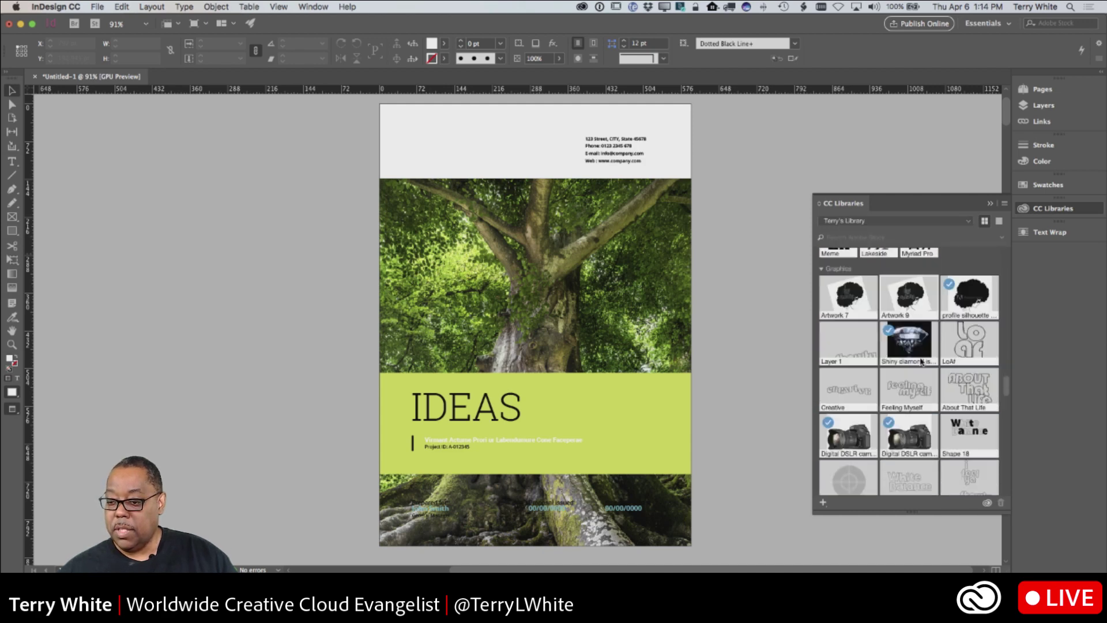
scroll(921, 361, up, 3)
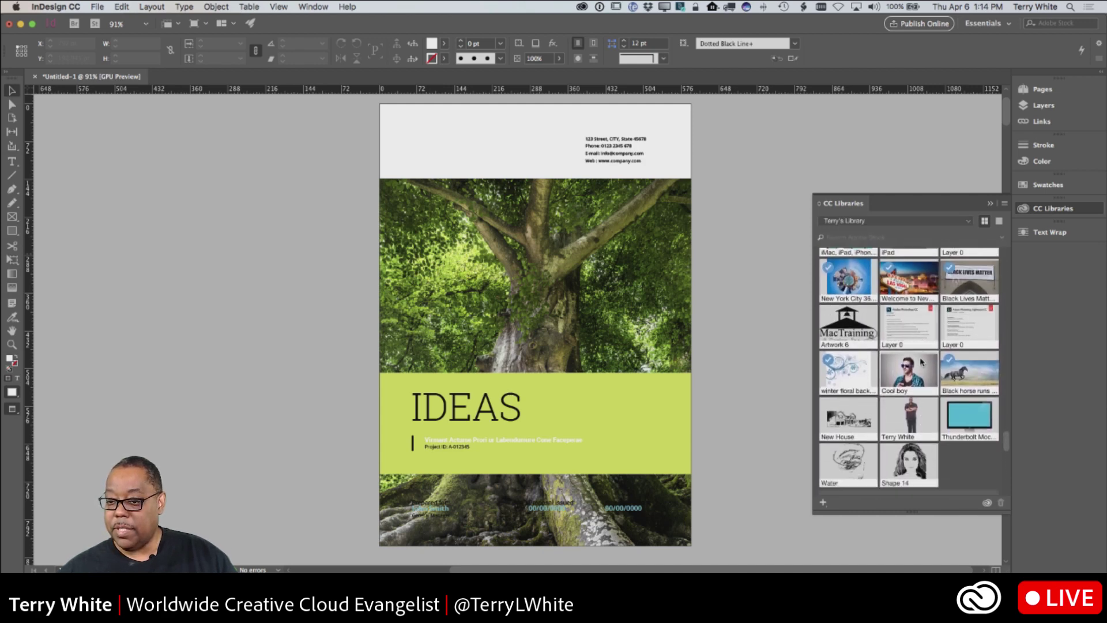
click(917, 438)
scroll(923, 403, down, 5)
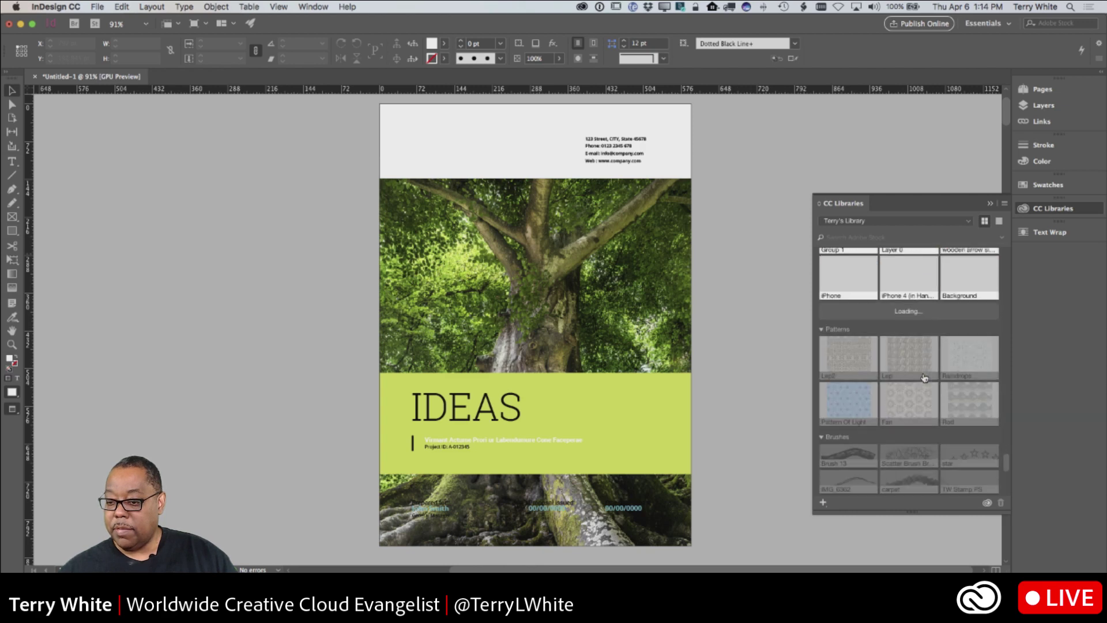
scroll(924, 376, down, 8)
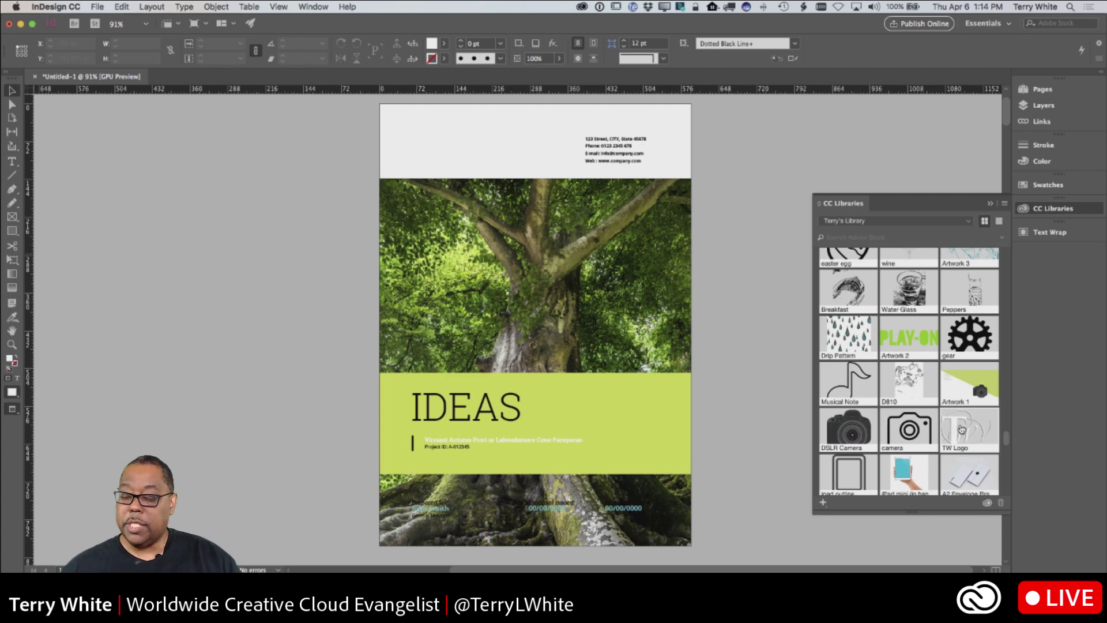
drag(955, 426, 442, 158)
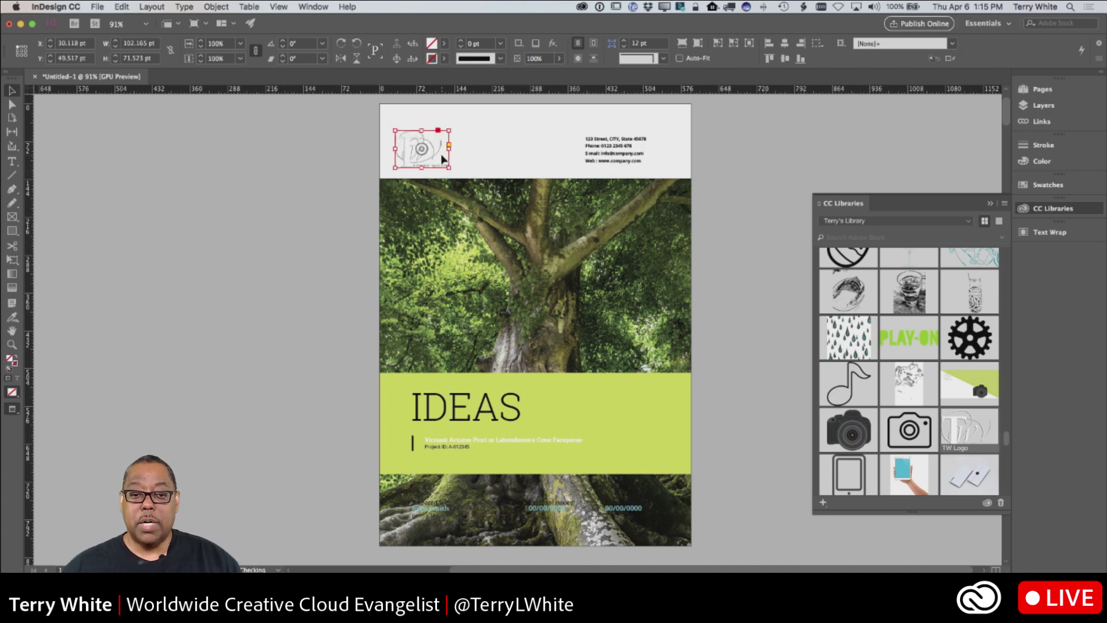
click(502, 157)
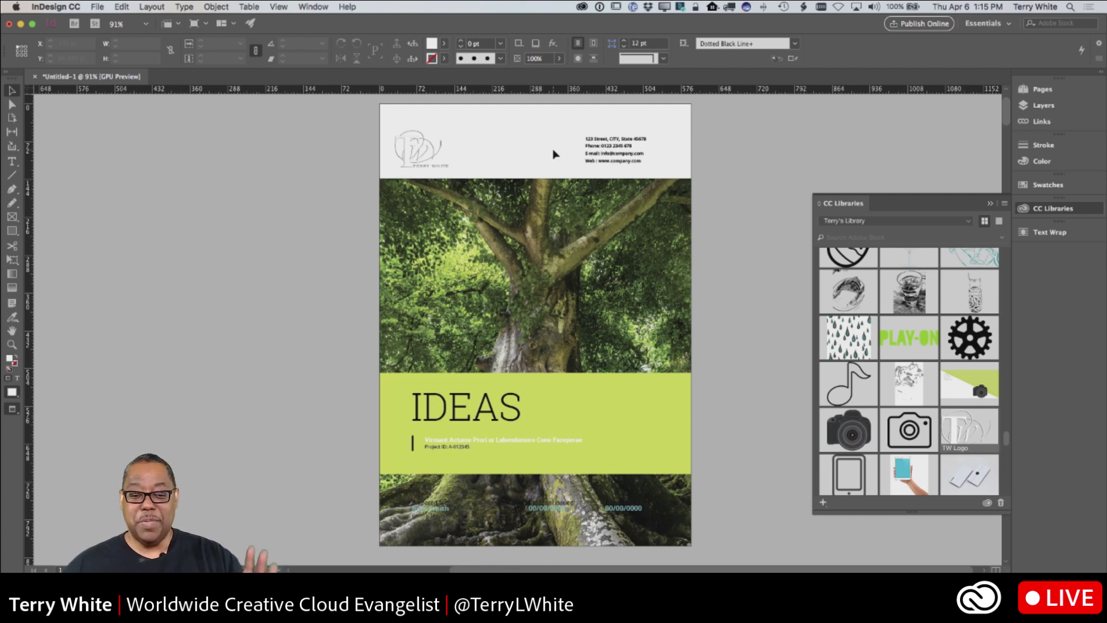
Move the lime band together with the IDEAS title, subtitle, project ID and vertical bar down the cover to about X -12 pt, Y 558 pt
click(651, 447)
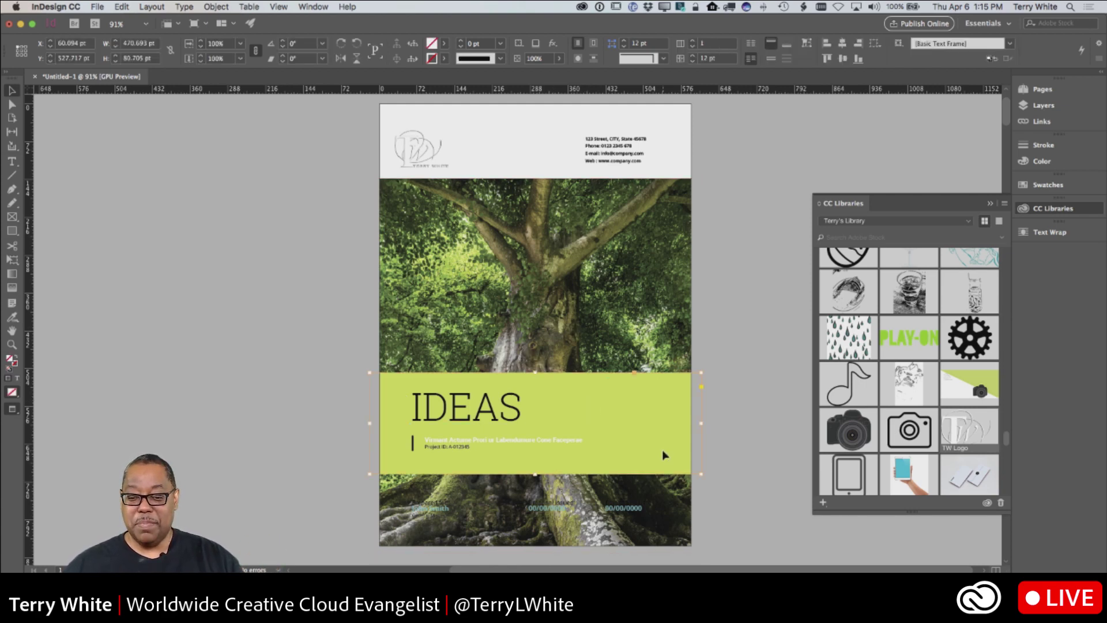
shift+click(505, 421)
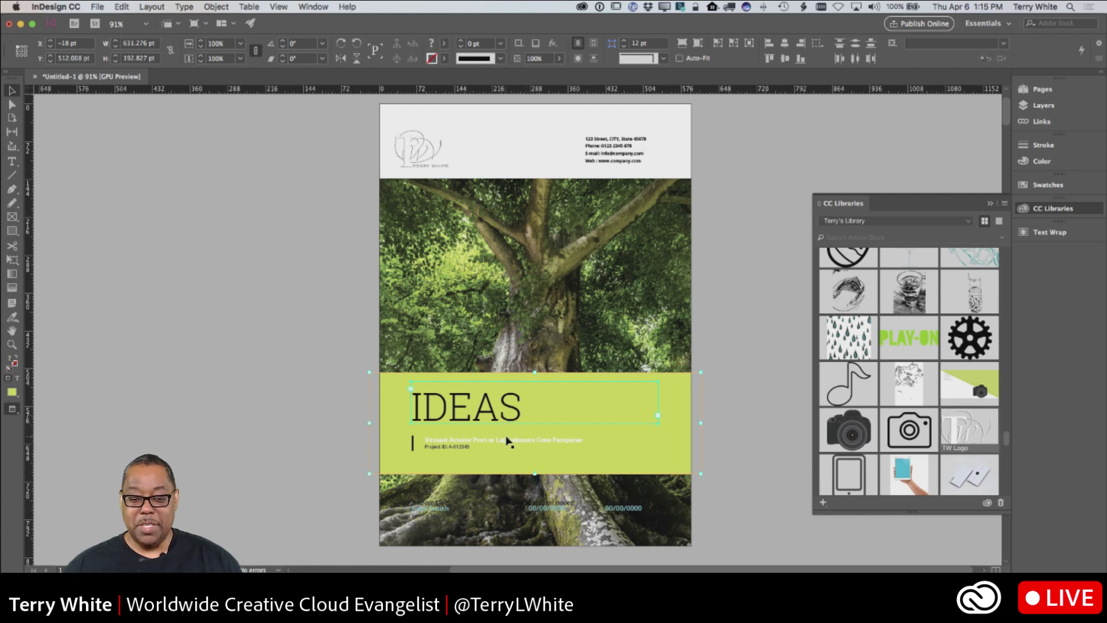
shift+click(411, 450)
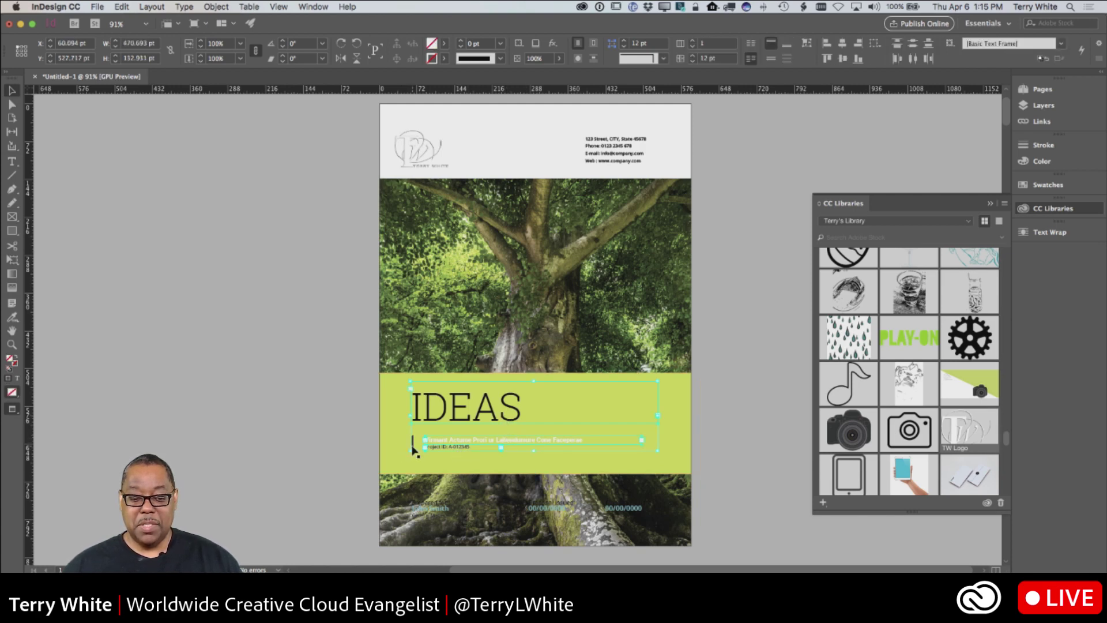
shift+click(413, 451)
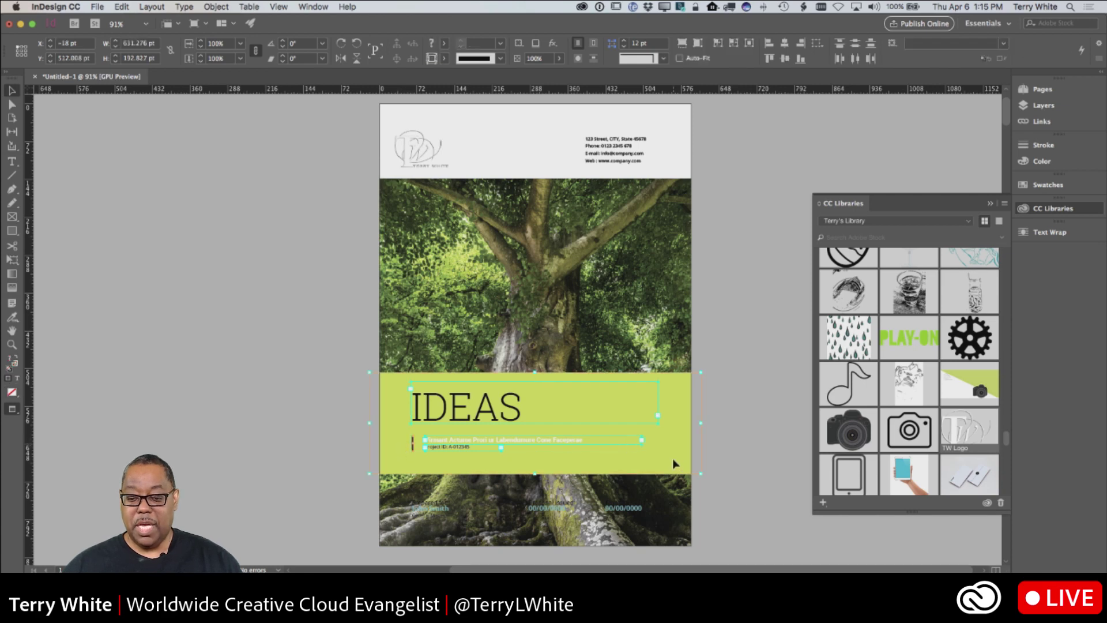
drag(676, 464, 705, 294)
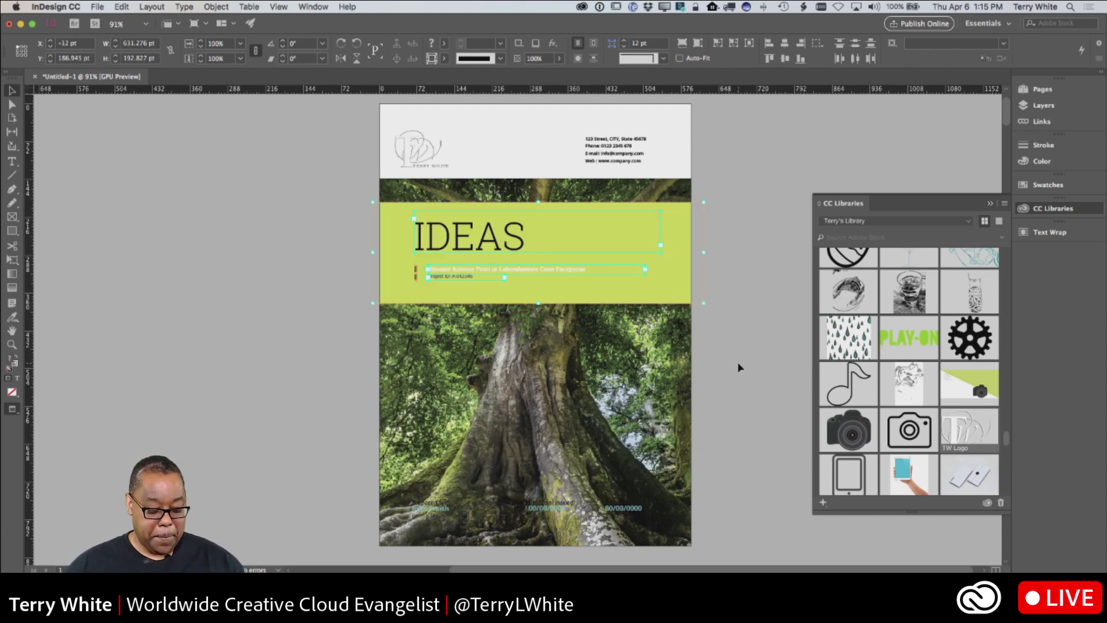
key(super+z)
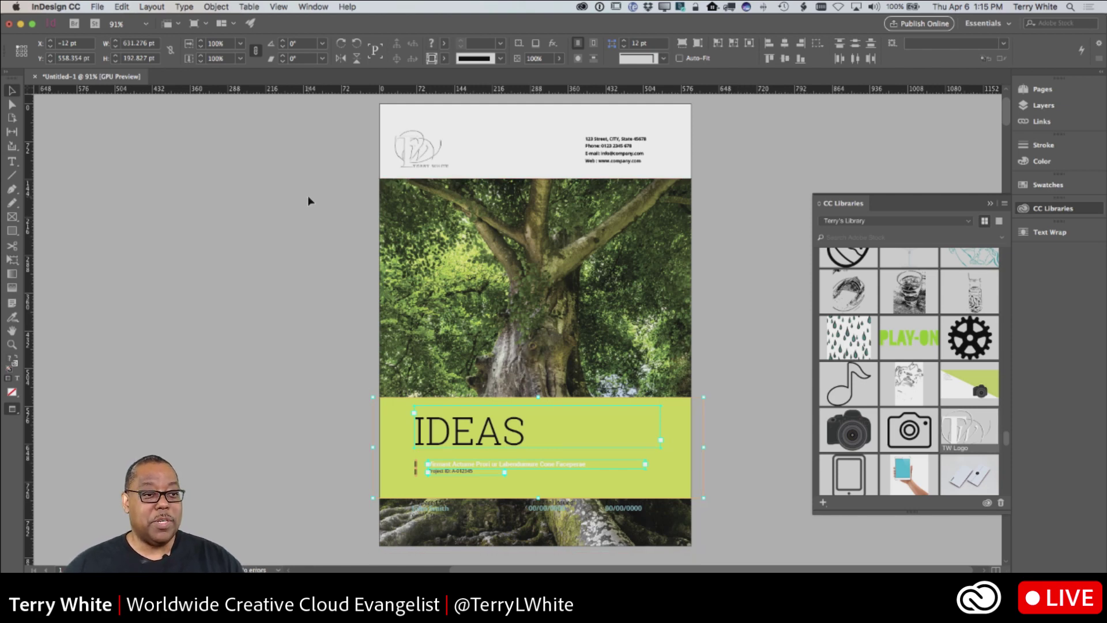
Open the New Document dialog and look through the blank presets and free templates in the Print category
click(99, 7)
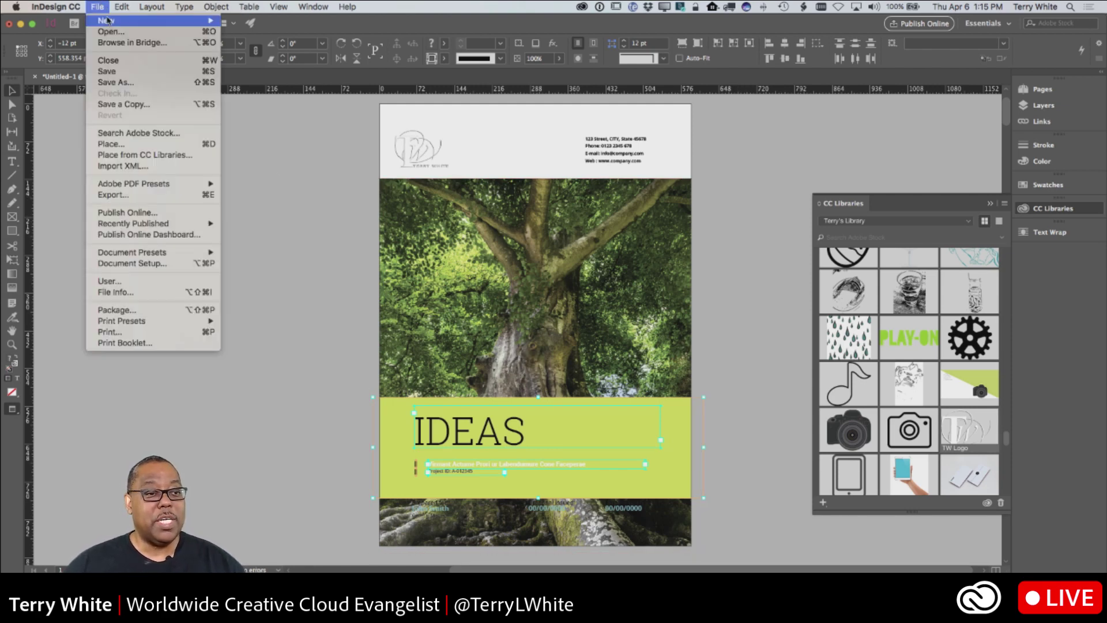
mouse_move(107, 22)
click(253, 25)
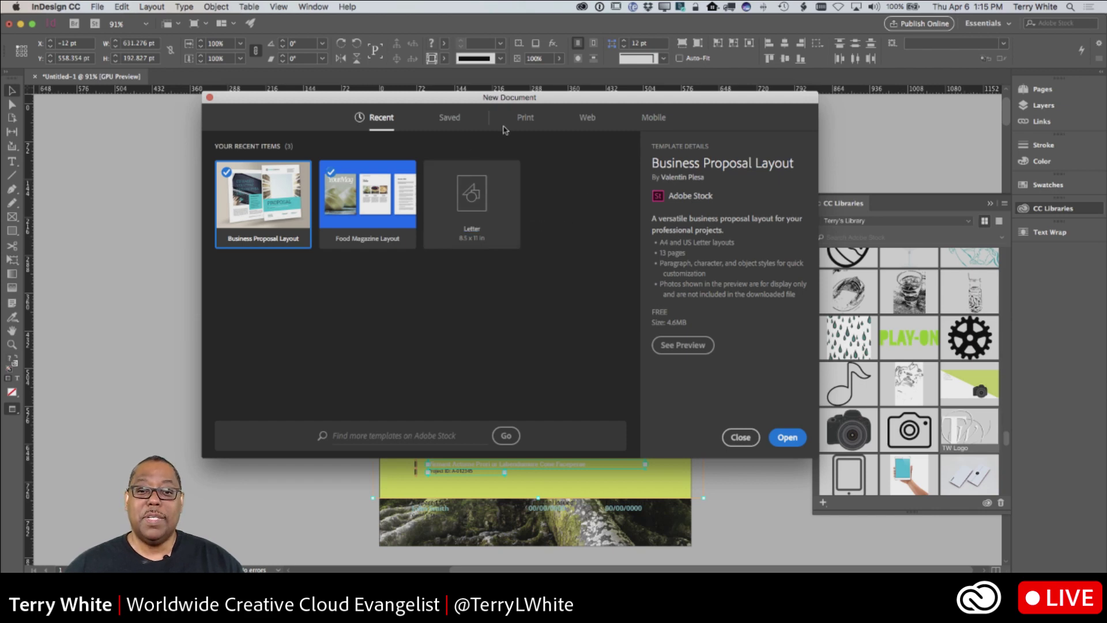
click(526, 119)
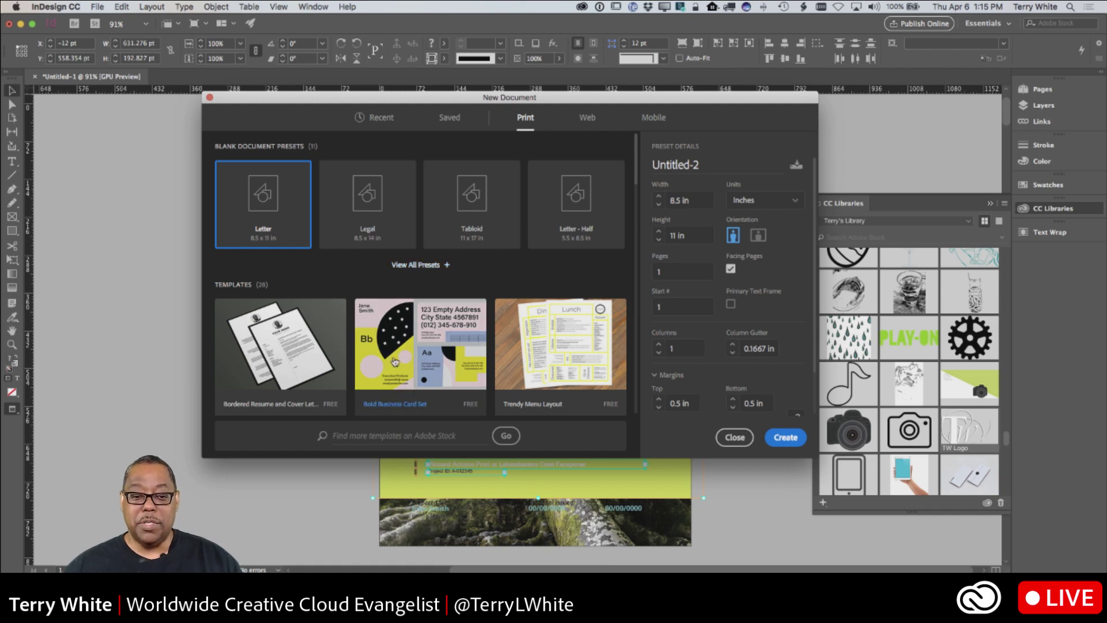
scroll(412, 350, down, 5)
scroll(412, 323, up, 10)
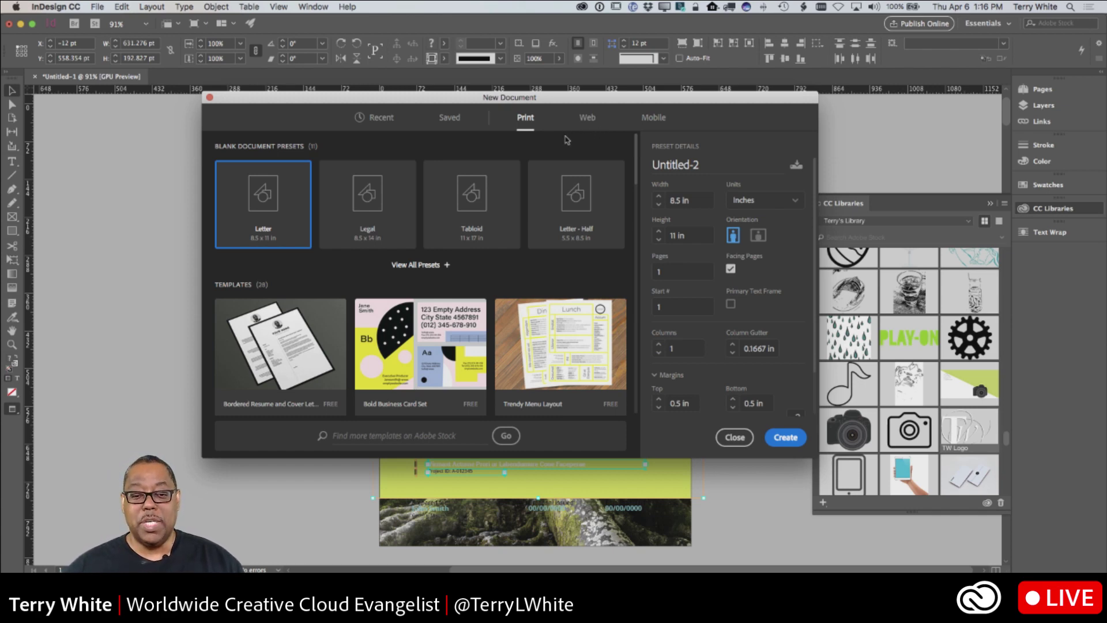
Look through the blank presets and free templates in the Web category and the Mobile category
click(587, 120)
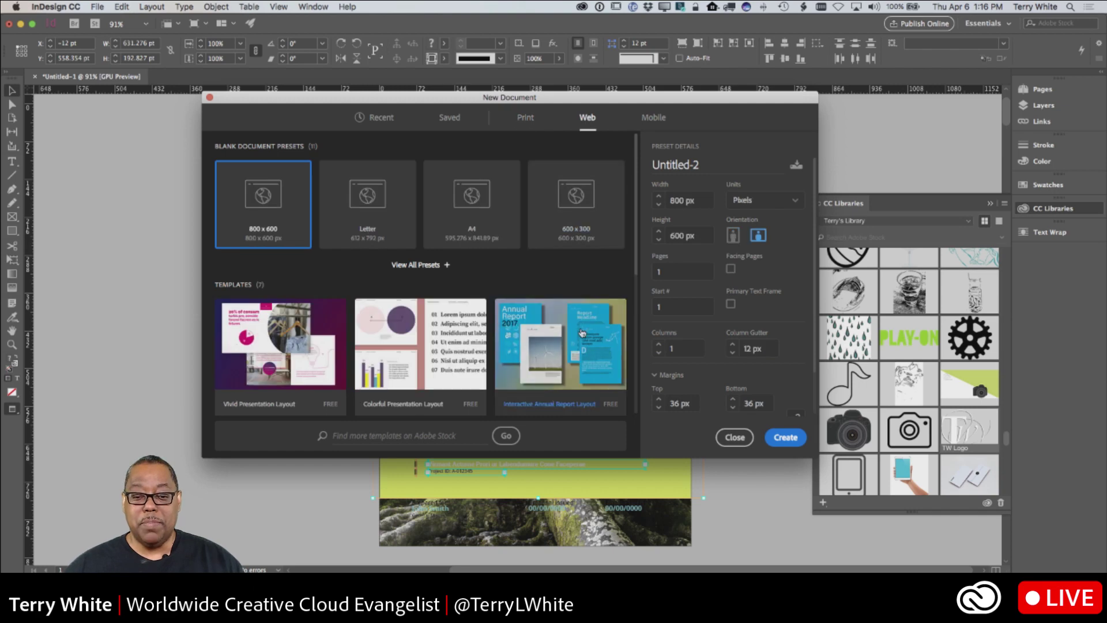
scroll(582, 333, down, 5)
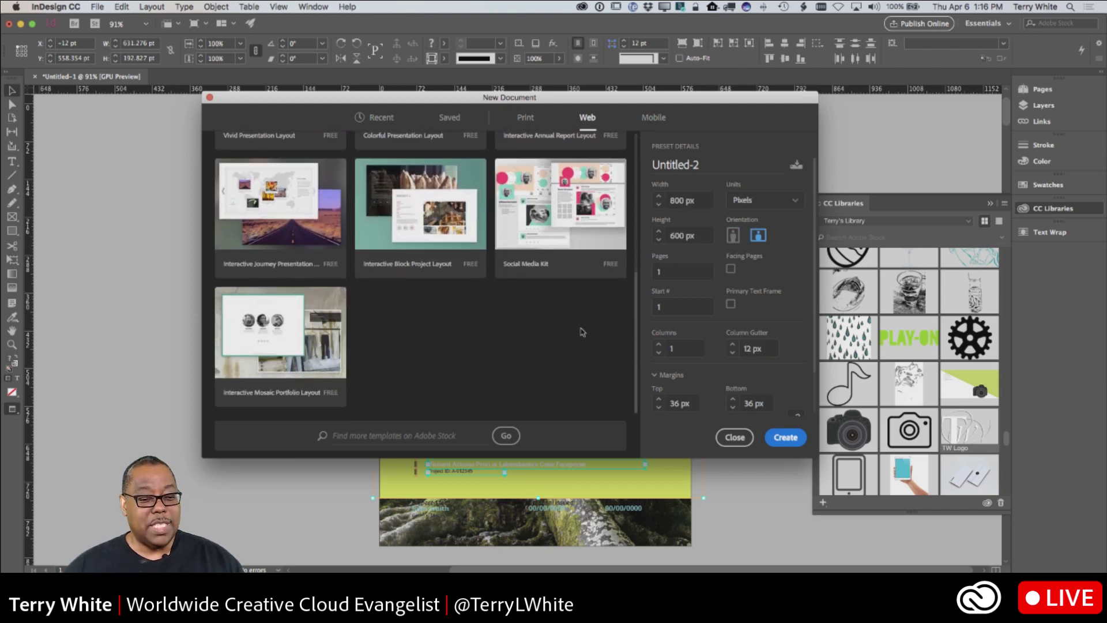
scroll(582, 332, up, 3)
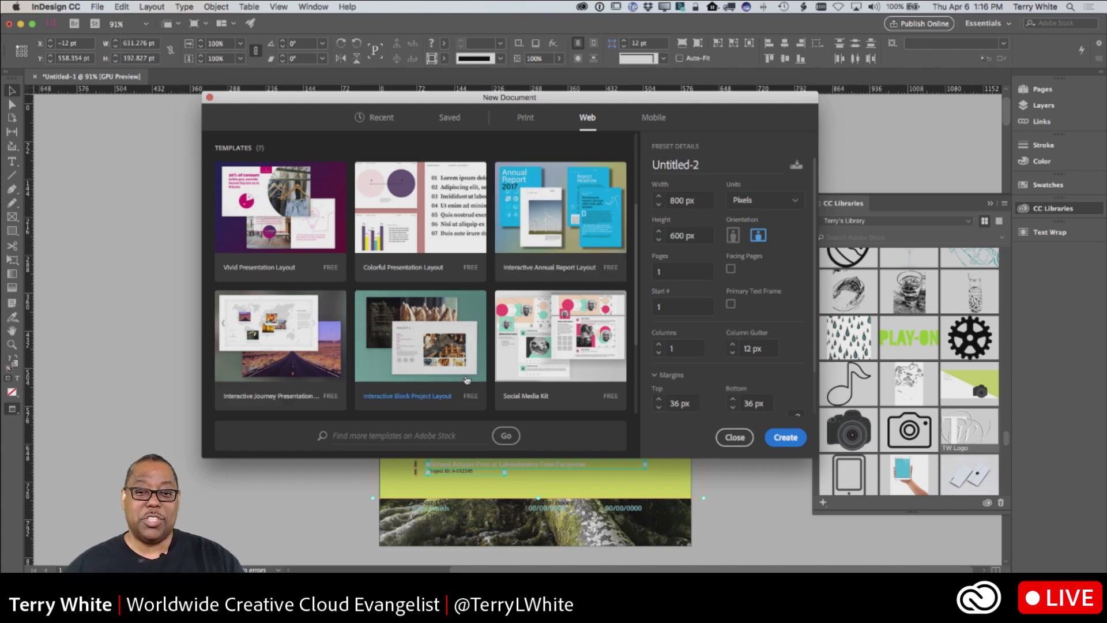
click(652, 117)
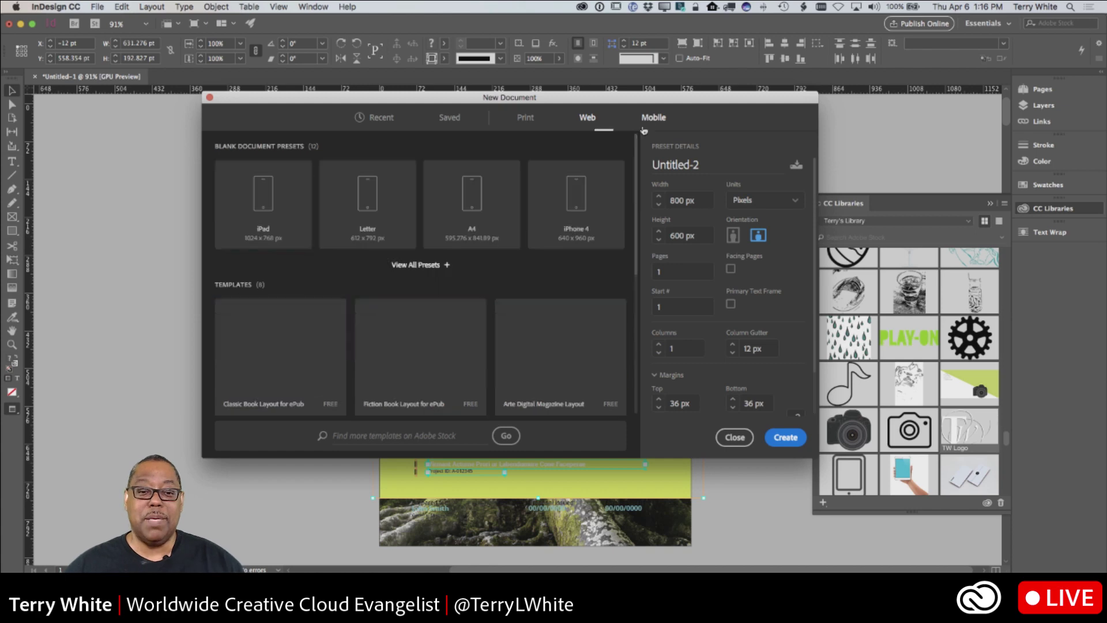
scroll(585, 273, down, 5)
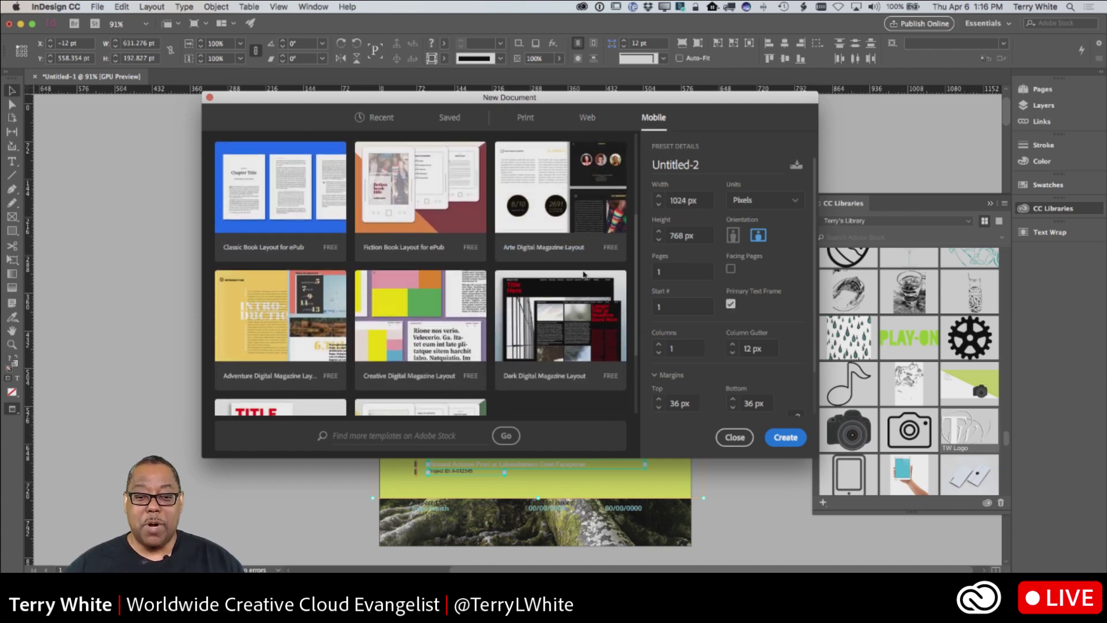
scroll(584, 275, down, 2)
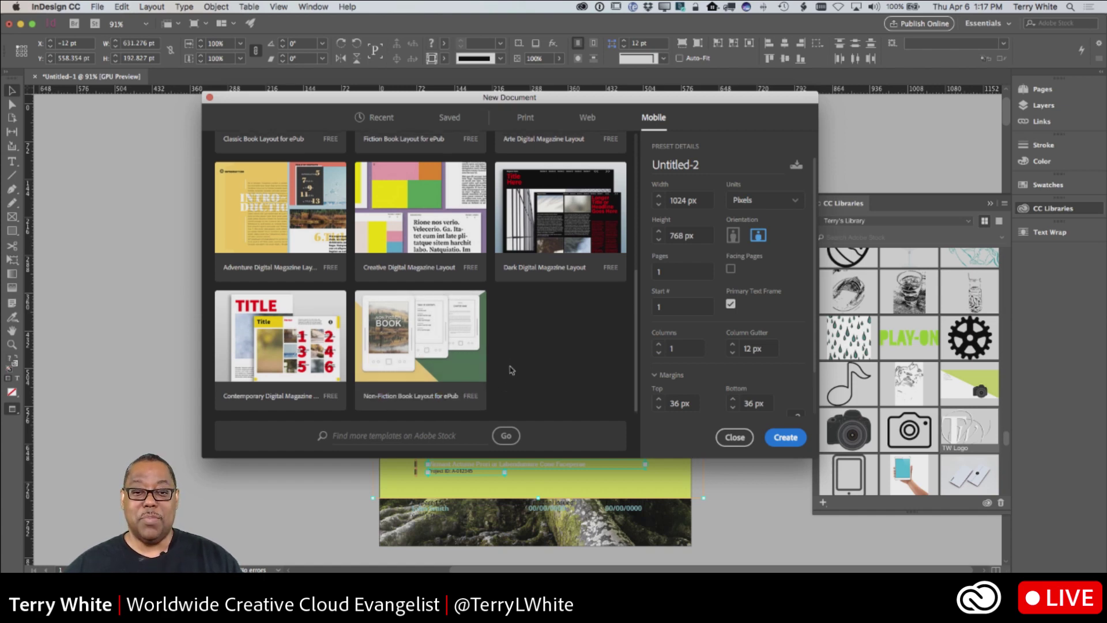
scroll(512, 367, up, 1)
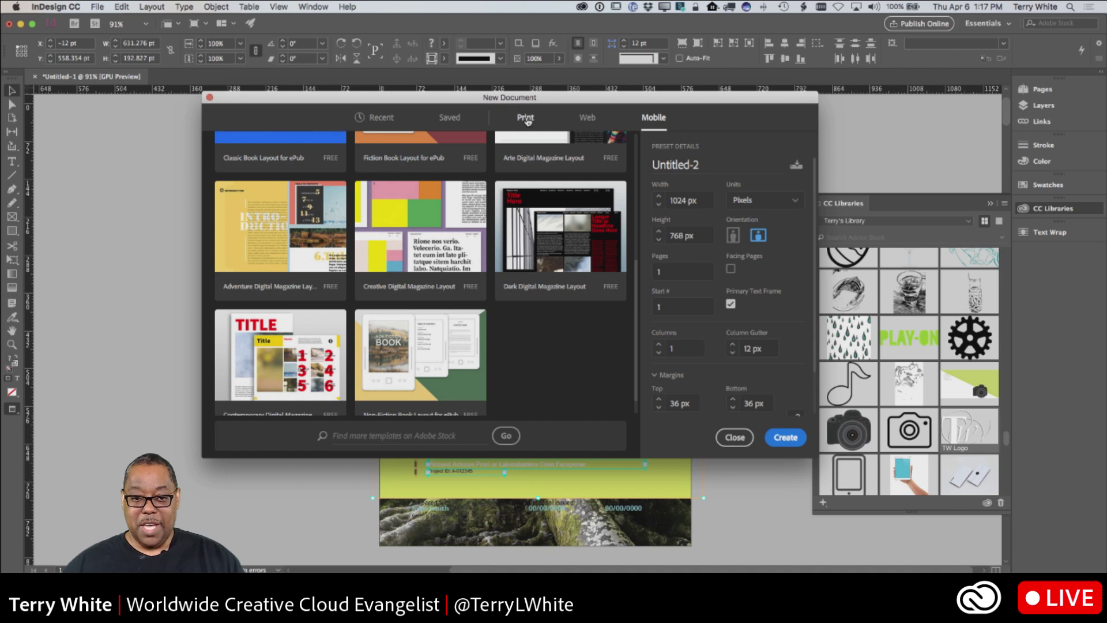
Return to the Print category, examine the preview of the Colorblock Resume and Cover Letter Set, and close that preview
click(524, 119)
scroll(505, 309, down, 5)
scroll(504, 309, down, 8)
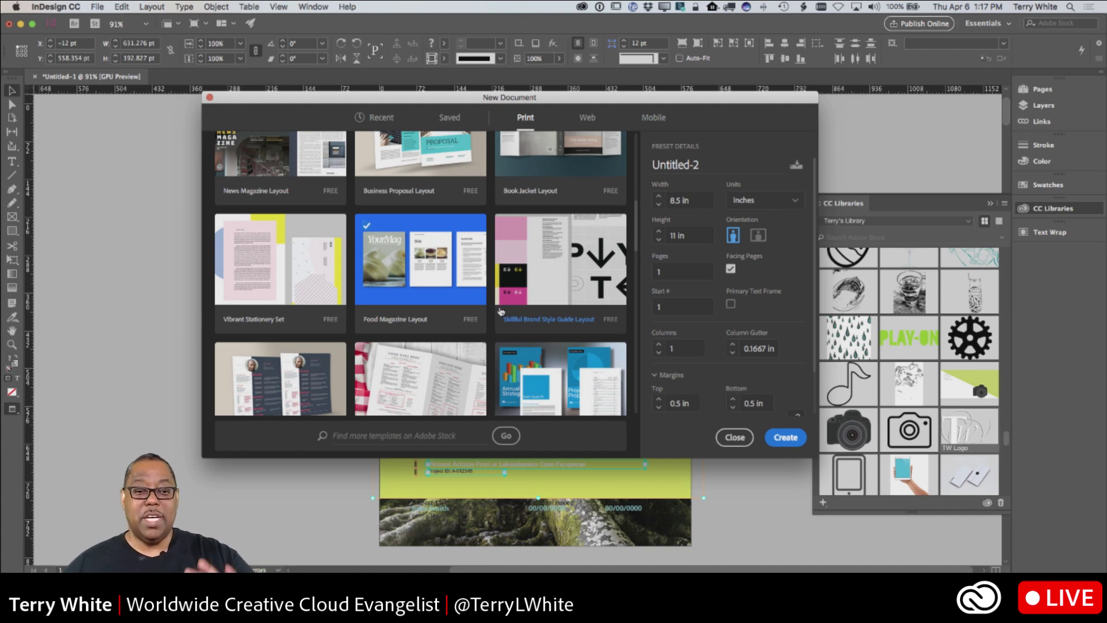
scroll(497, 311, down, 2)
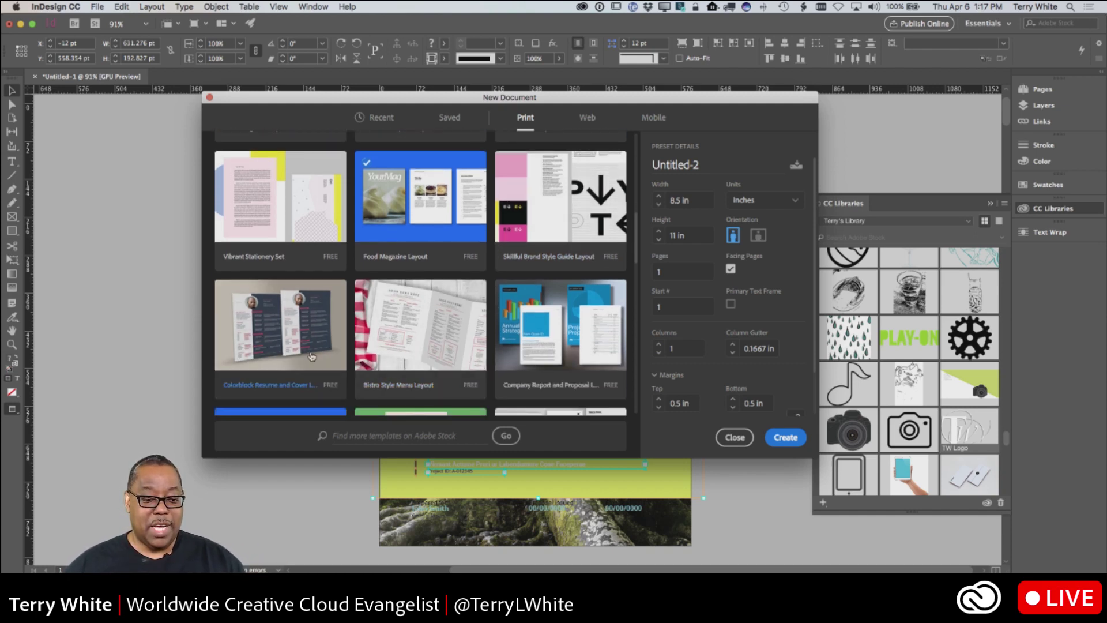
click(280, 346)
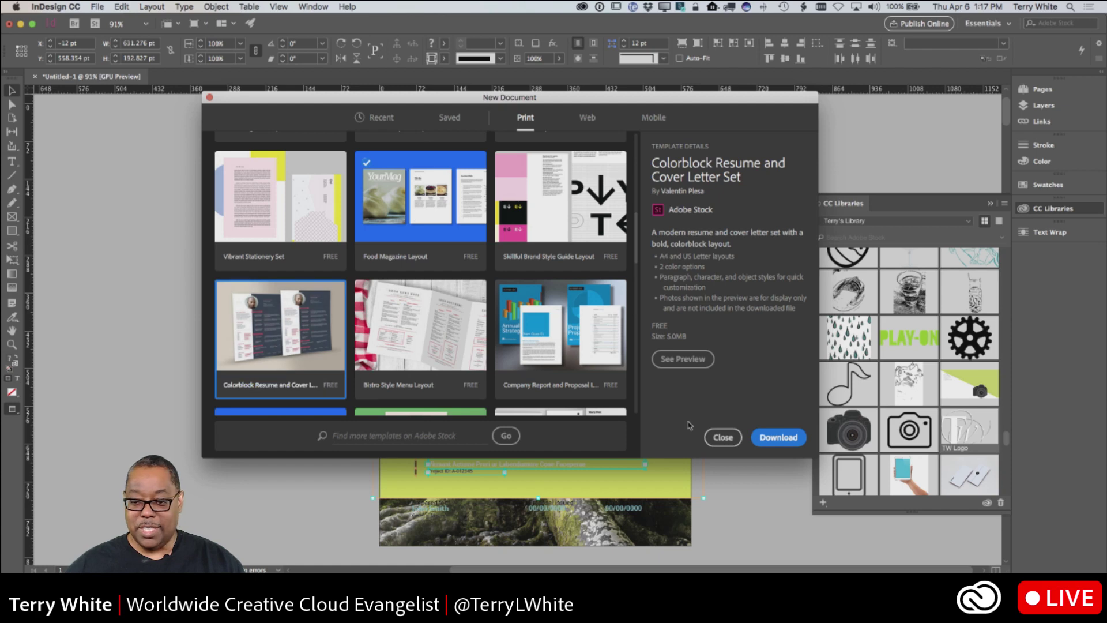
click(692, 362)
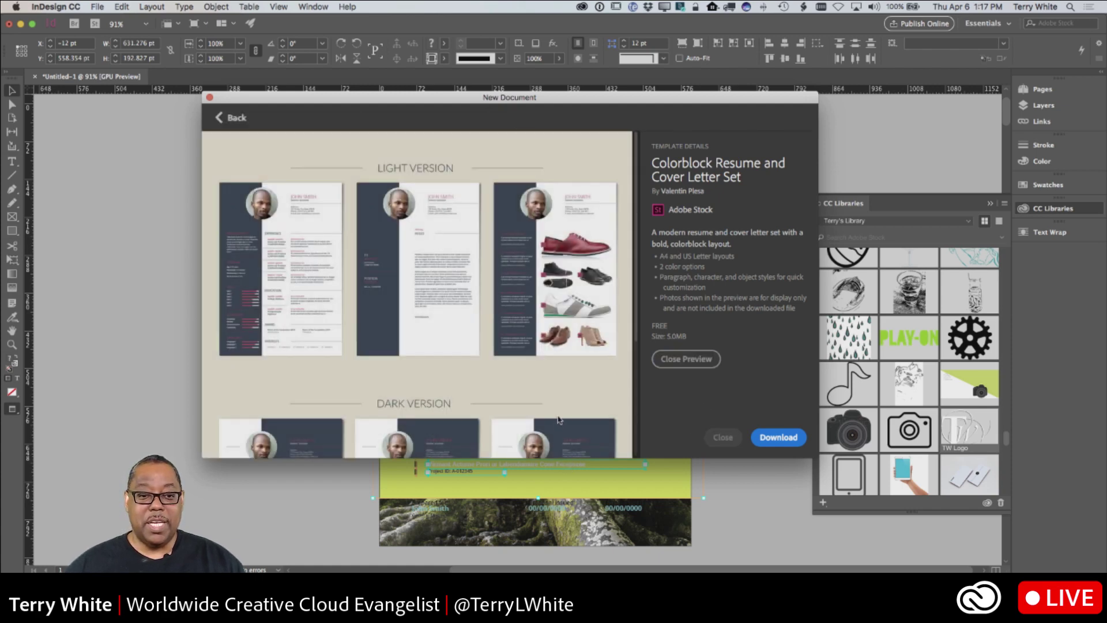
scroll(558, 419, down, 5)
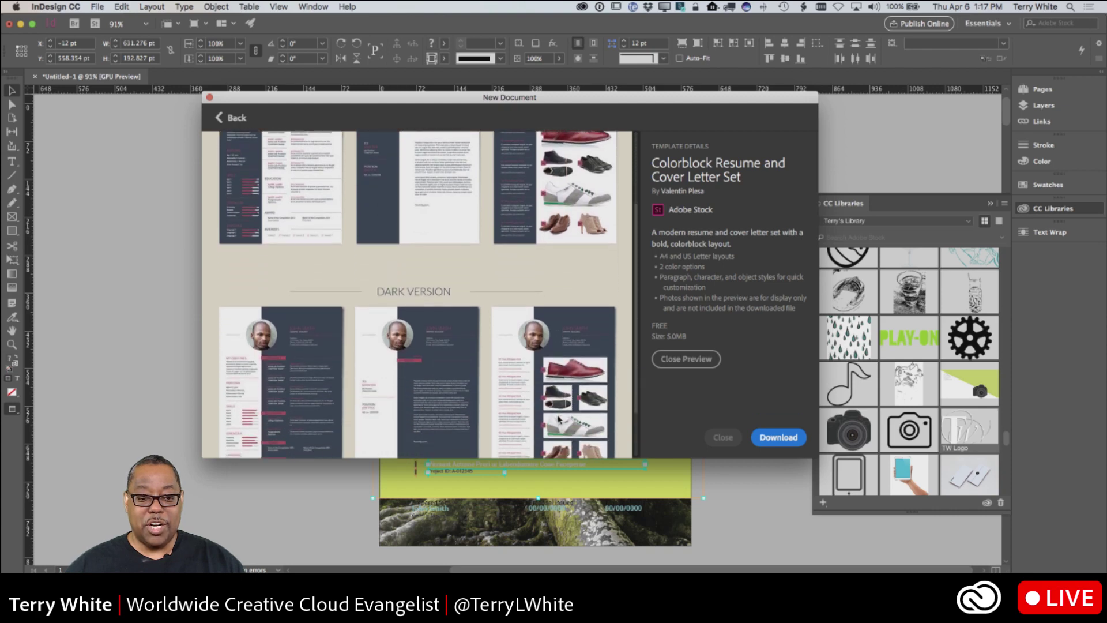
scroll(559, 419, up, 5)
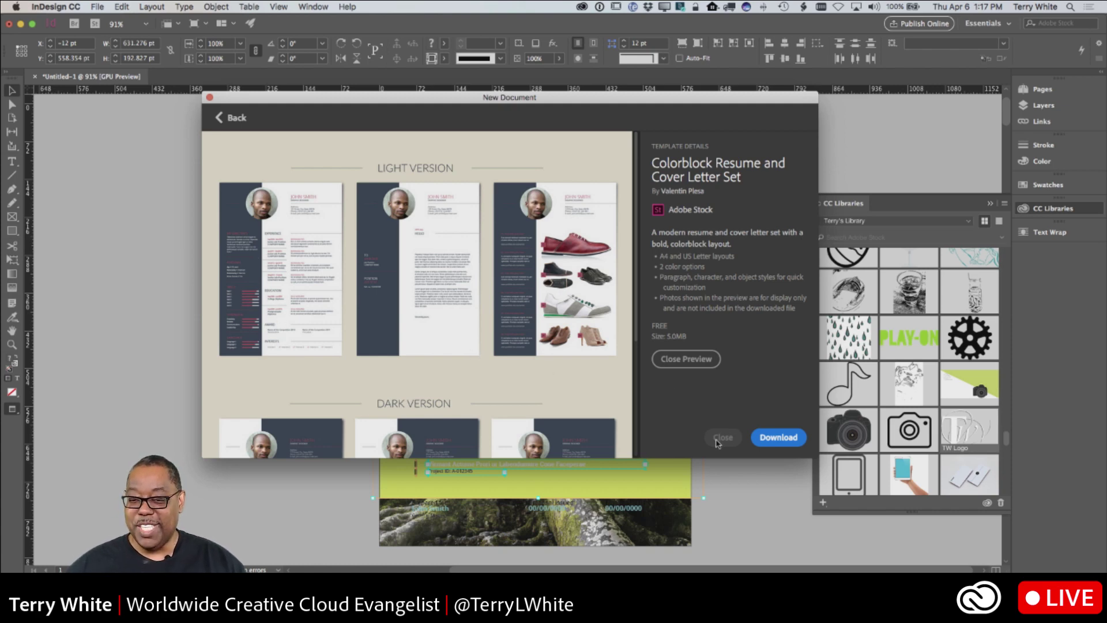
click(232, 117)
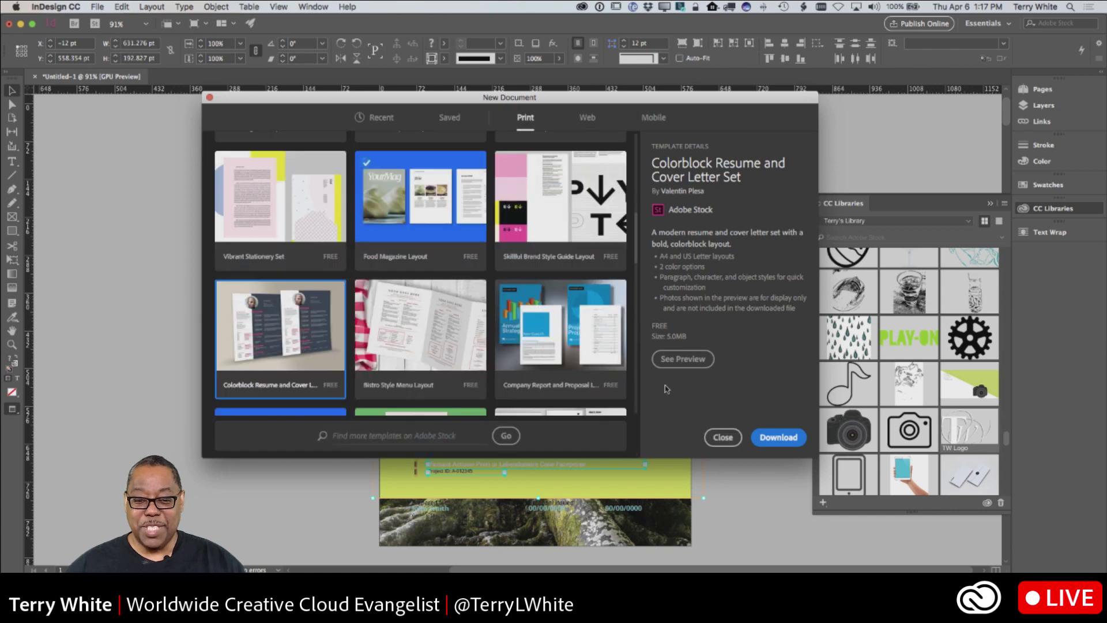
Select the Fashion Lookbook Layout among the Print templates and look through the spreads in its preview
scroll(542, 364, down, 5)
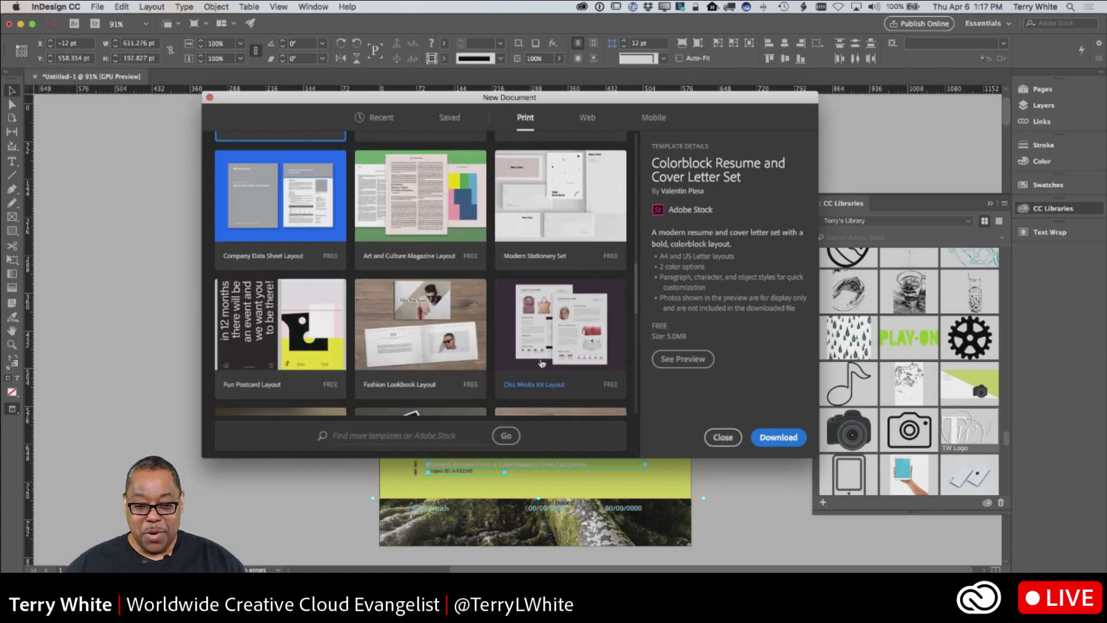
scroll(542, 363, down, 5)
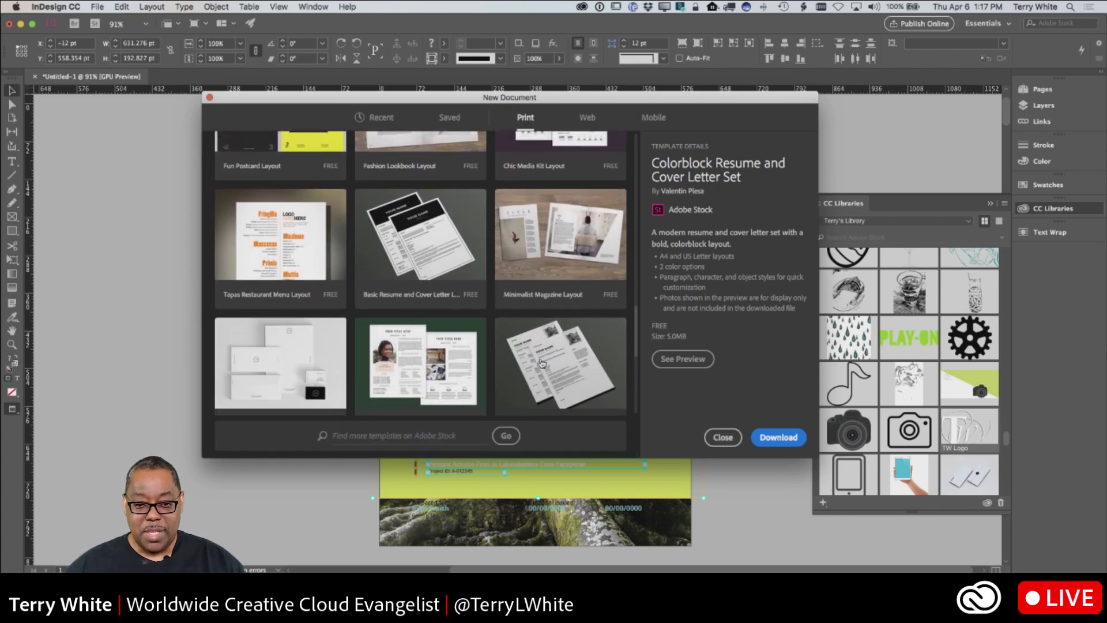
scroll(542, 364, down, 4)
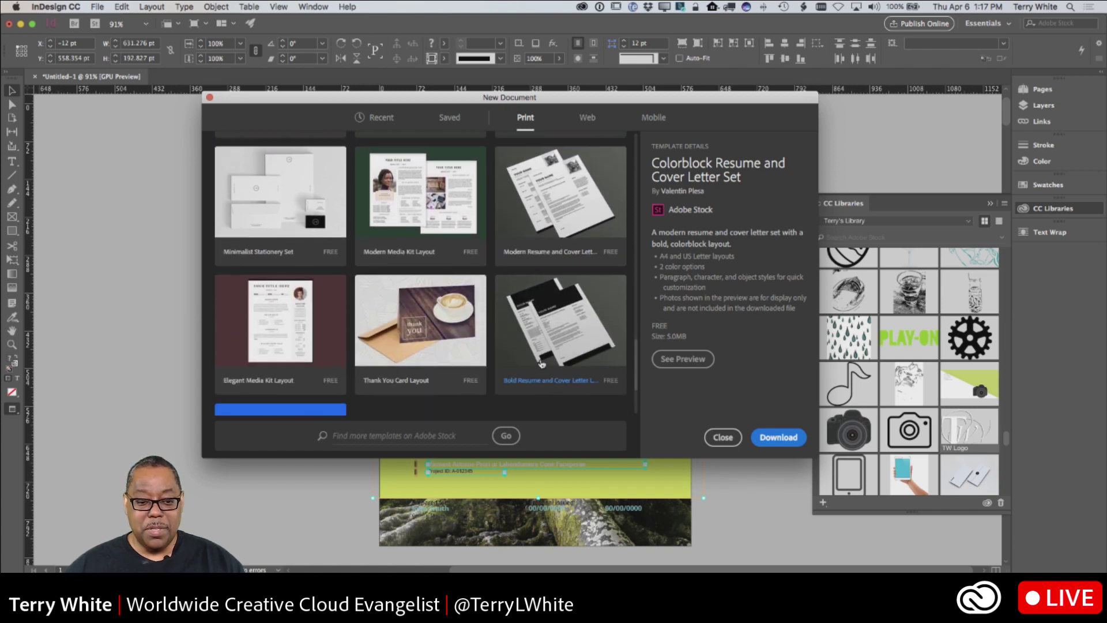
scroll(542, 362, down, 4)
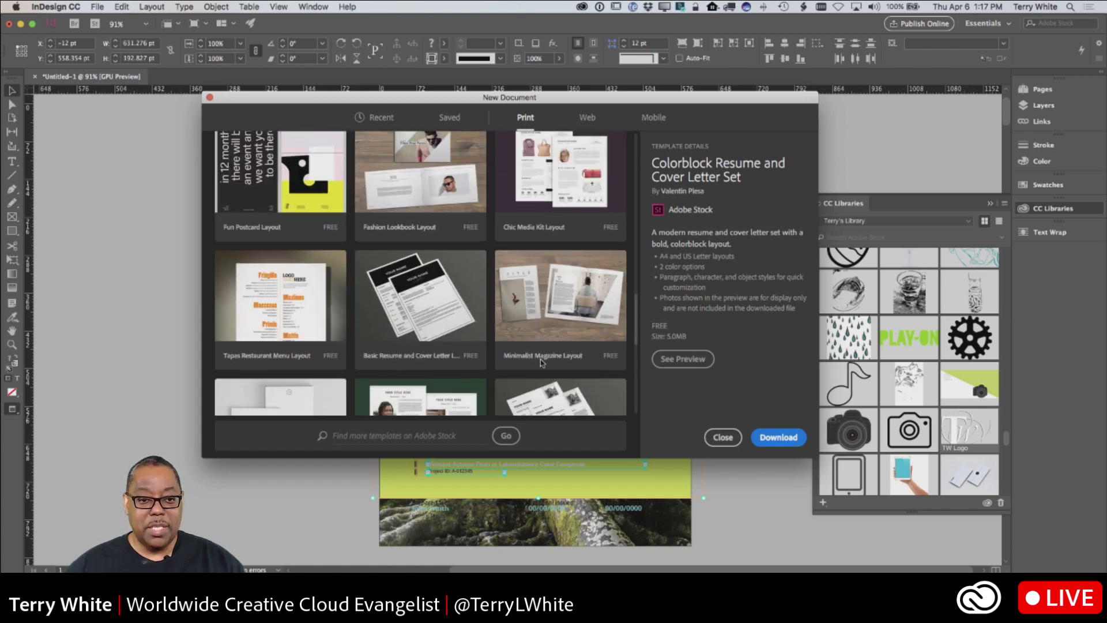
scroll(410, 231, up, 1)
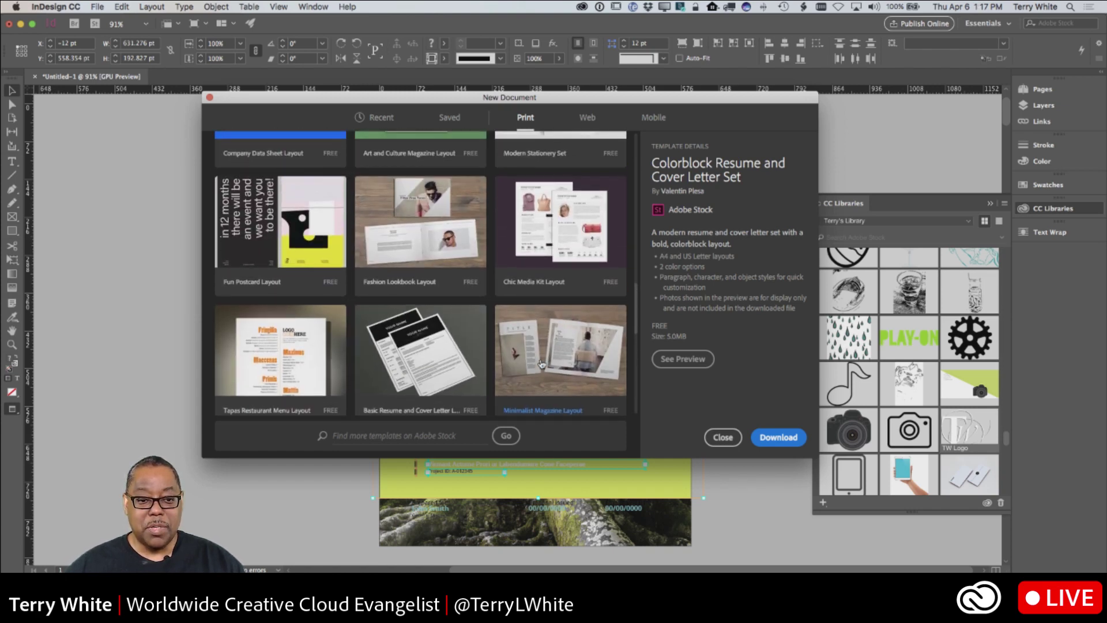
click(408, 226)
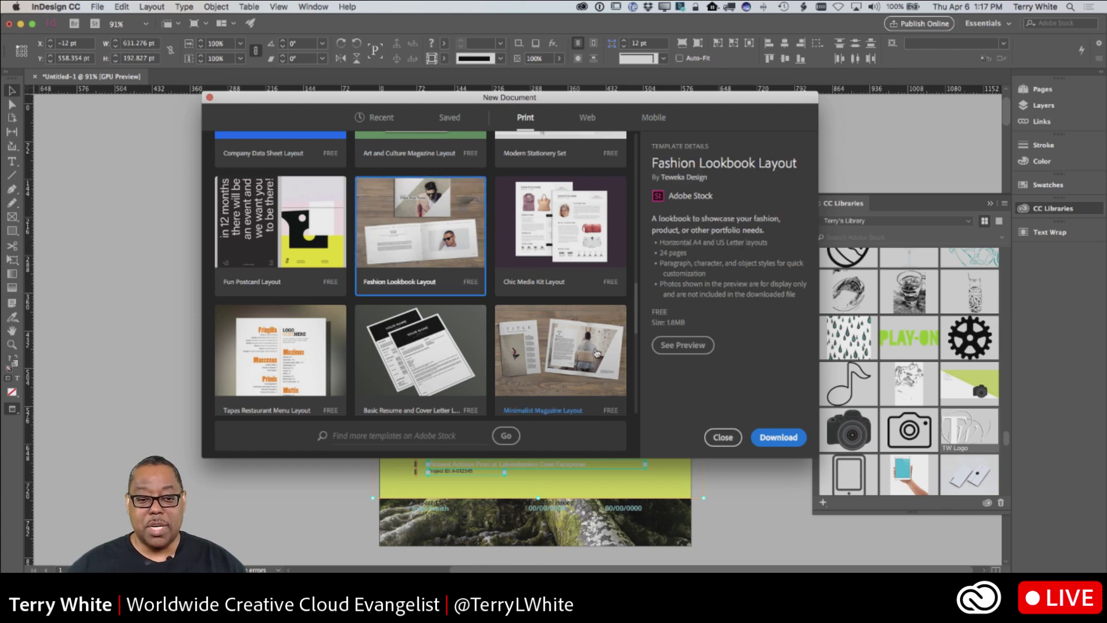
click(682, 346)
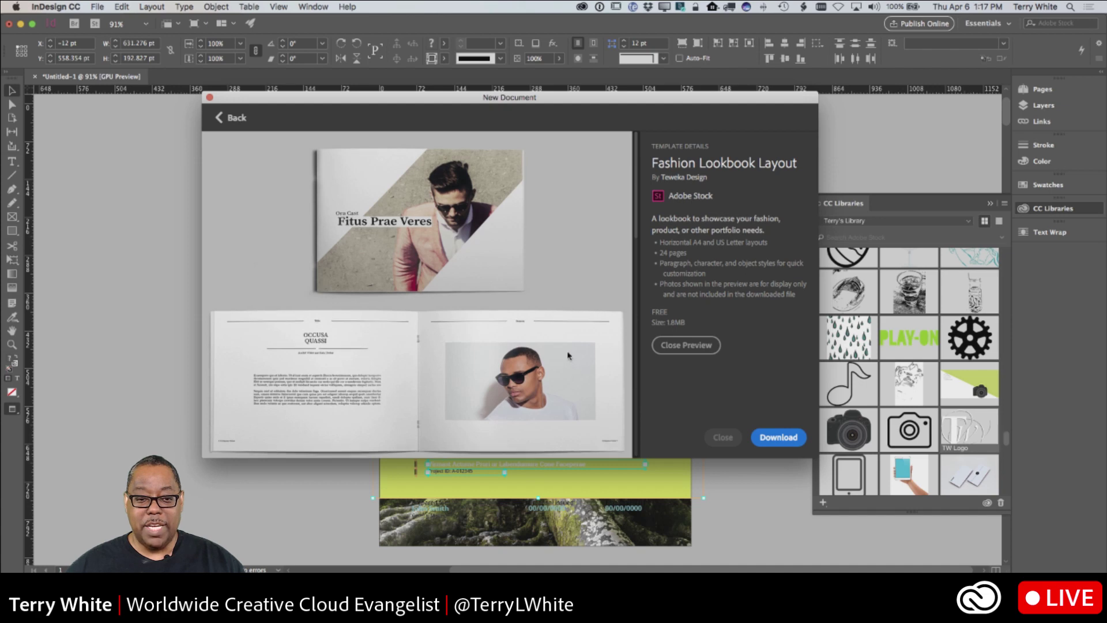
scroll(568, 356, down, 3)
scroll(568, 357, down, 5)
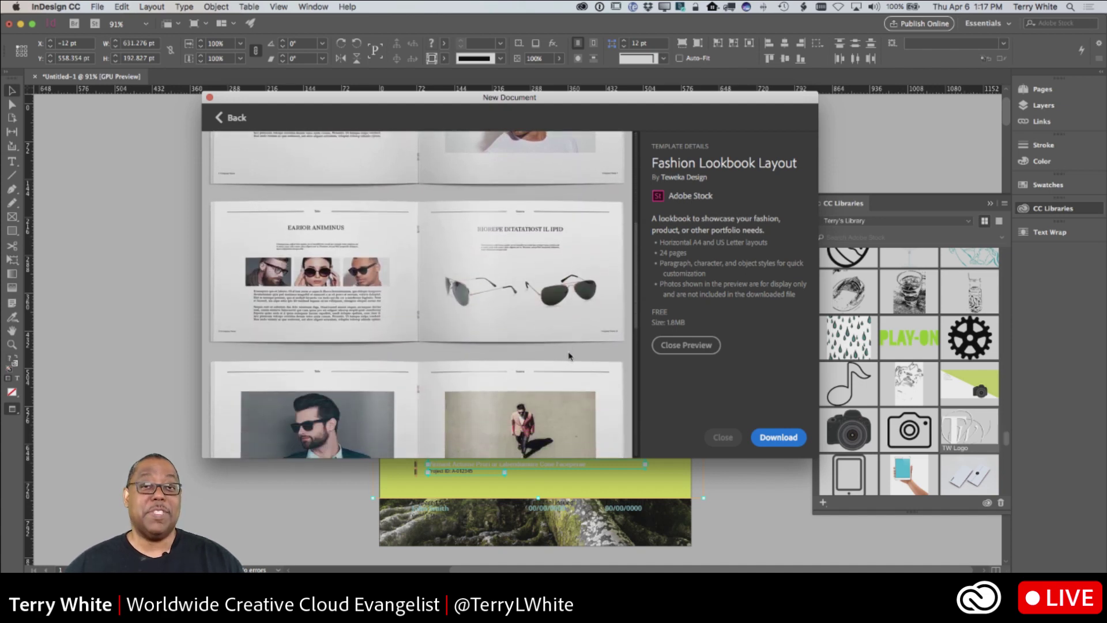
scroll(569, 357, down, 5)
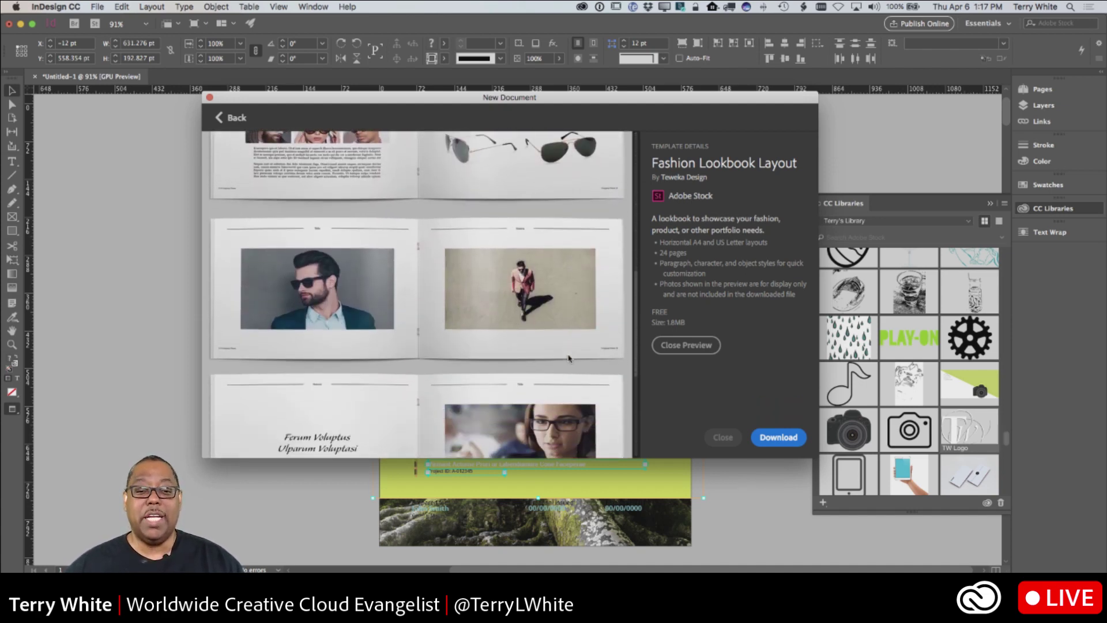
scroll(568, 358, down, 5)
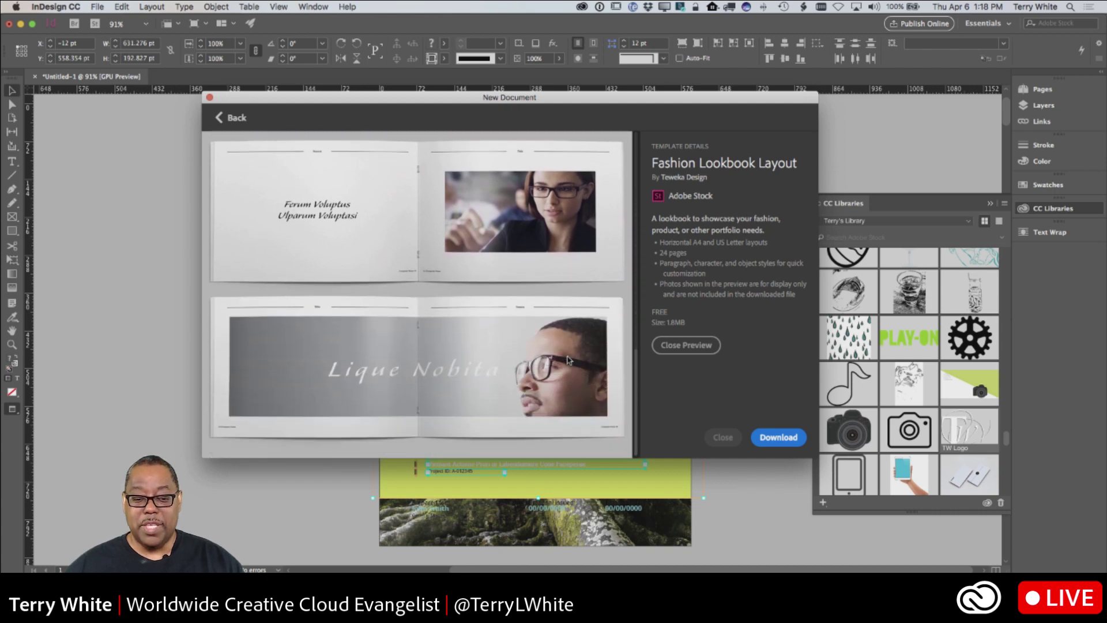
scroll(568, 361, up, 10)
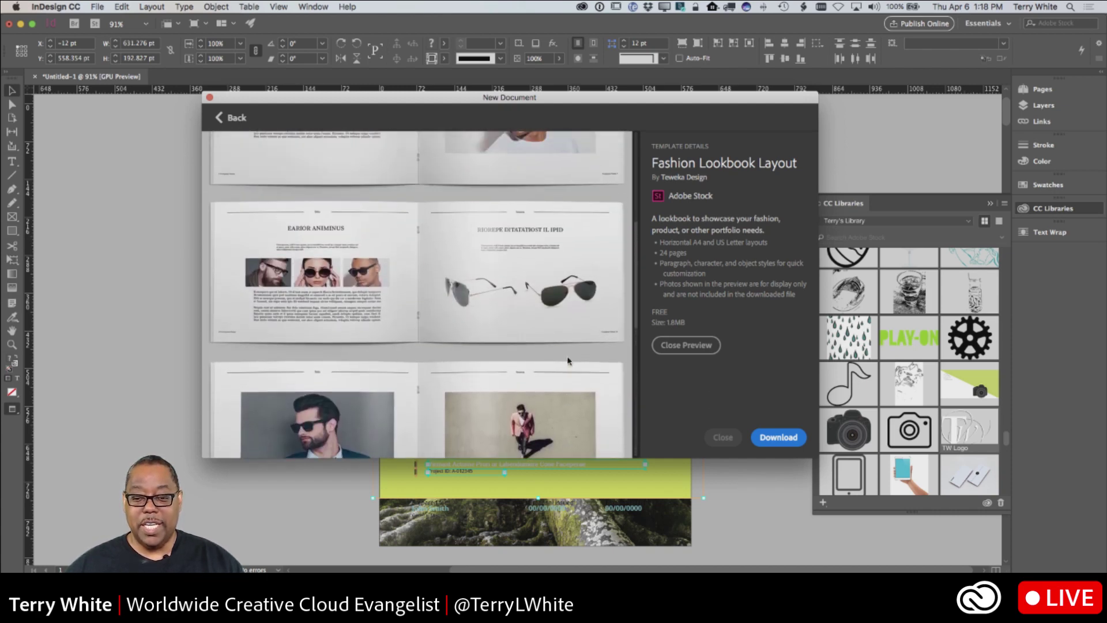
Download and open the Fashion Lookbook Layout template, syncing its missing Alexa Std and Source Serif Pro fonts from Typekit
click(777, 439)
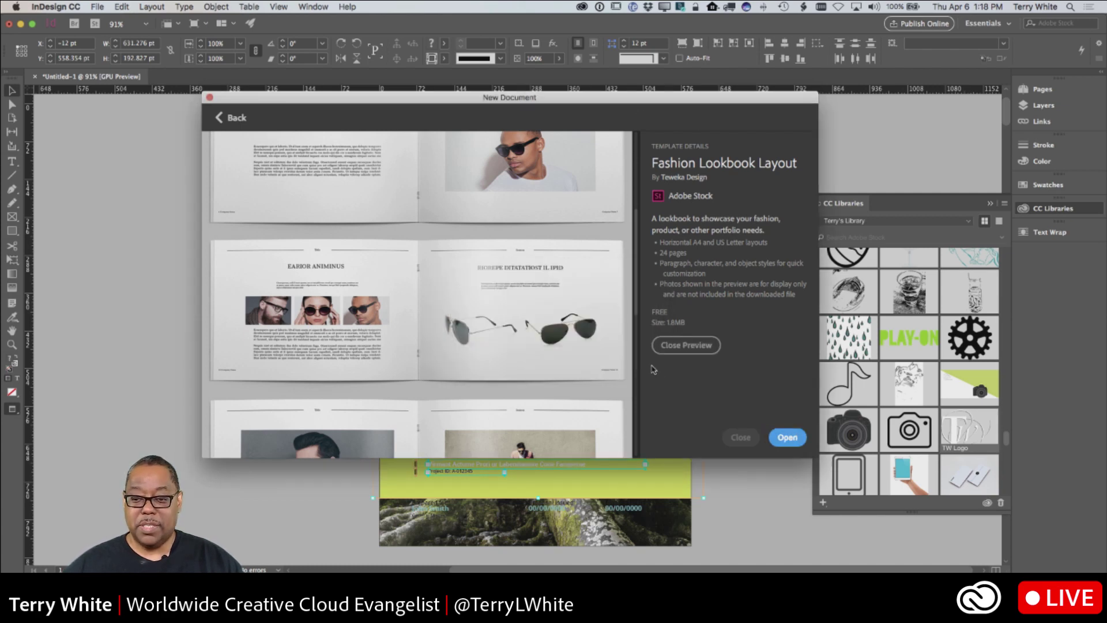
click(788, 438)
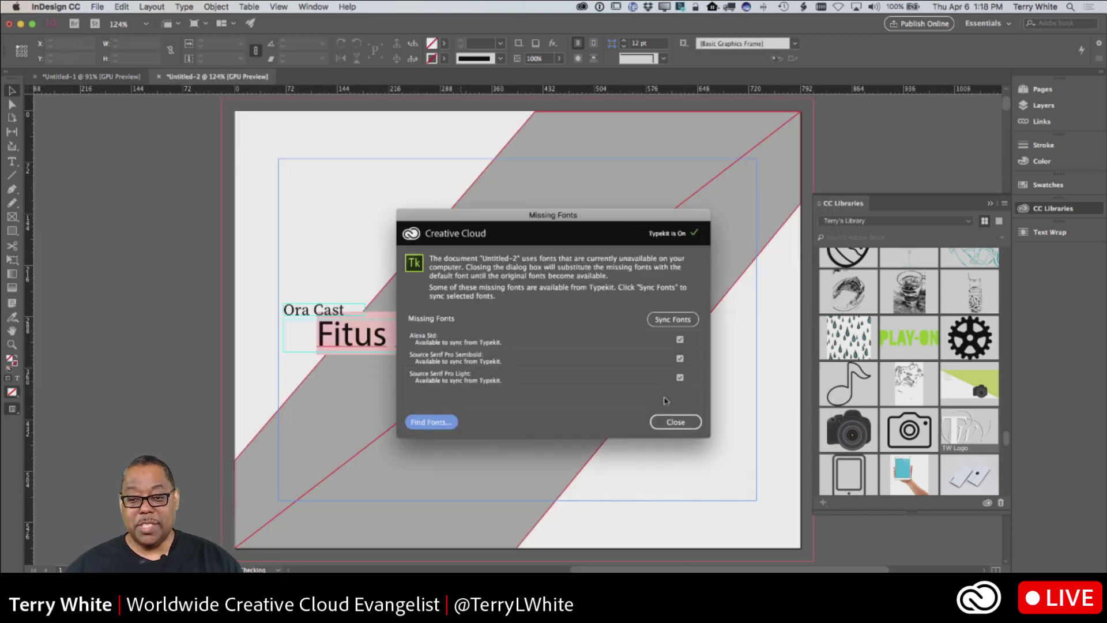
click(670, 320)
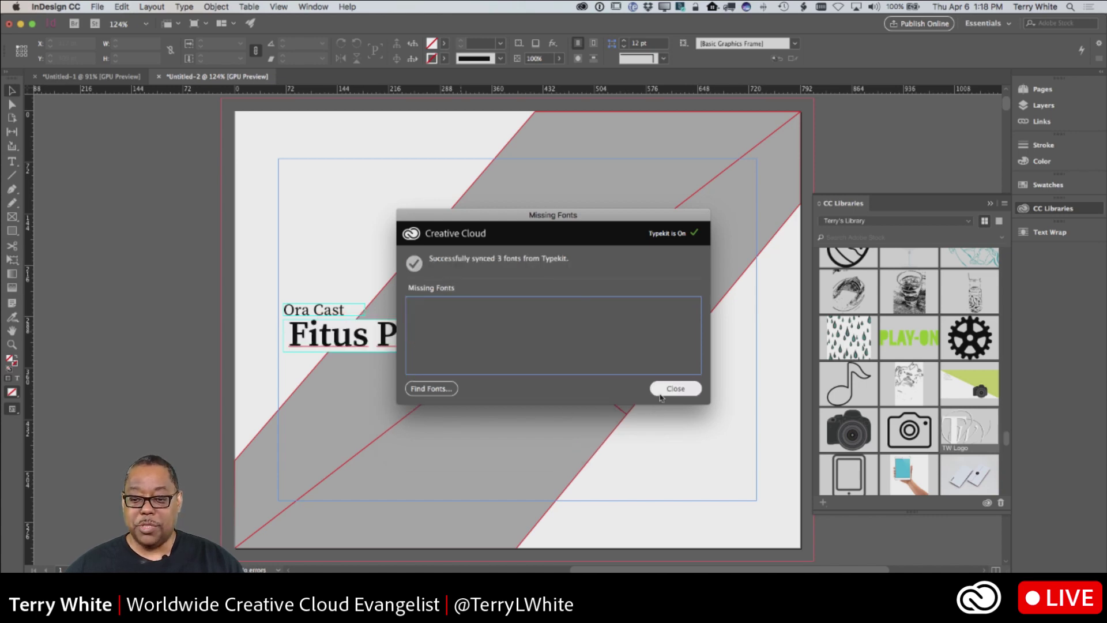
click(661, 397)
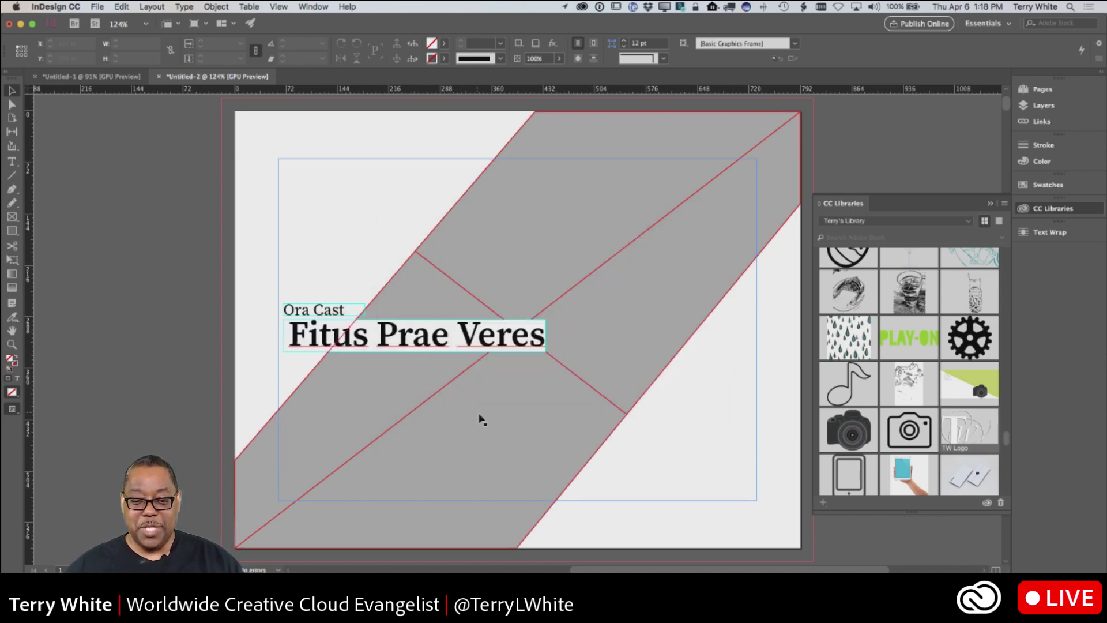
Look through the lookbook document's cover, table of contents, greeting page and placeholder spreads, and return to the cover
scroll(481, 419, down, 15)
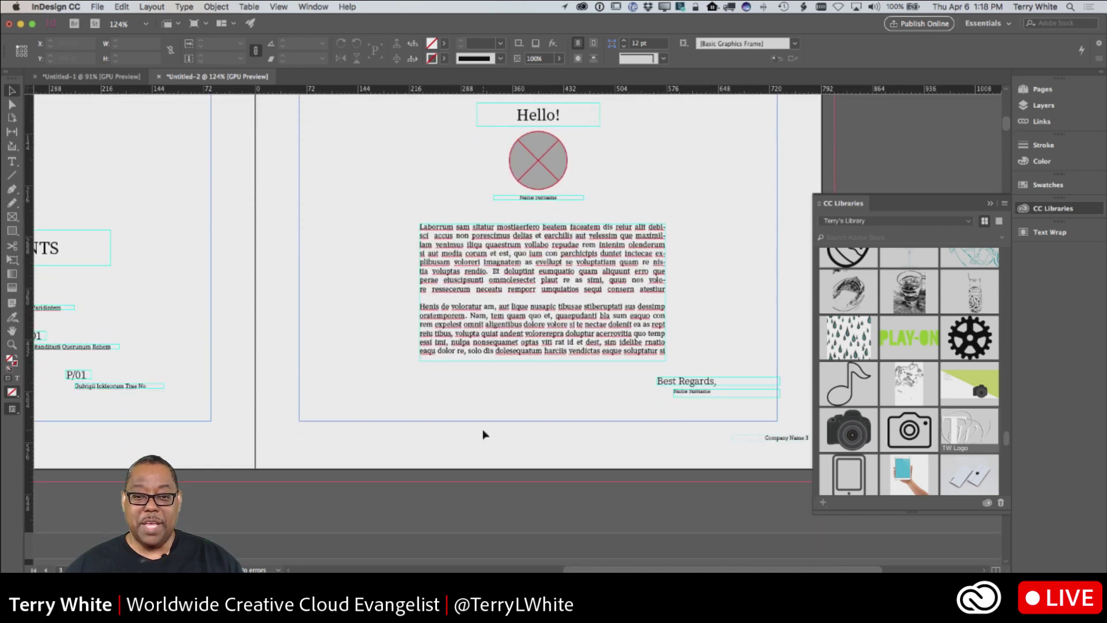
scroll(483, 434, left, 8)
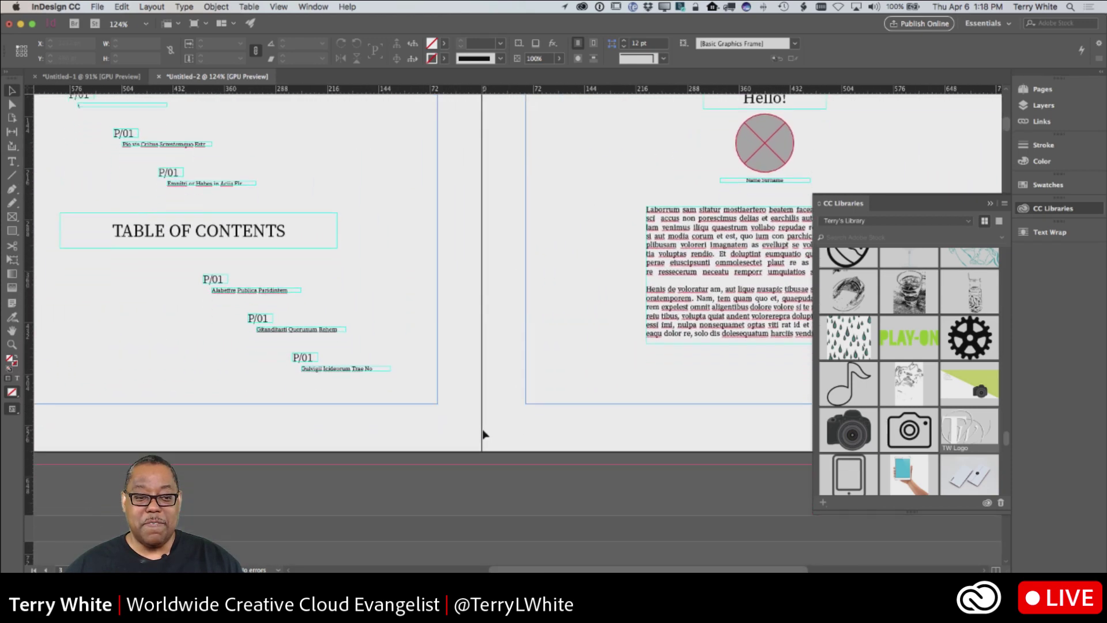
scroll(483, 434, down, 20)
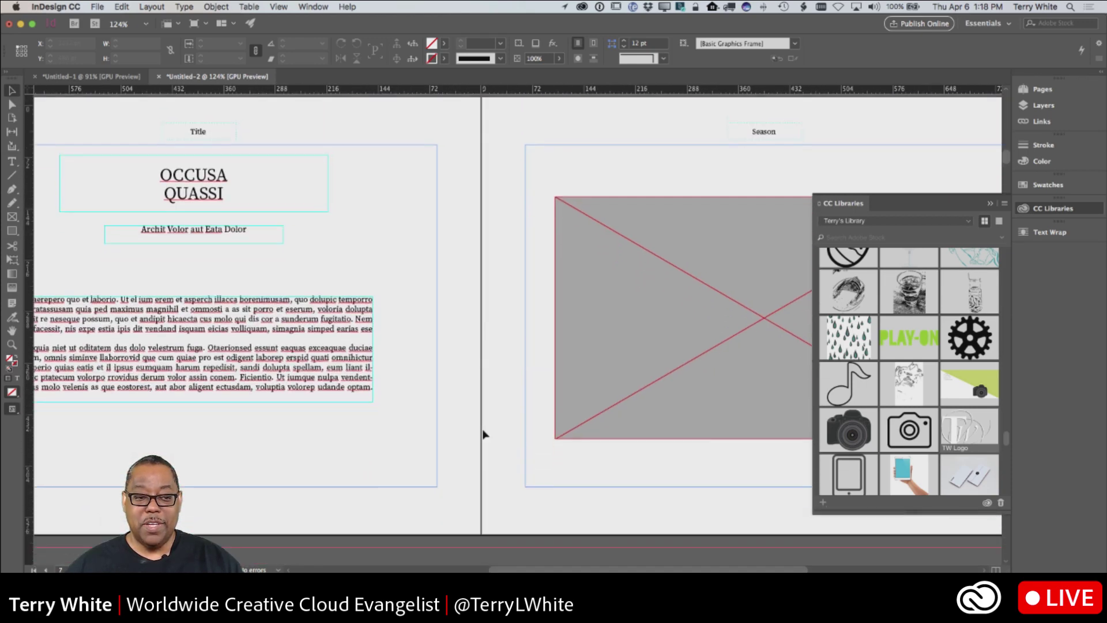
scroll(484, 433, down, 20)
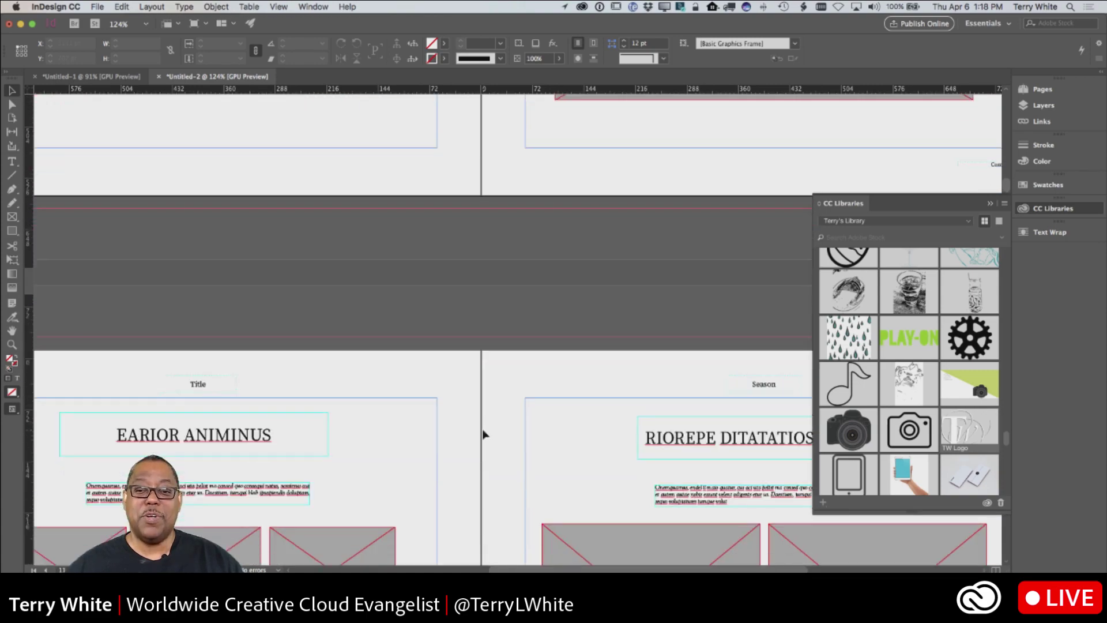
scroll(483, 434, down, 10)
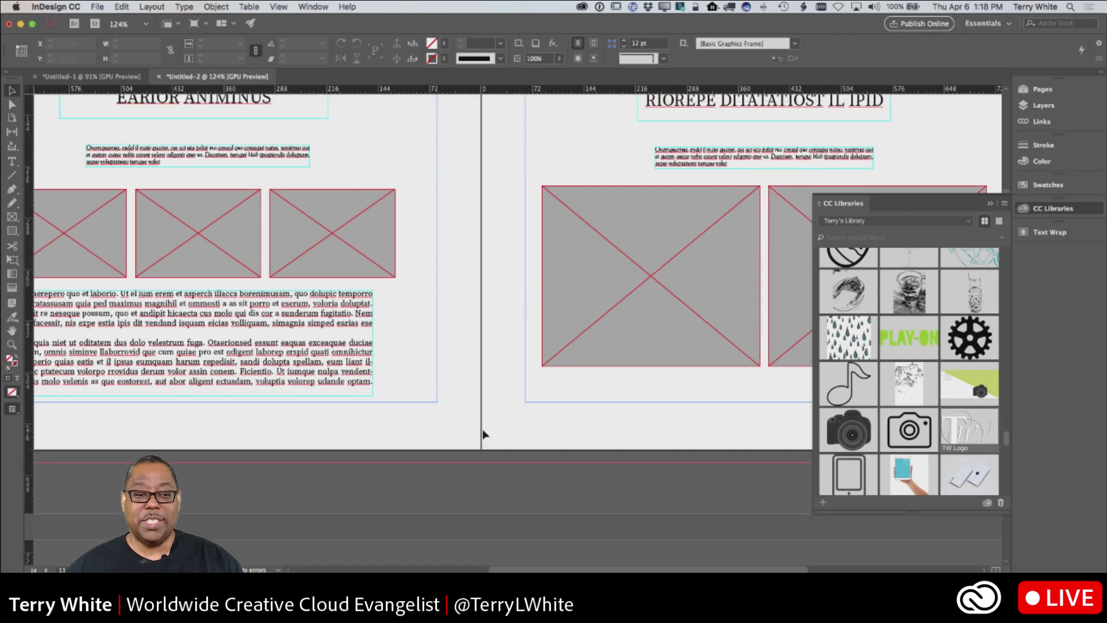
scroll(484, 433, up, 20)
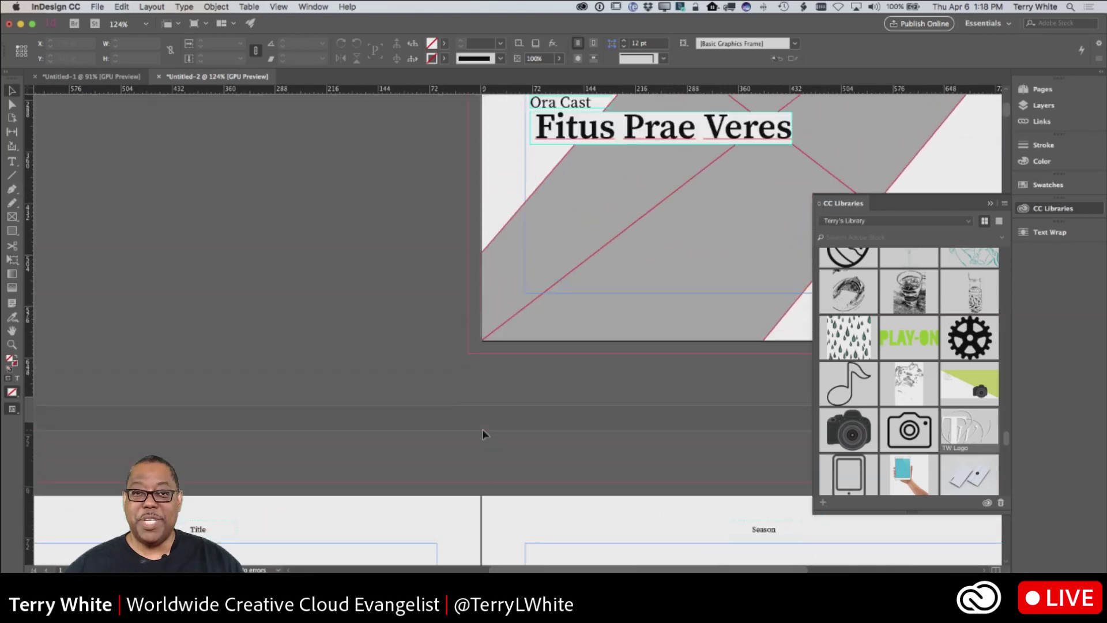
Examine the full cover page of the fashion lookbook document
scroll(483, 433, up, 6)
scroll(482, 432, right, 5)
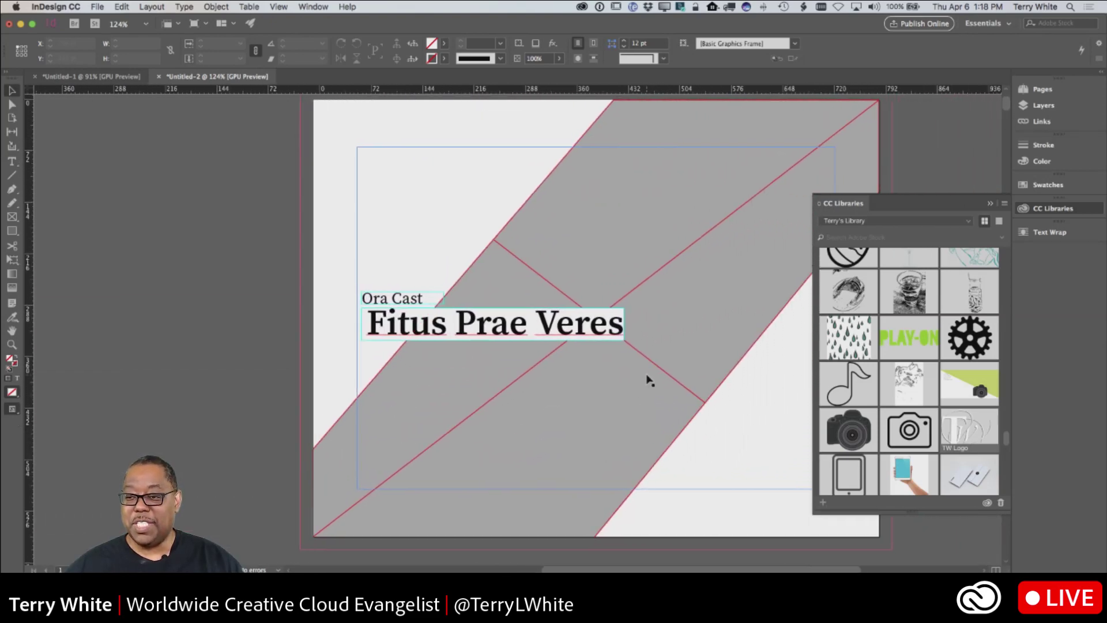
scroll(647, 380, right, 3)
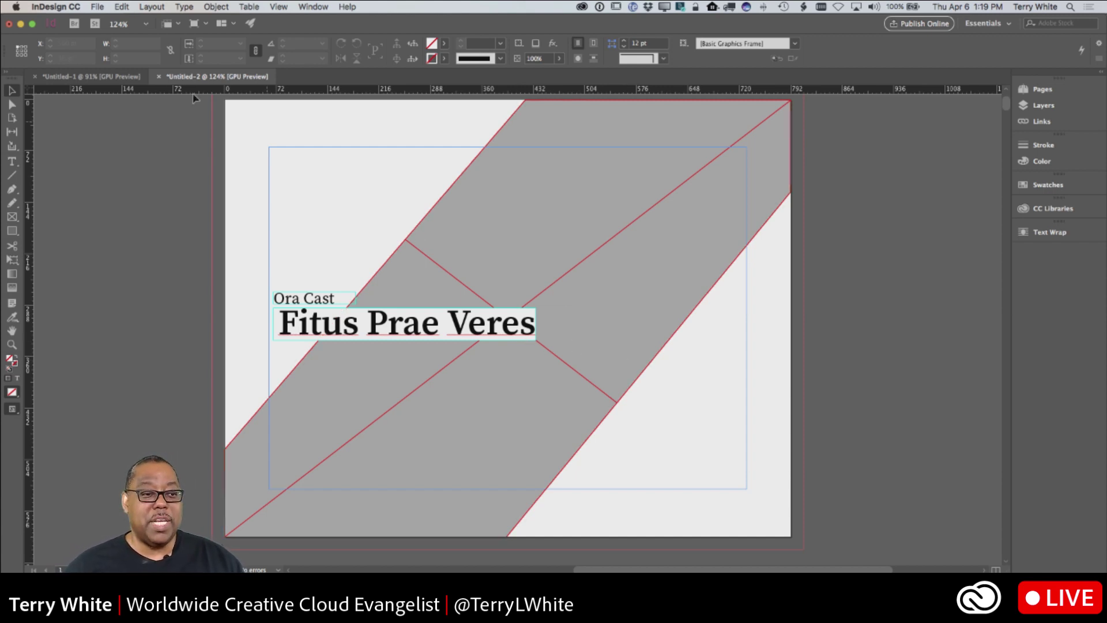
Switch back to the customized proposal document and look through it to the spread with Our Objectives and Our Main Area of Expertise
click(104, 80)
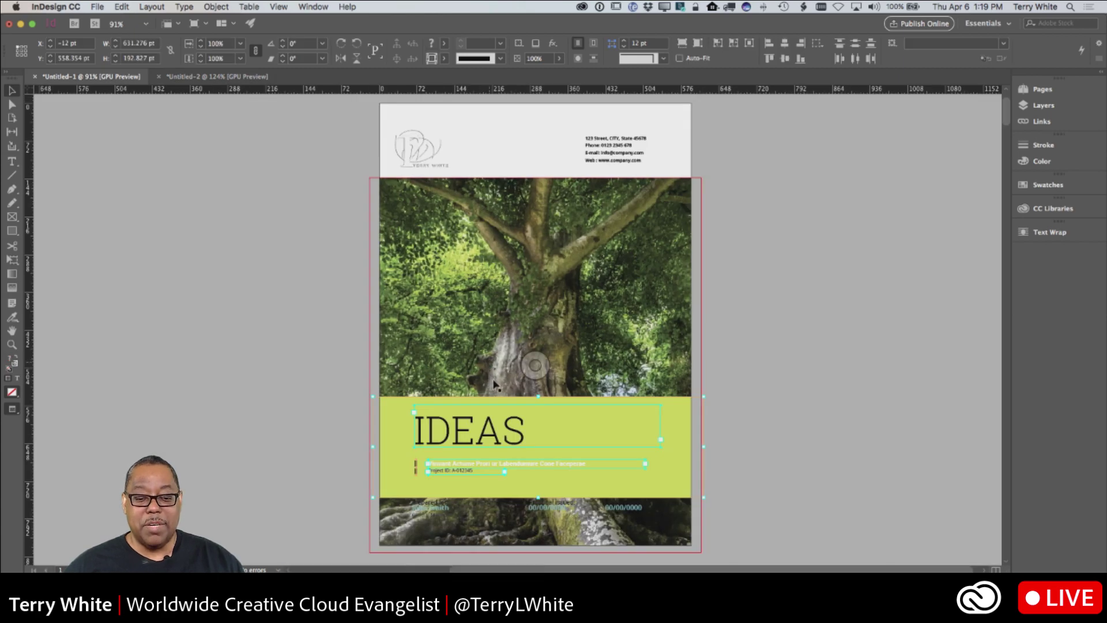
scroll(493, 383, down, 10)
scroll(493, 384, down, 6)
scroll(494, 382, down, 10)
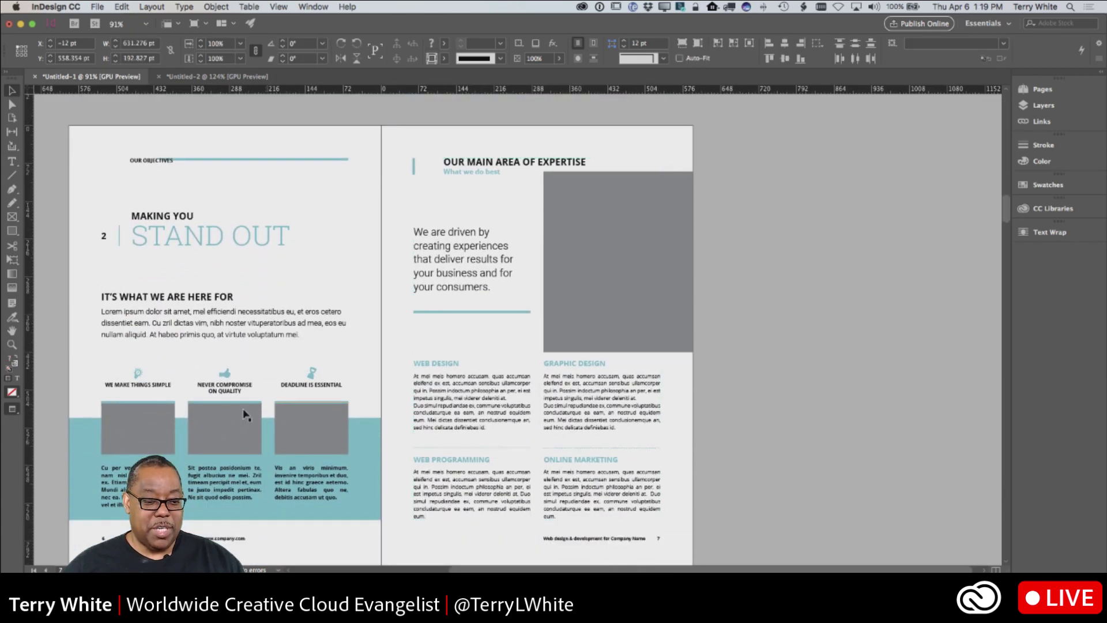
Select the grey placeholder frame under We Make Things Simple, view the Place dialog for it, and close the dialog without placing a file
click(117, 426)
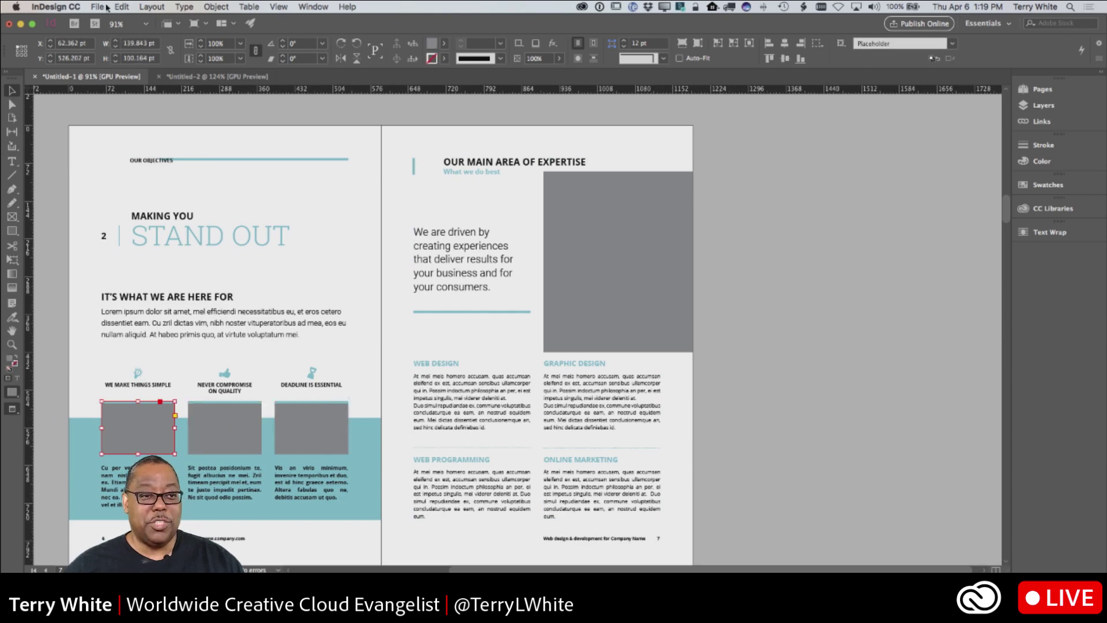
click(92, 6)
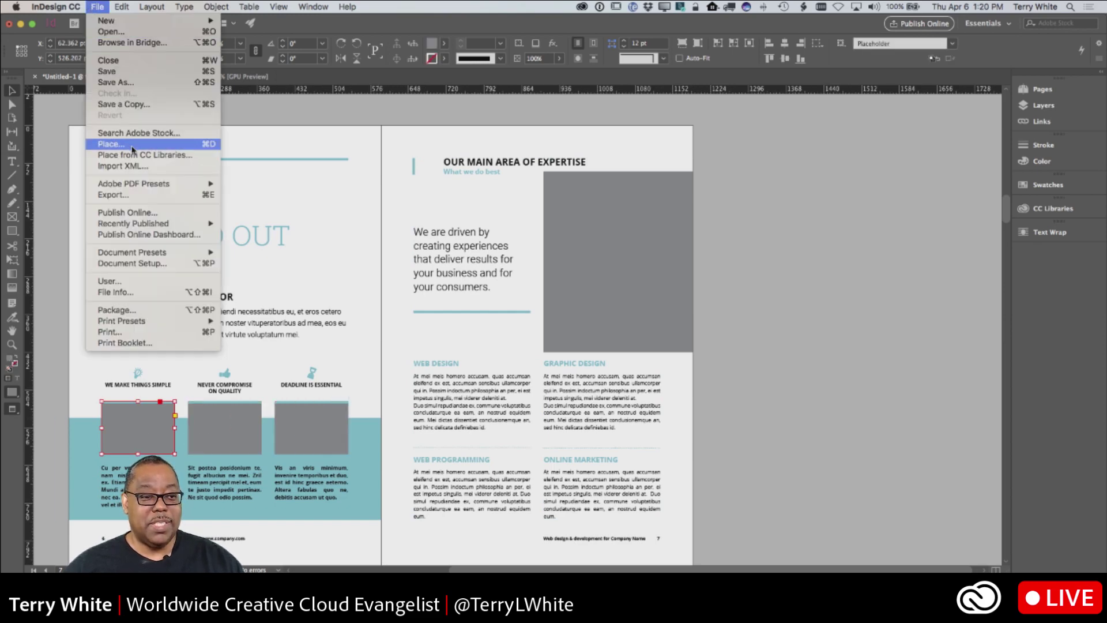
click(110, 143)
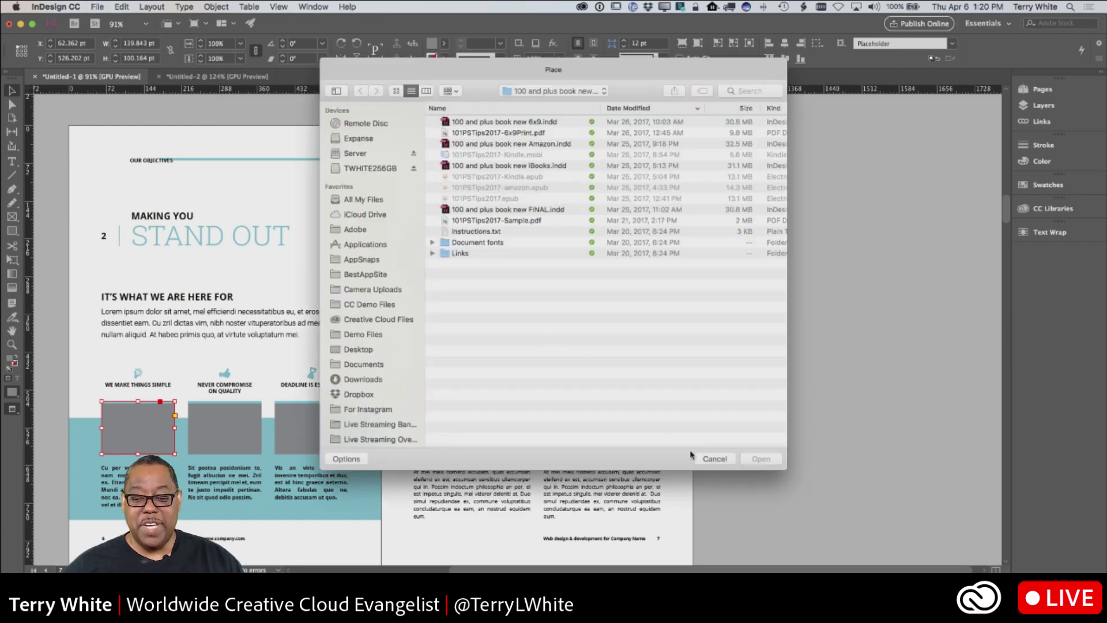
click(713, 464)
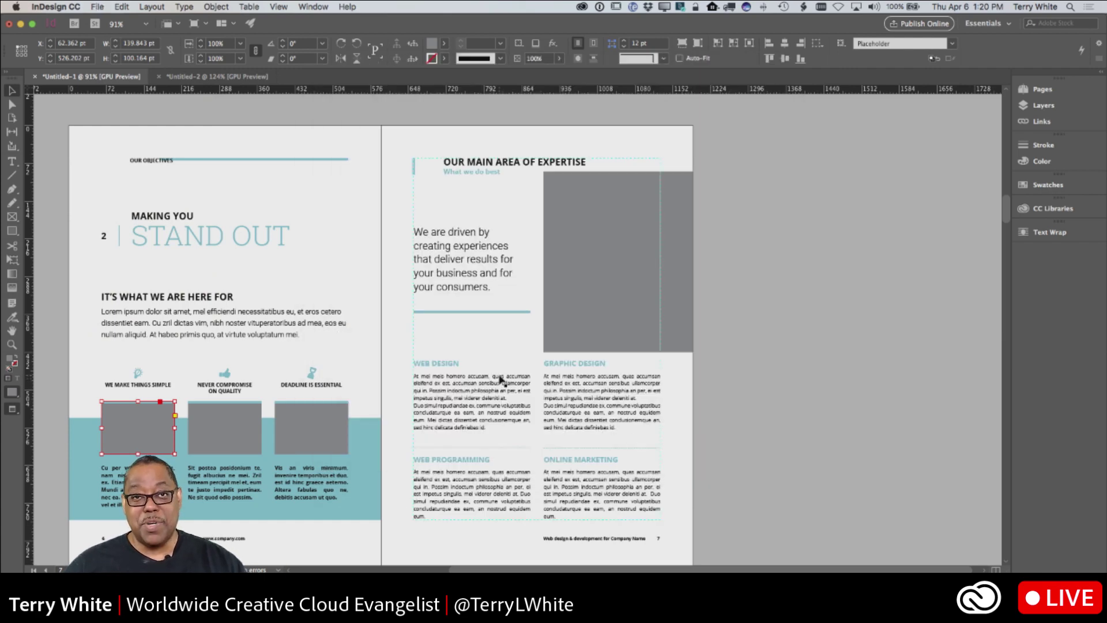